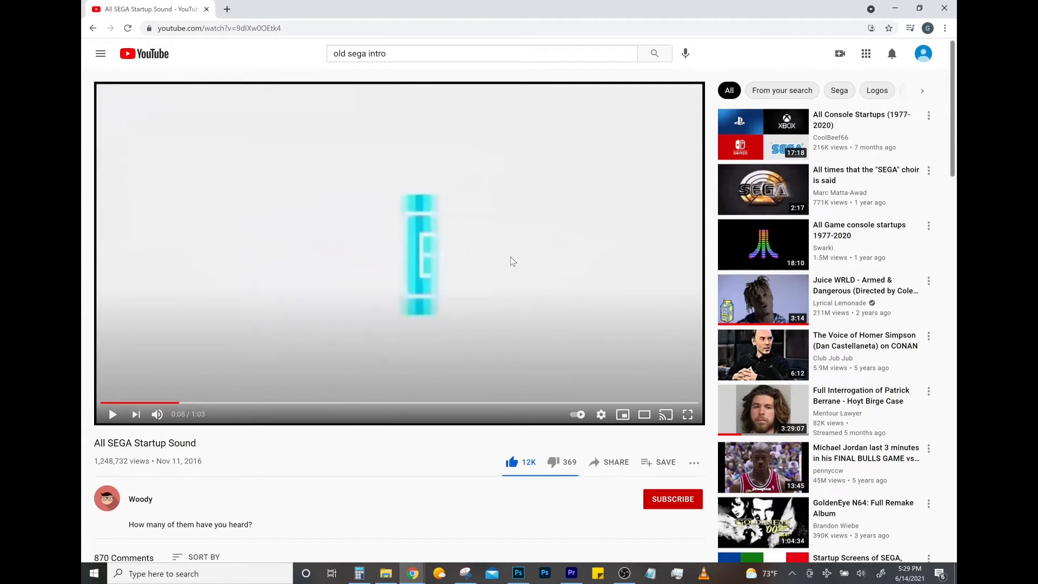
- Examine the SEGA intro frame by frame around 0:07–0:08, following how the cyan letter slices sweep across the screen
key(comma)
key(comma)
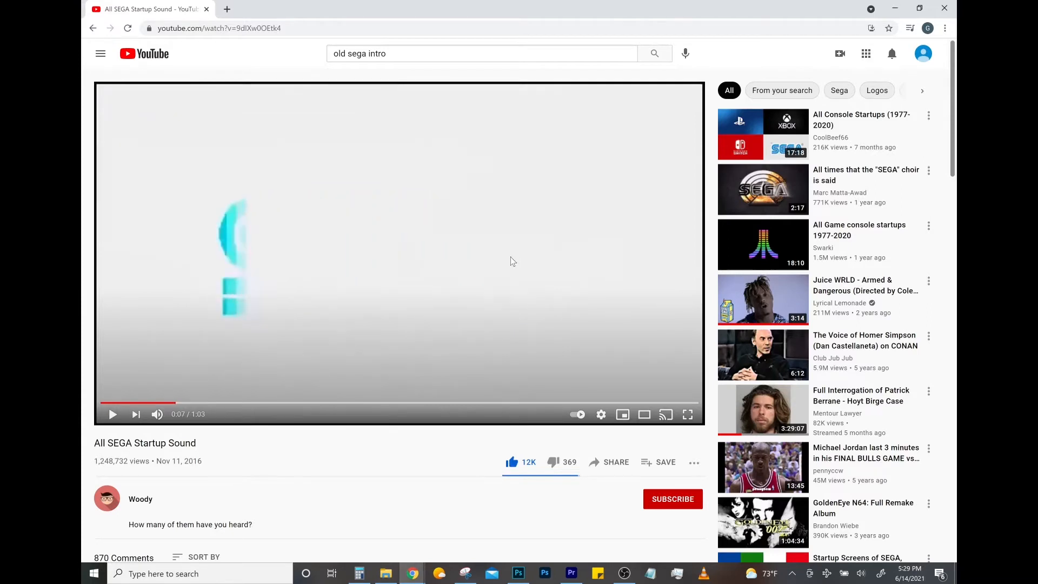
key(period)
key(period)
key(period)
key(period)
key(comma)
key(comma)
key(comma)
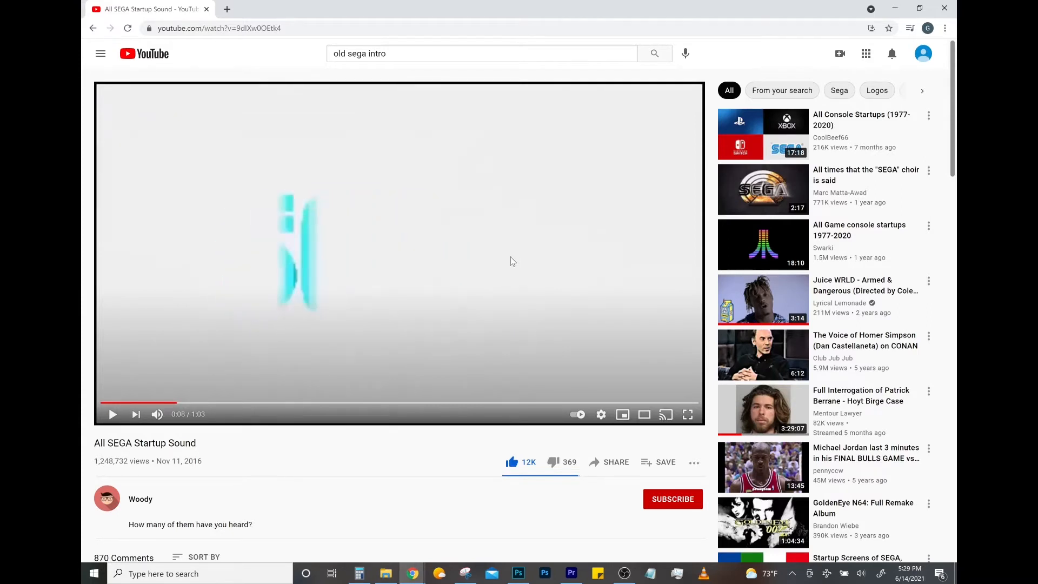
key(period)
key(period)
key(period)
key(period)
key(period)
key(period)
key(period)
key(period)
key(period)
key(period)
key(period)
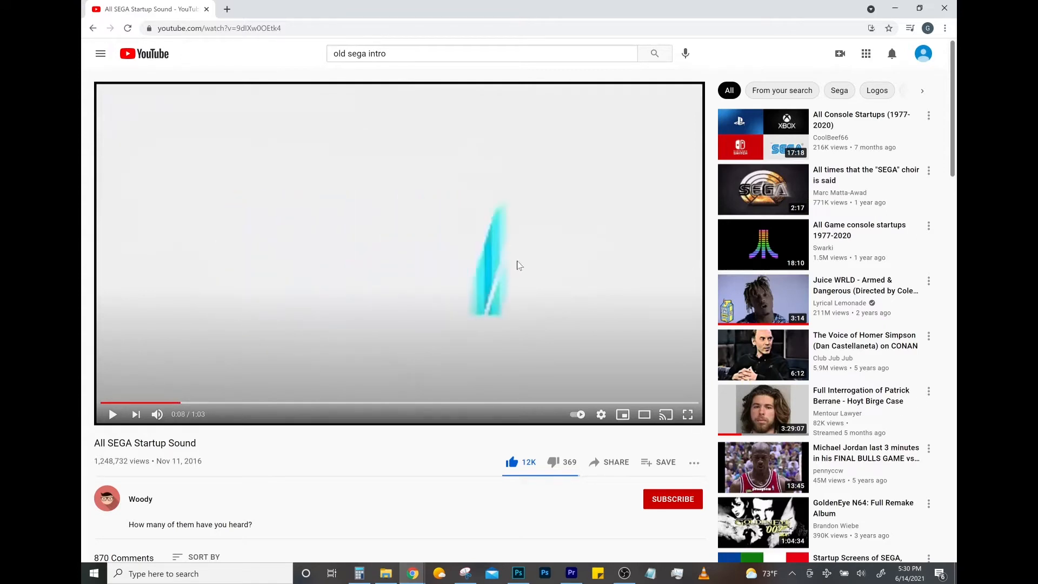
- Examine the SEGA logo's fade from pale cyan to dark blue frame by frame, and briefly play the video through to the solid logo
key(period)
key(period)
key(period)
key(period)
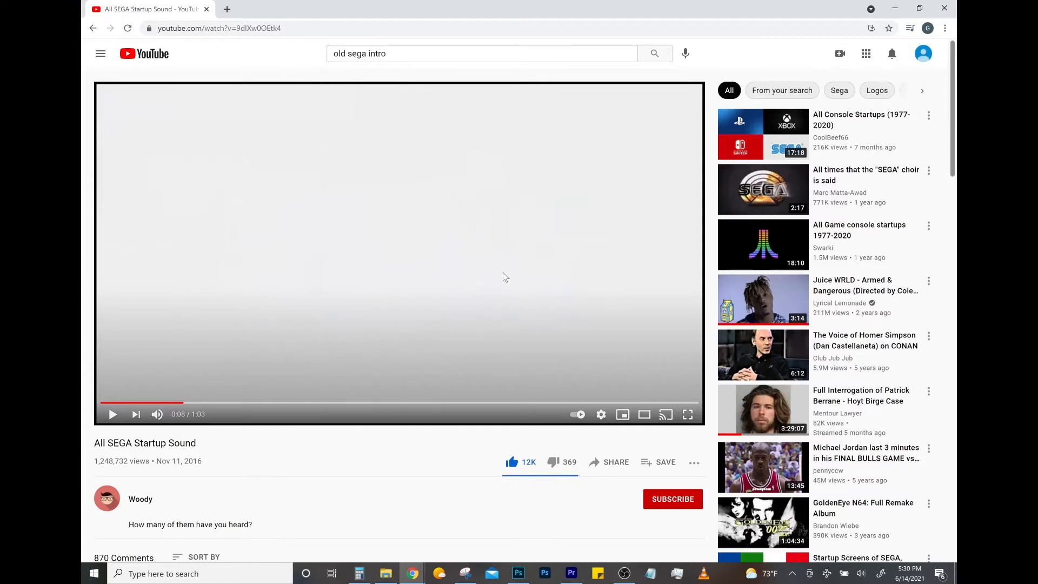
key(period)
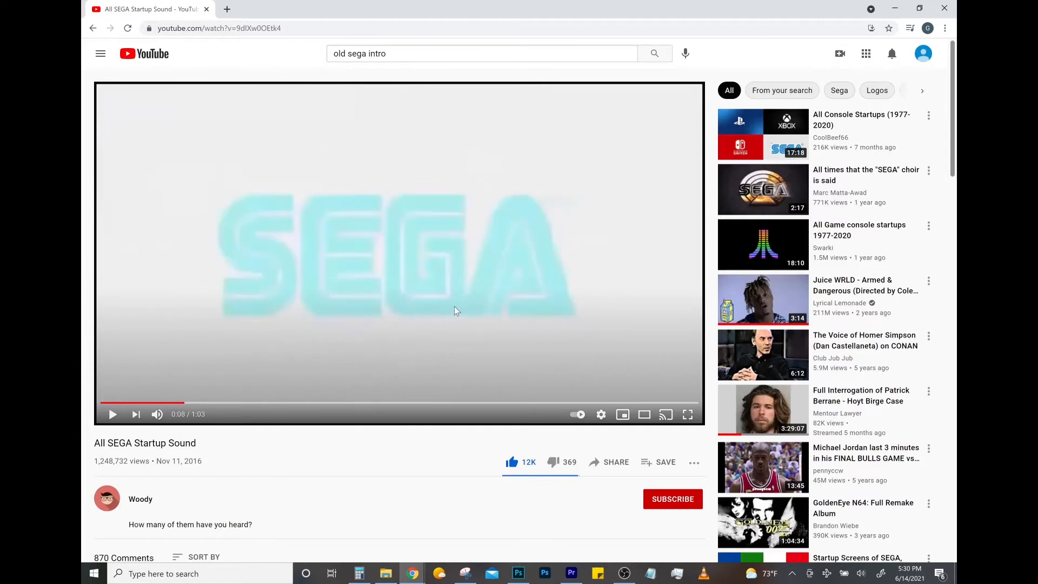
key(period)
key(period)
key(comma)
key(comma)
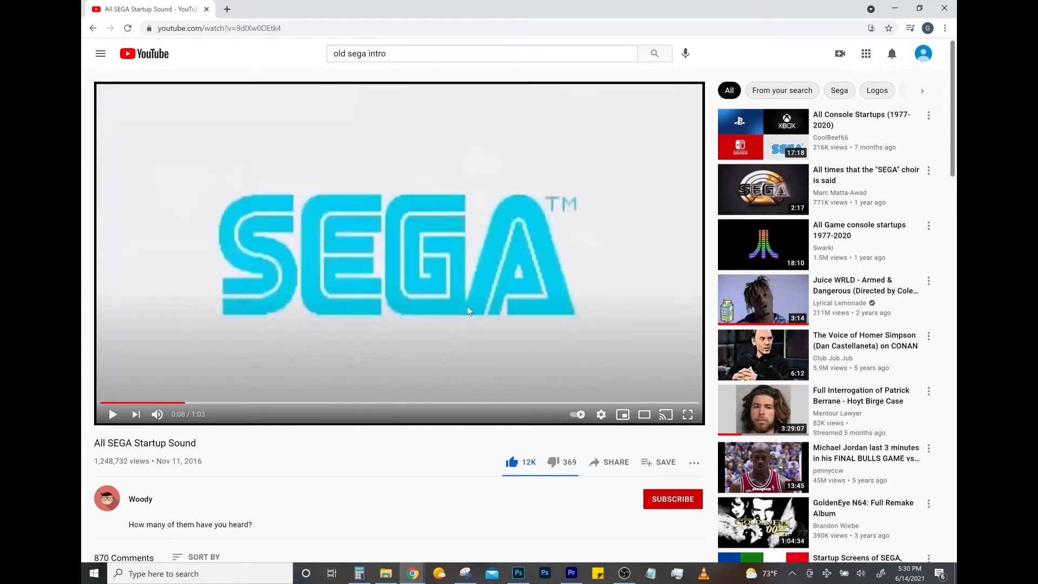
key(period)
key(comma)
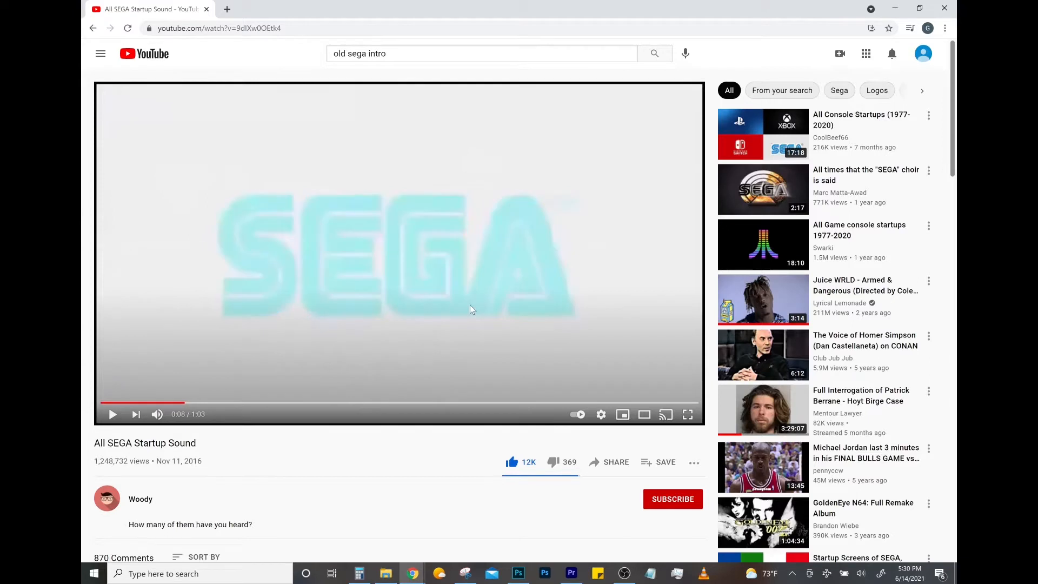
key(period)
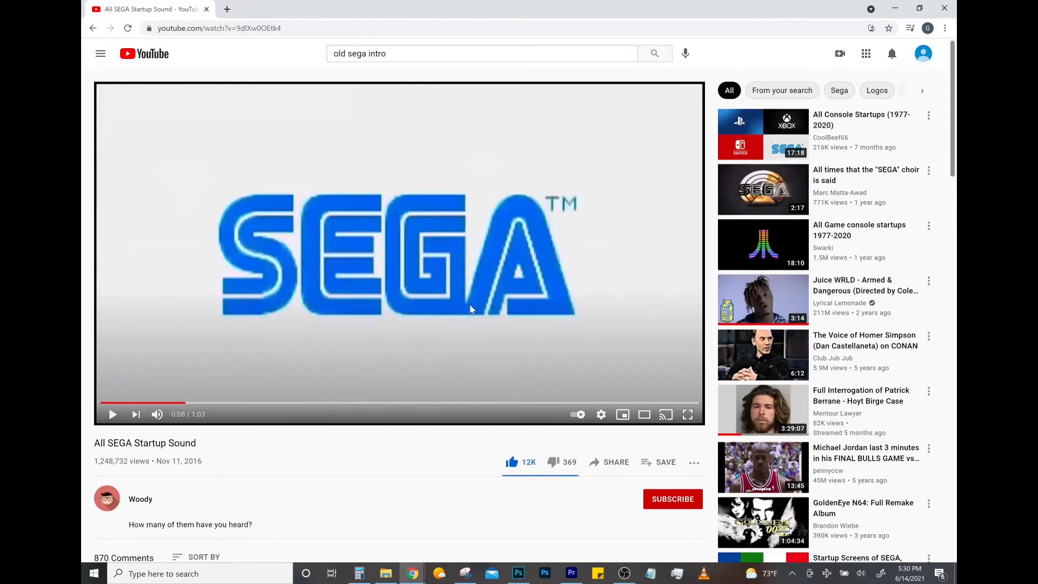
key(period)
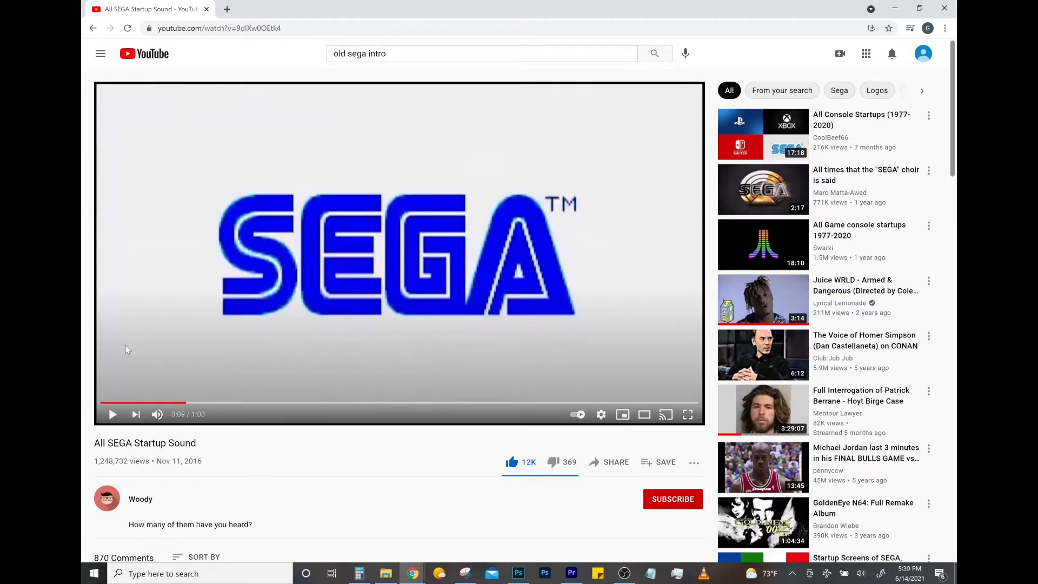
click(114, 420)
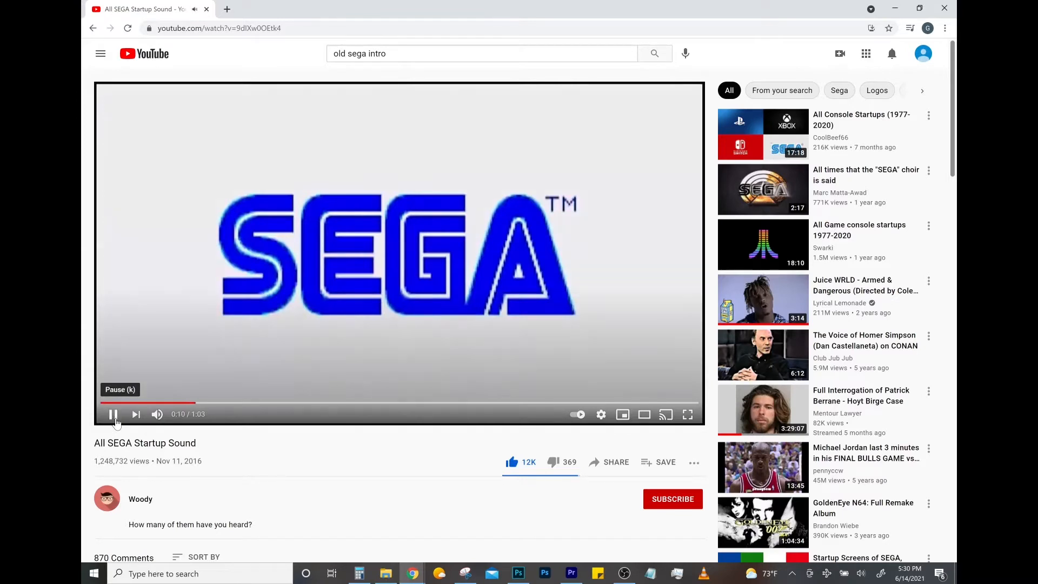
click(114, 418)
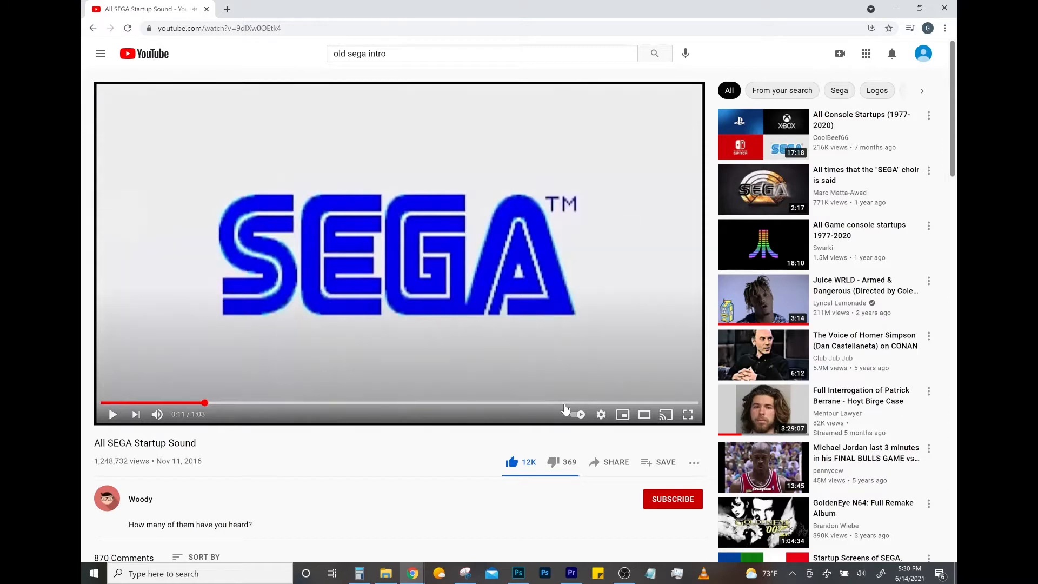
key(comma)
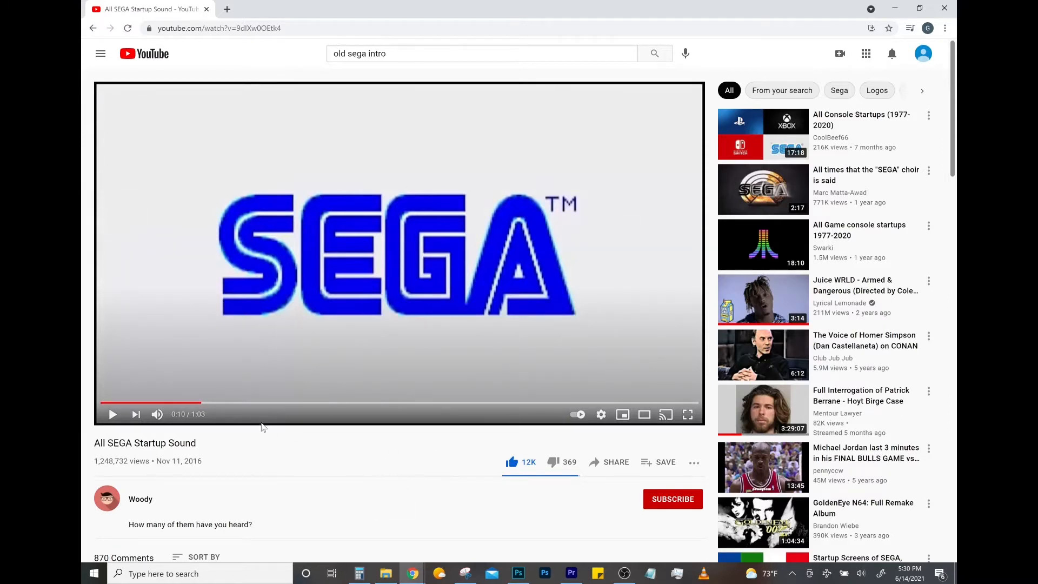
- Return the video to the lighter-blue logo frame at 0:09 and capture the player area with Snipping Tool
click(187, 403)
key(comma)
key(comma)
key(period)
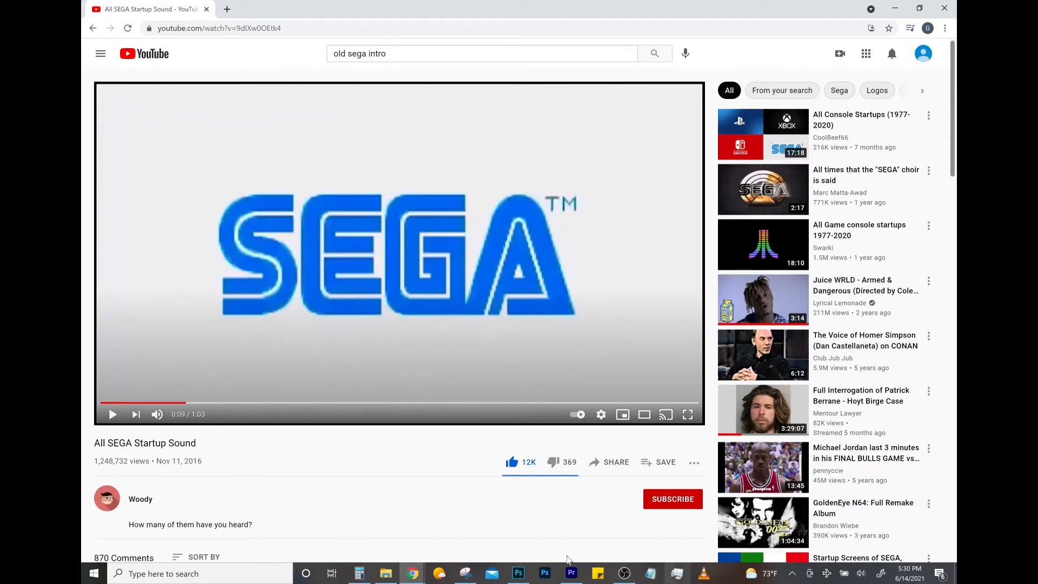
click(466, 574)
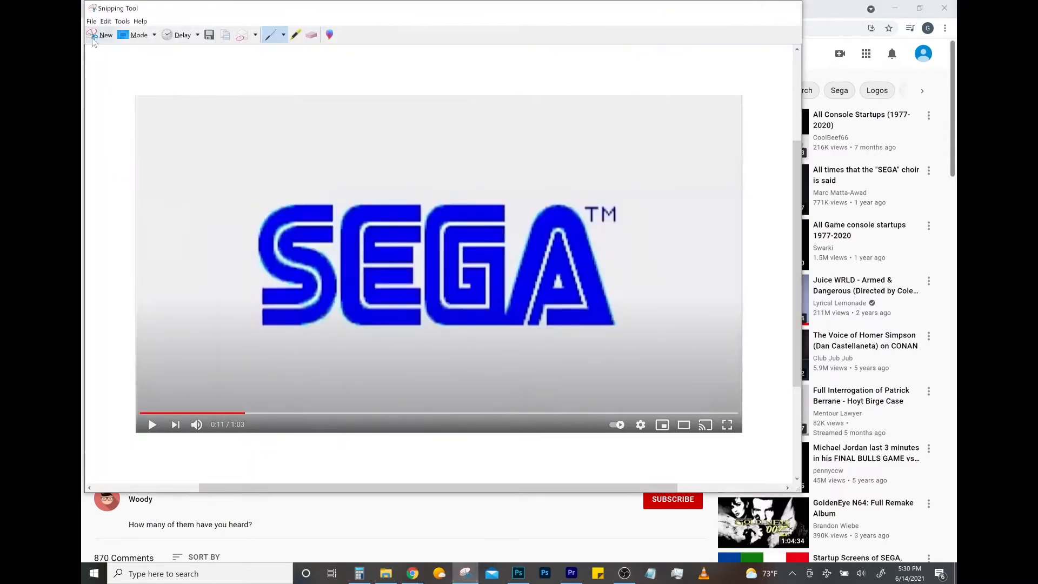
click(102, 34)
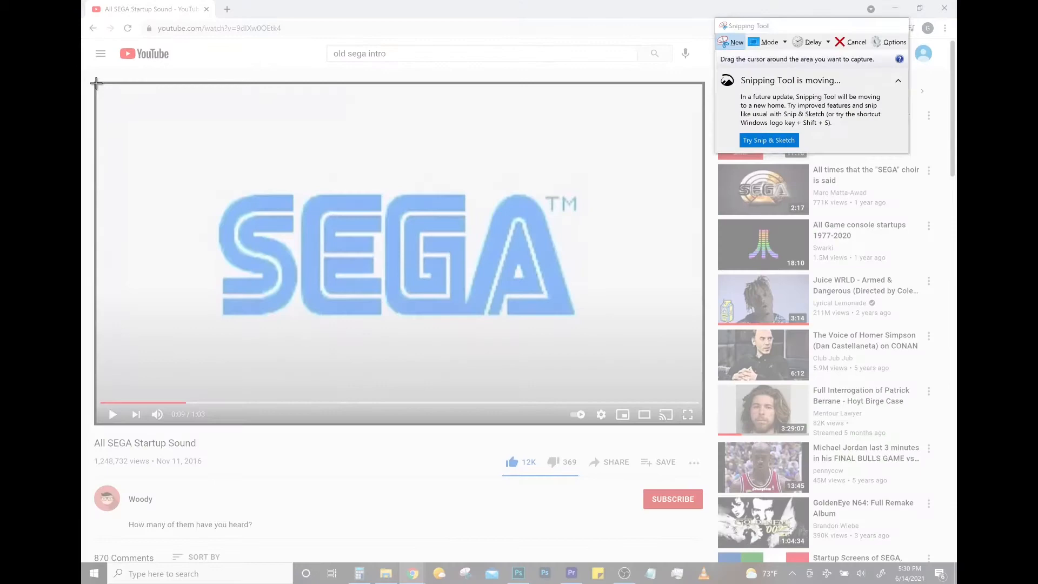
drag(96, 83, 705, 424)
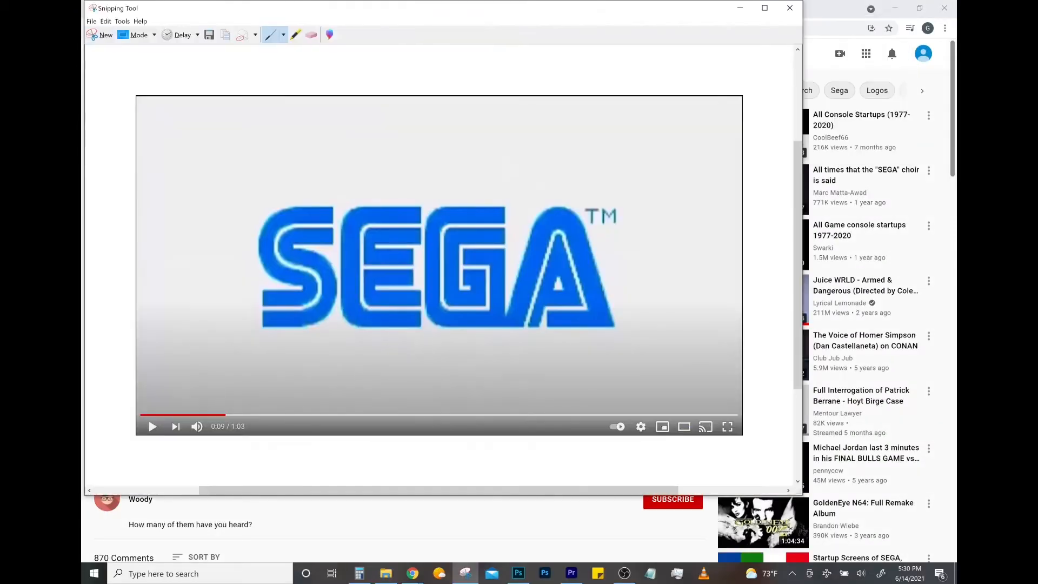
- Switch to Photoshop, paste the captured lighter-blue frame as a new layer and scale it to about 172% to fill the canvas
click(518, 574)
key(ctrl+v)
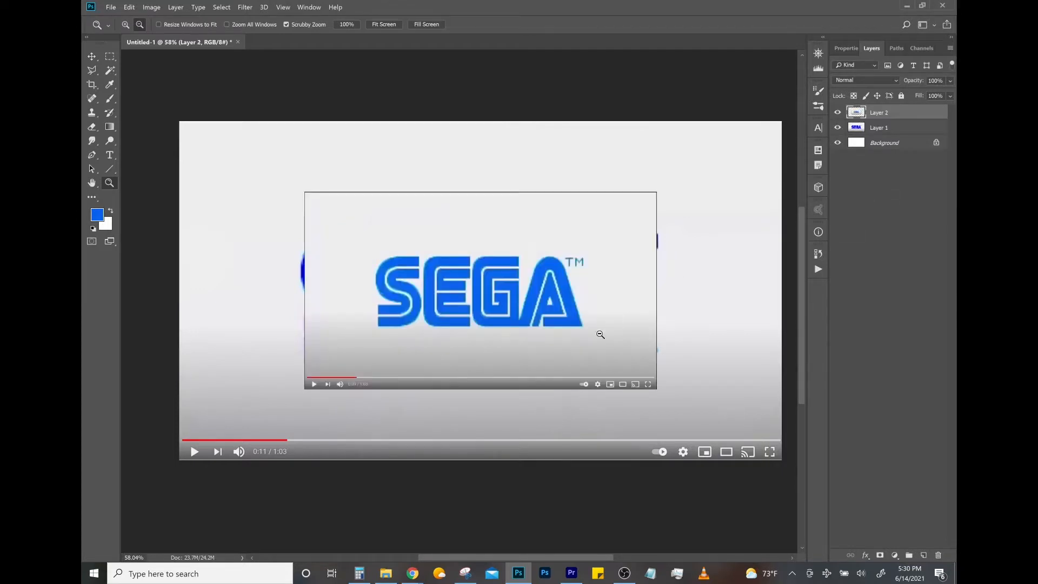
key(ctrl+t)
drag(658, 391, 784, 461)
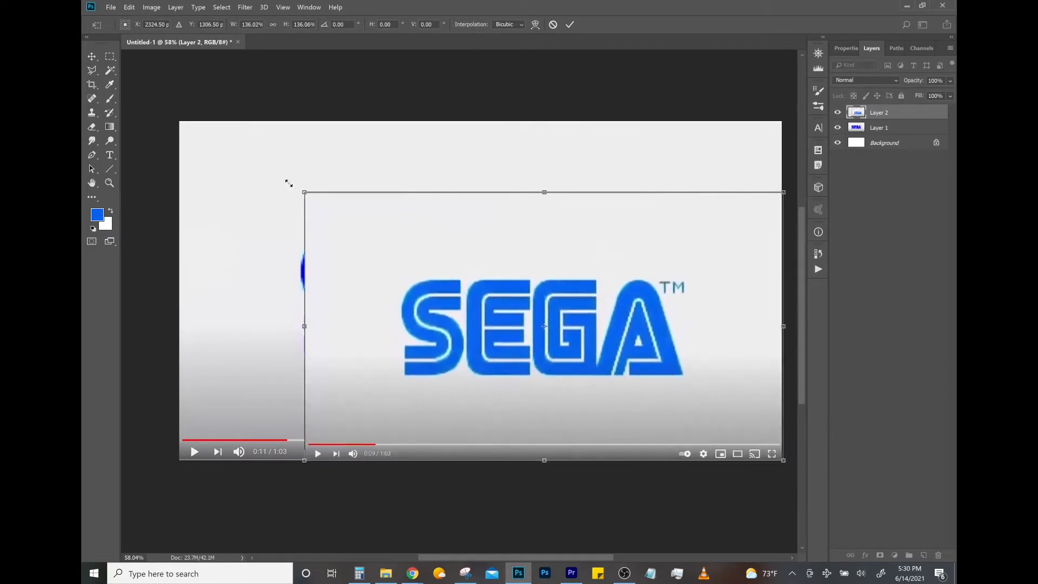
drag(305, 192, 179, 121)
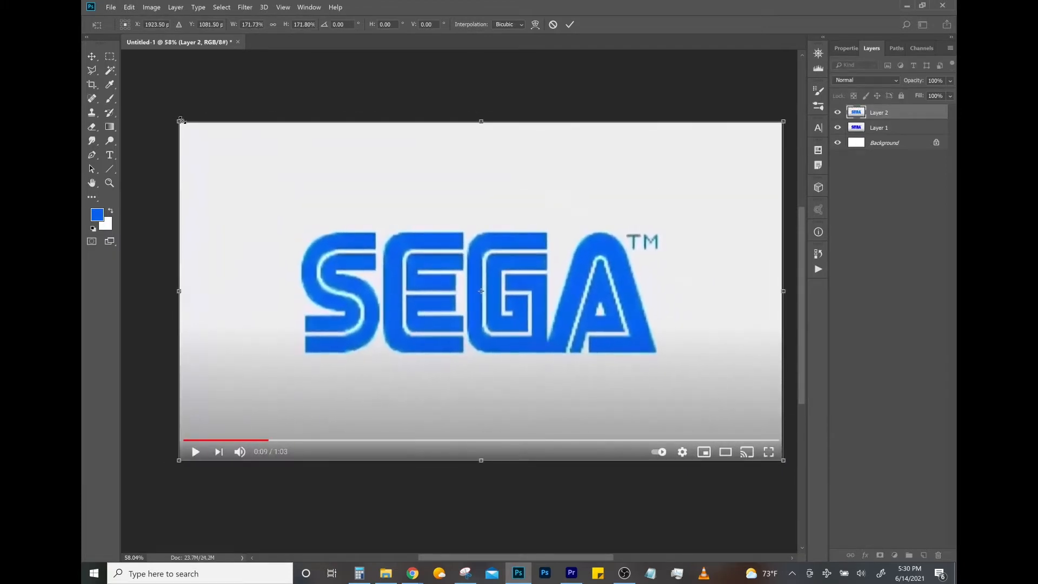
key(Return)
key(z)
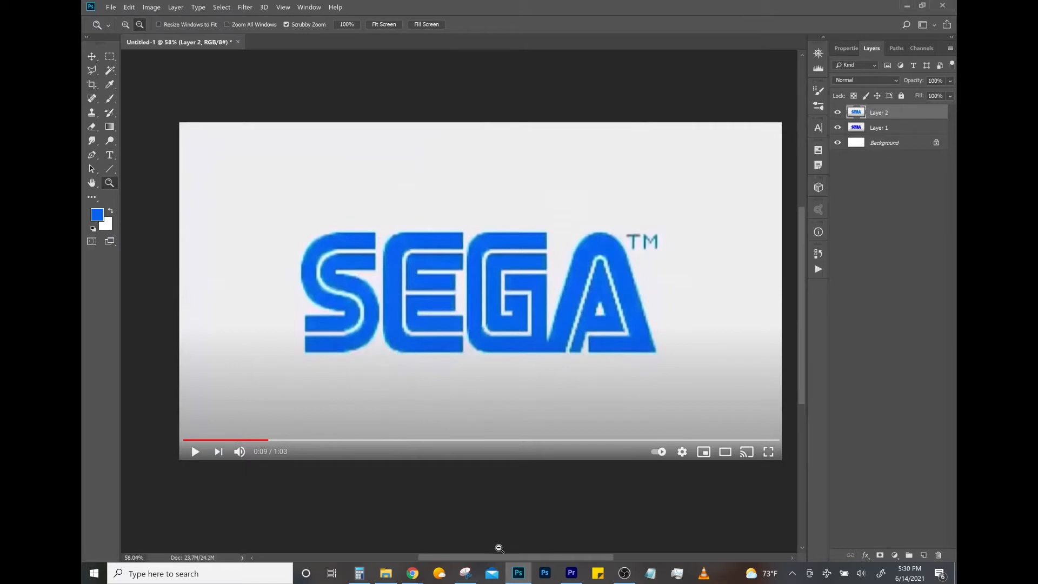
- Rename the dark blue logo layer "Dark Blue Reference" and the lighter blue logo layer "Light Blue Reference"
double_click(877, 127)
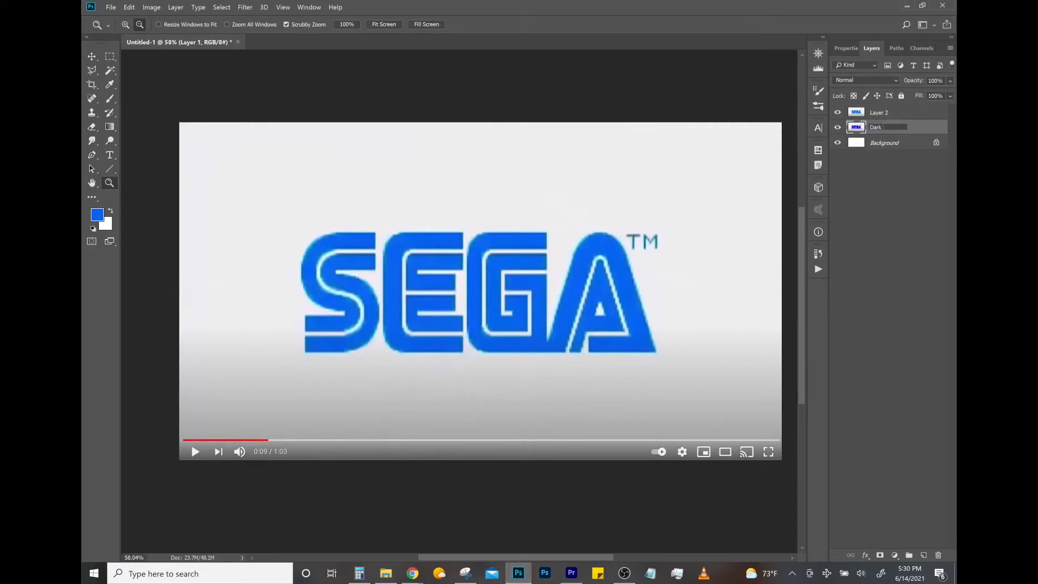
text(Dark Blue Reference)
key(Return)
double_click(878, 112)
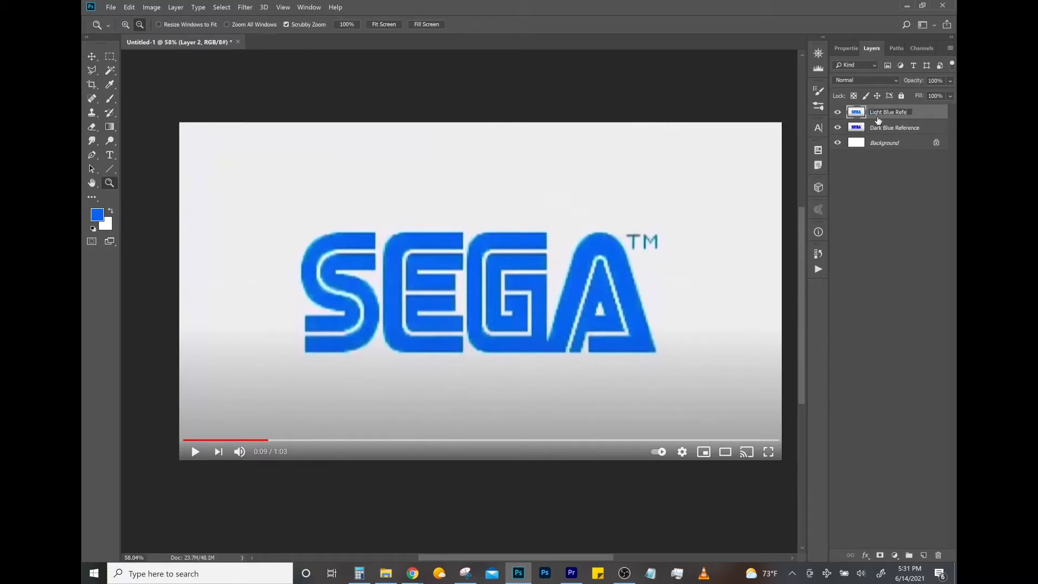
text(Light Blue Reference)
key(Return)
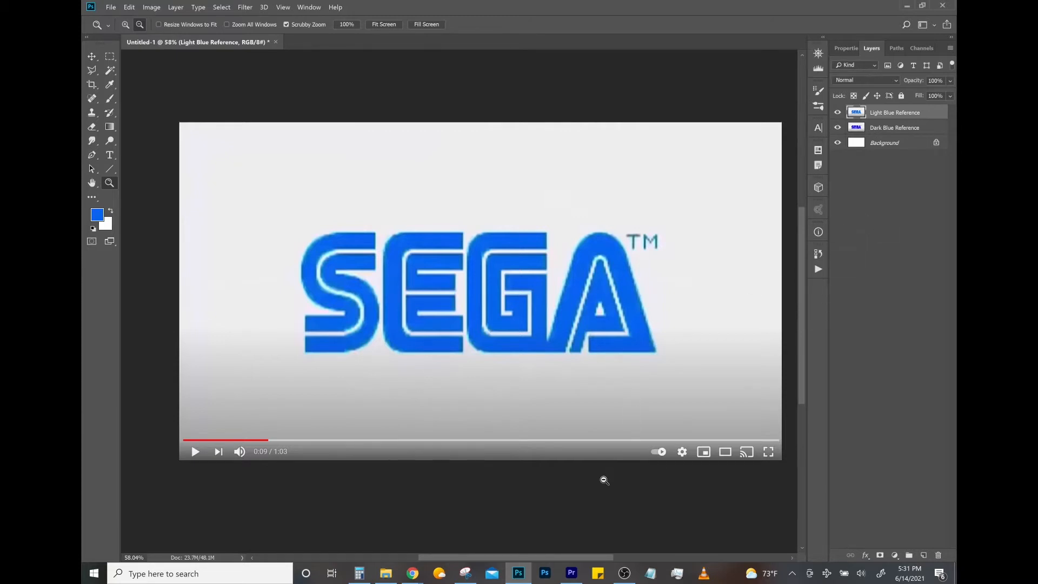
- Capture the bright cyan logo frame from the YouTube video, paste it into the Photoshop document and scale it to fill the canvas
key(alt+Tab)
key(comma)
key(comma)
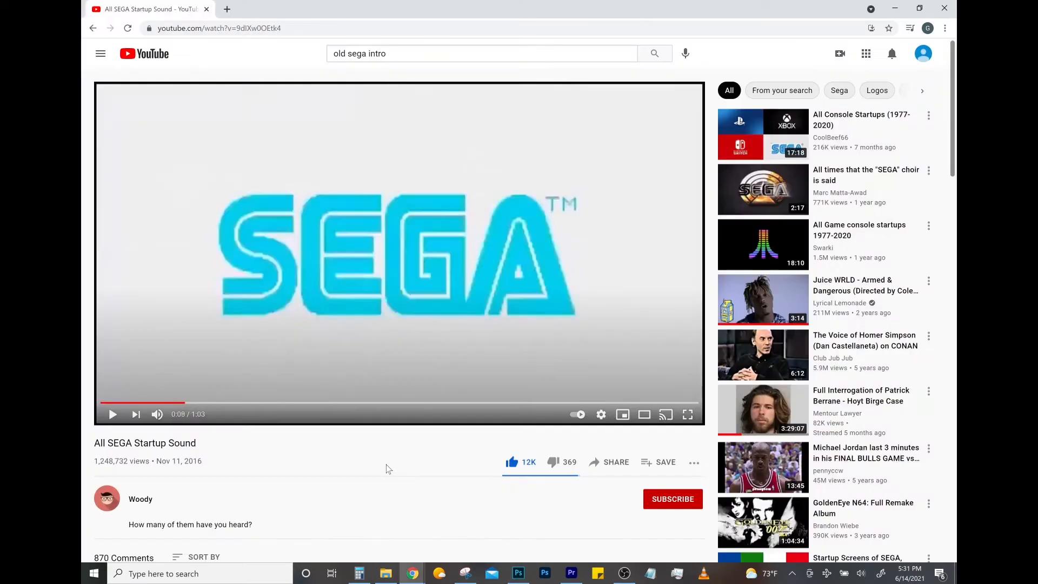
key(period)
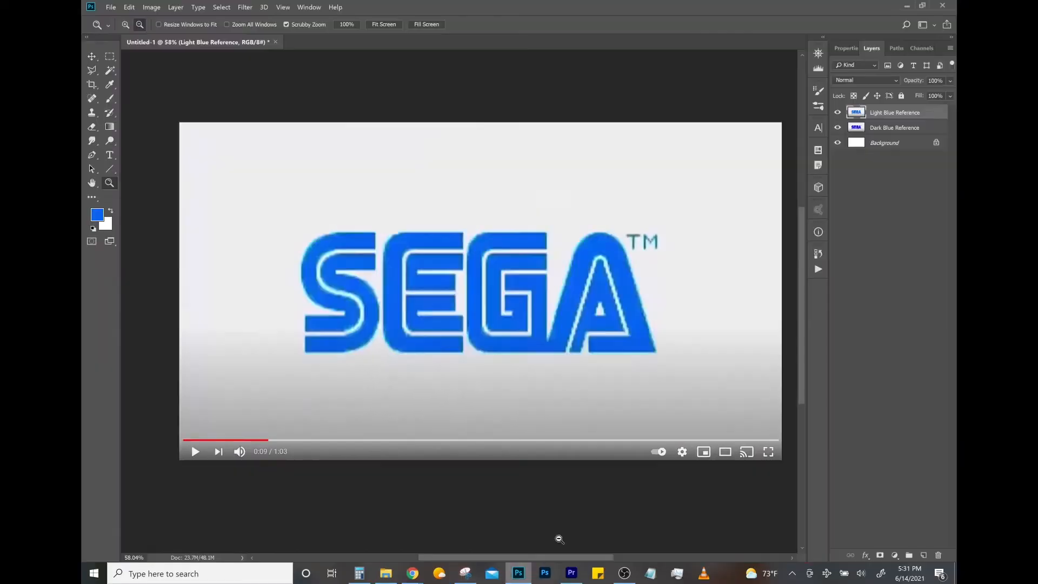
drag(595, 352, 790, 461)
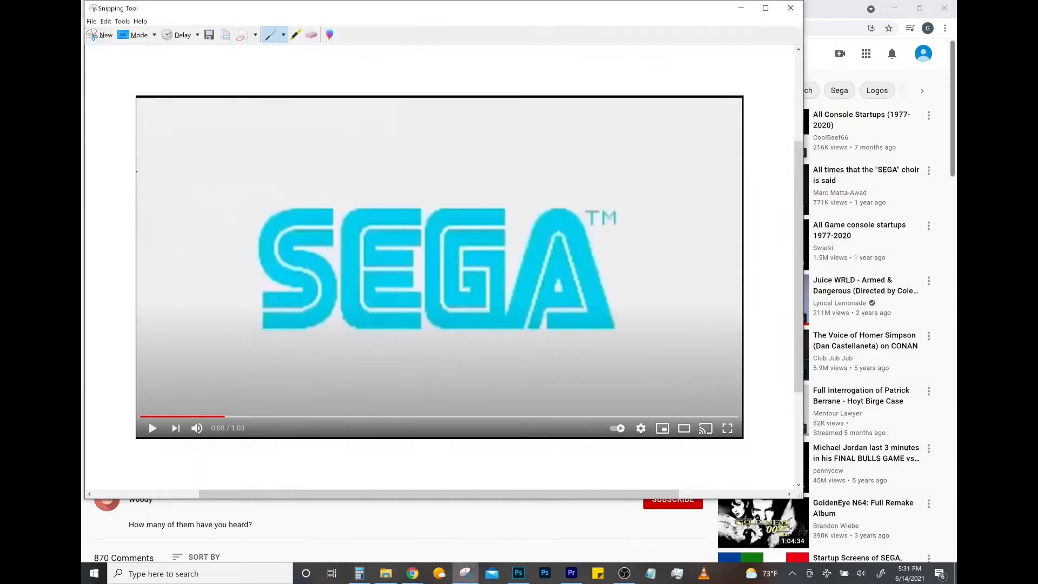
- Capture the faint pale cyan logo frame from the YouTube video and paste it as the top layer in Photoshop
drag(96, 83, 696, 436)
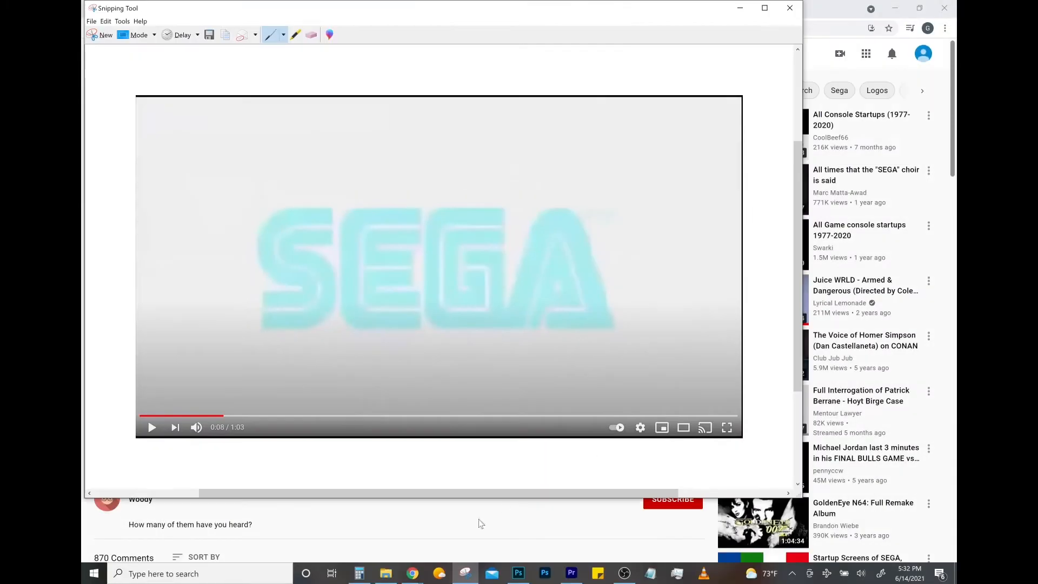
mouse_move(414, 578)
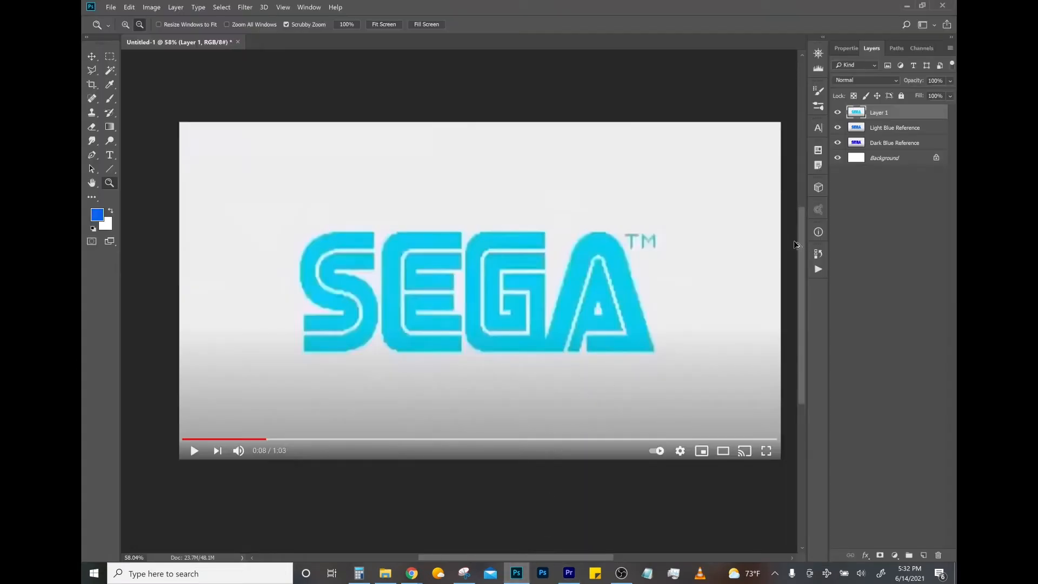
key(ctrl+shift+alt+n)
key(ctrl+v)
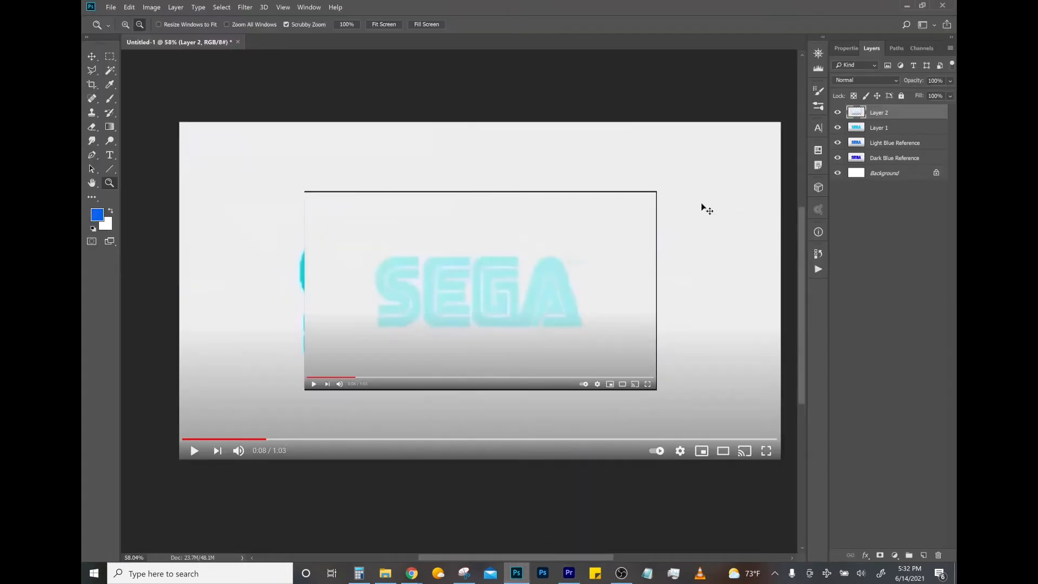
- Scale the pasted pale cyan frame to about 170% so it covers the canvas and lines up with the layers below
key(ctrl+t)
drag(658, 392, 799, 438)
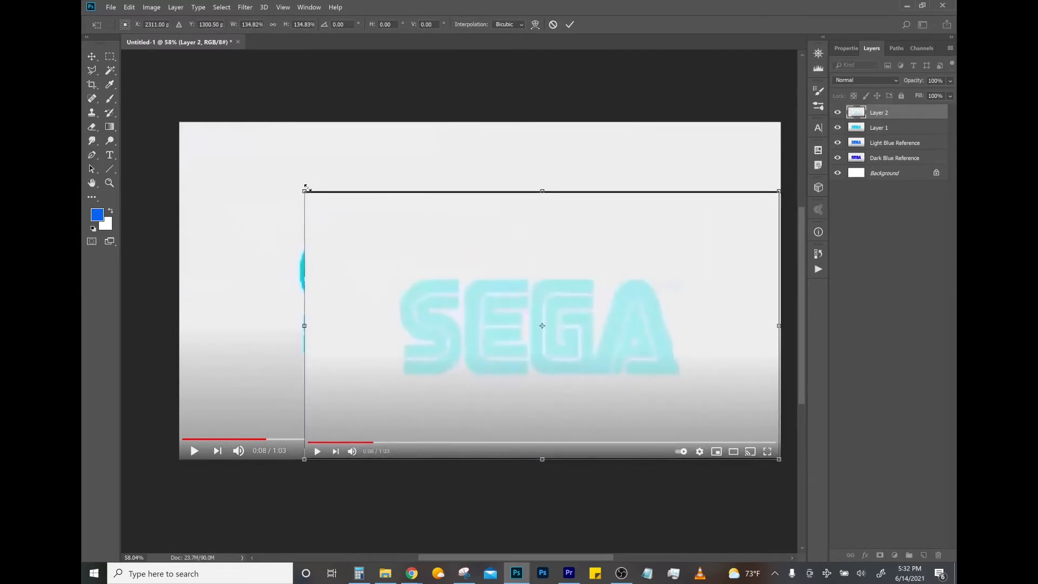
drag(305, 188, 187, 109)
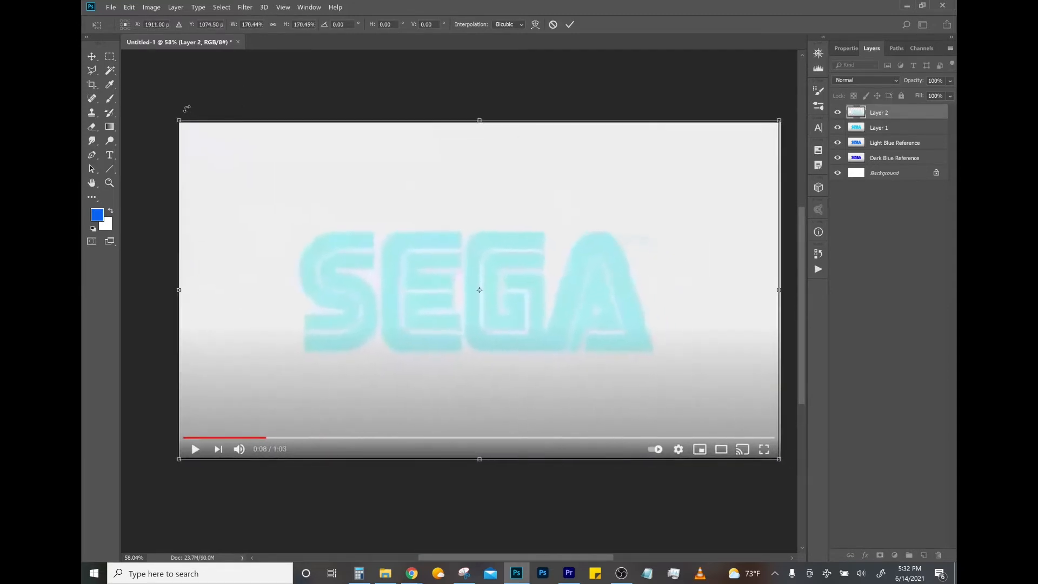
key(Return)
key(z)
- Check the blank frame before the logo fades in on the YouTube video and return to Photoshop
mouse_move(411, 573)
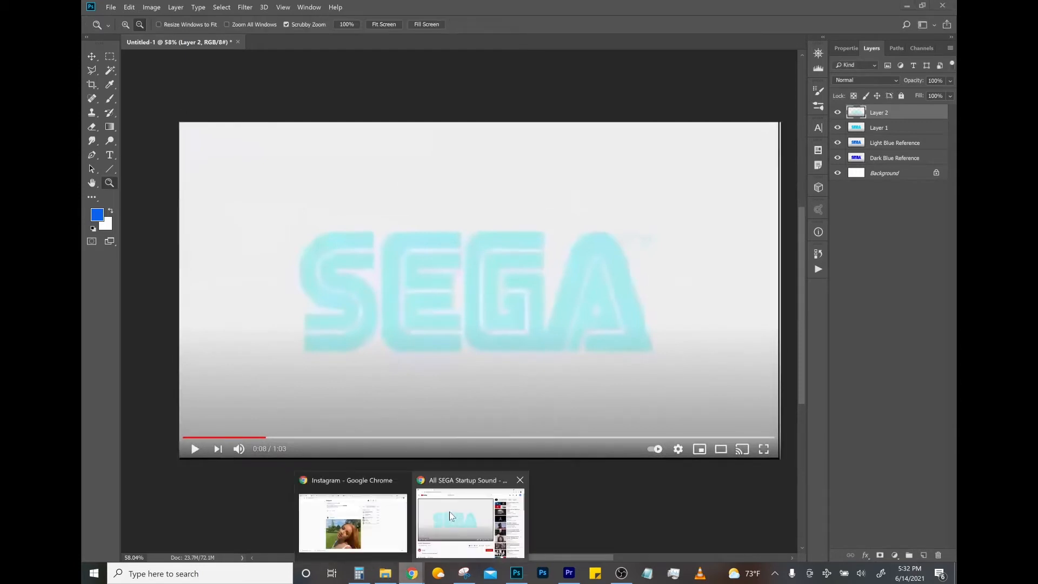
click(450, 514)
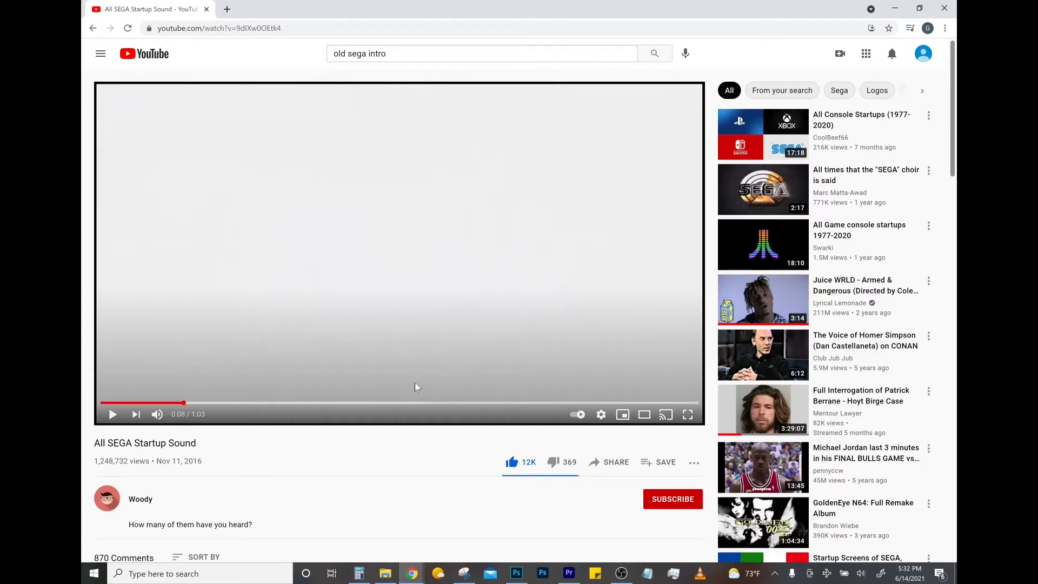
key(alt+Tab)
- Compare the captured colour stages by hiding the logo layers one by one, showing them all again and reselecting the pale cyan layer
click(837, 113)
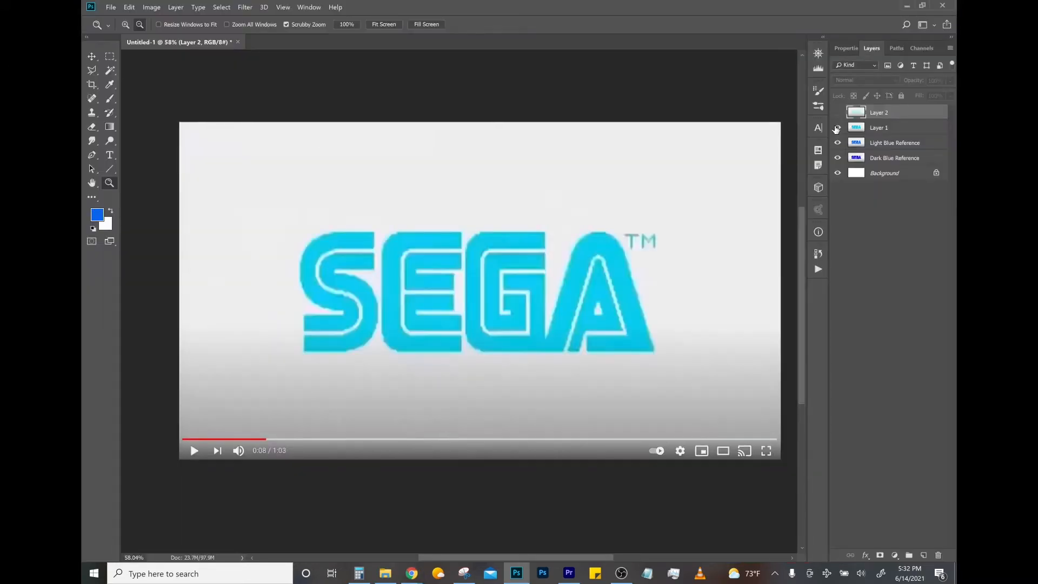
click(838, 128)
click(838, 143)
click(838, 158)
click(838, 158)
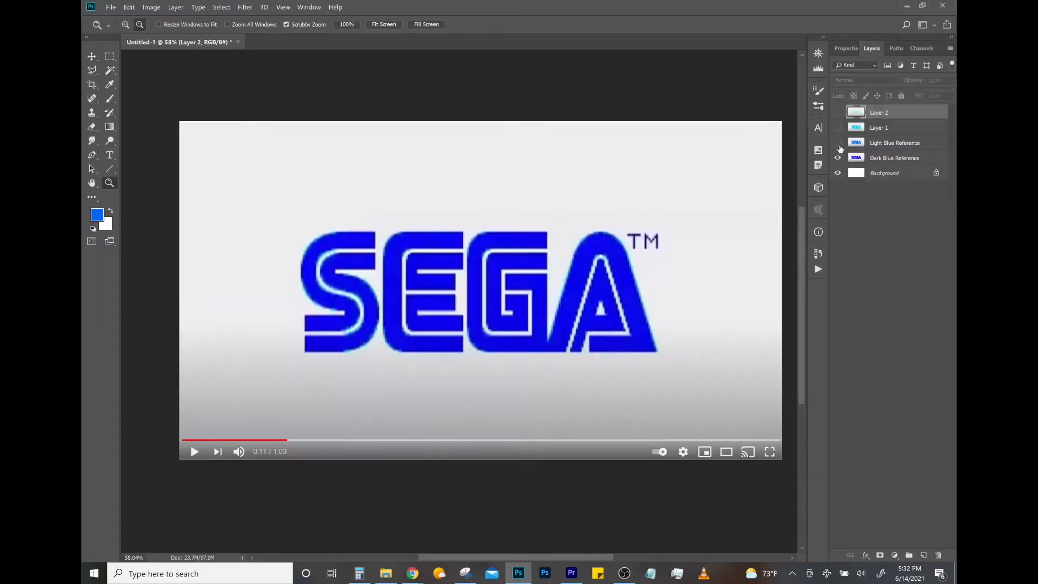
click(838, 143)
click(838, 128)
click(838, 112)
click(856, 158)
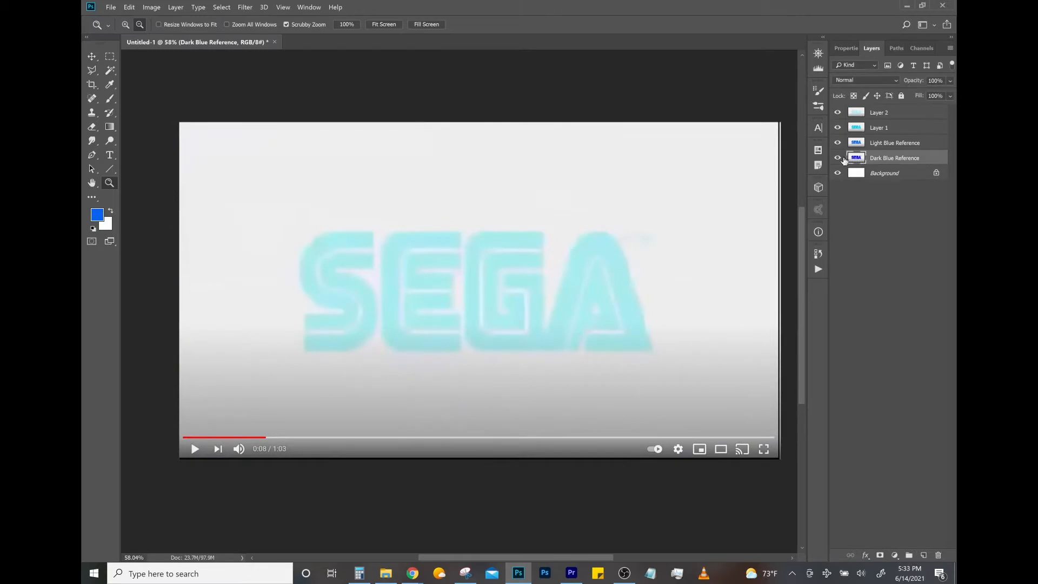
click(884, 117)
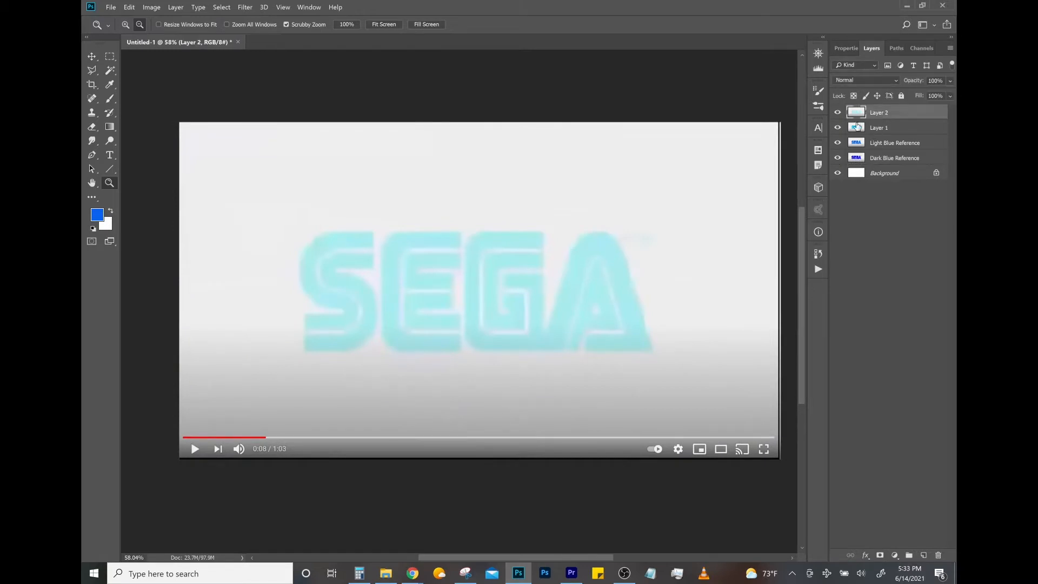
- Compare the four captured logo colour stages by repeatedly hiding and showing their layers in order, from pale cyan to dark blue and back
click(838, 113)
click(837, 127)
click(837, 143)
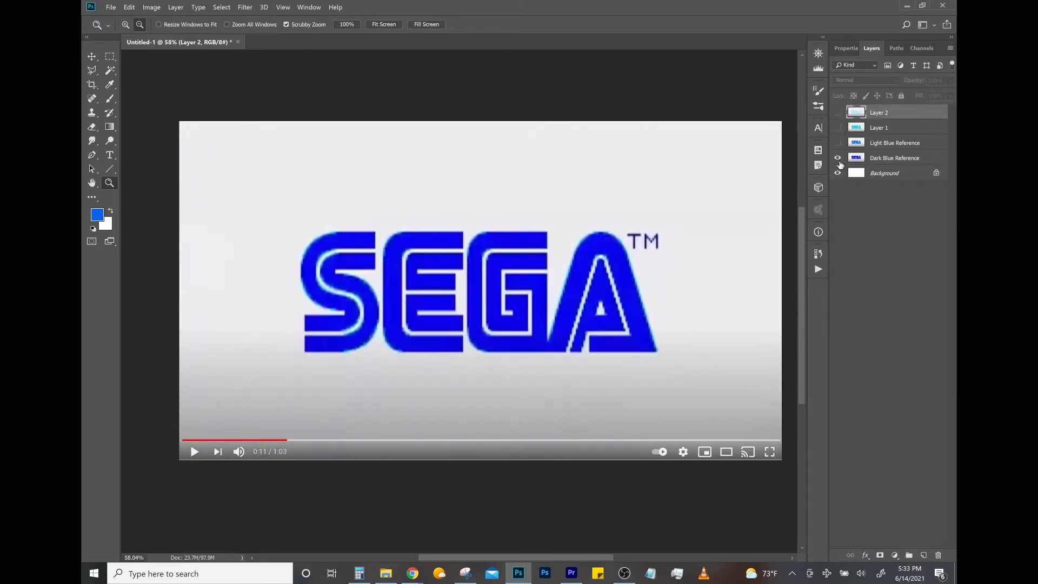
click(837, 158)
click(837, 158)
click(837, 142)
click(838, 128)
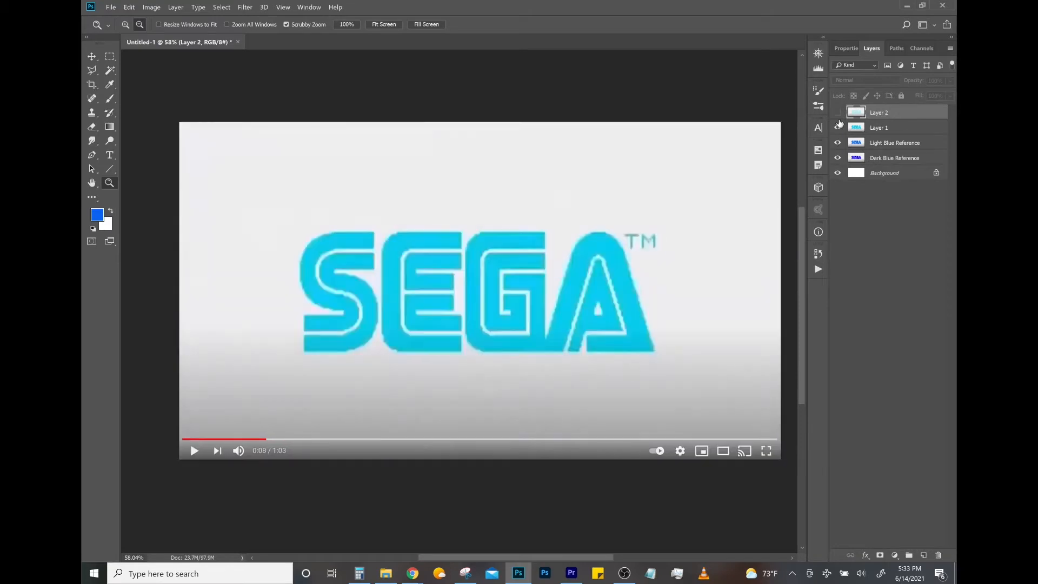
click(838, 113)
click(838, 112)
click(838, 128)
click(838, 143)
click(838, 158)
click(838, 158)
click(838, 142)
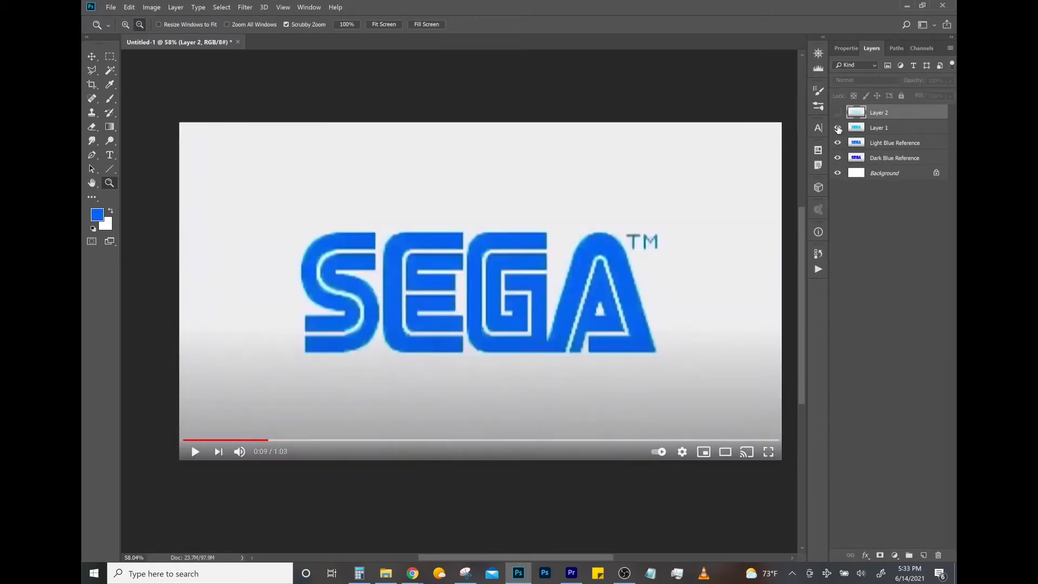
click(838, 128)
click(838, 113)
click(838, 113)
click(838, 128)
click(837, 143)
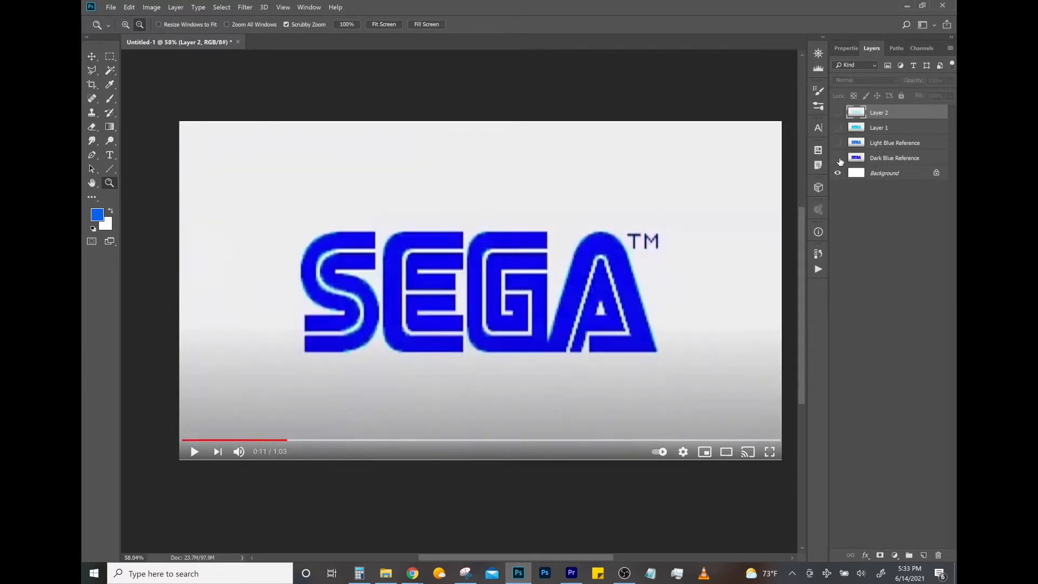
click(837, 158)
click(837, 143)
click(837, 128)
click(838, 112)
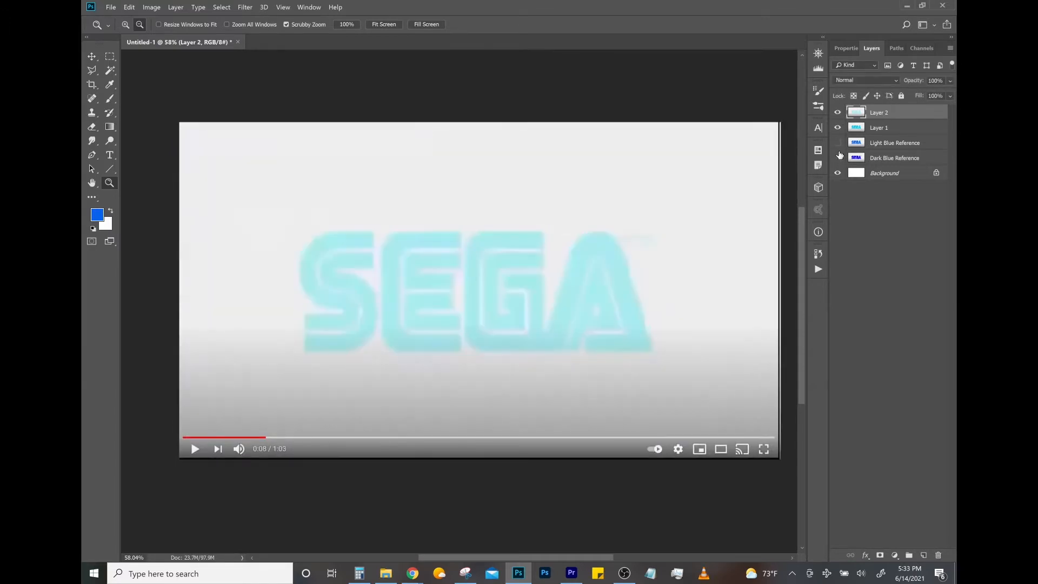
- View the dark blue, pale cyan and cyan frames each on its own, and select the cyan layer
drag(837, 113, 838, 142)
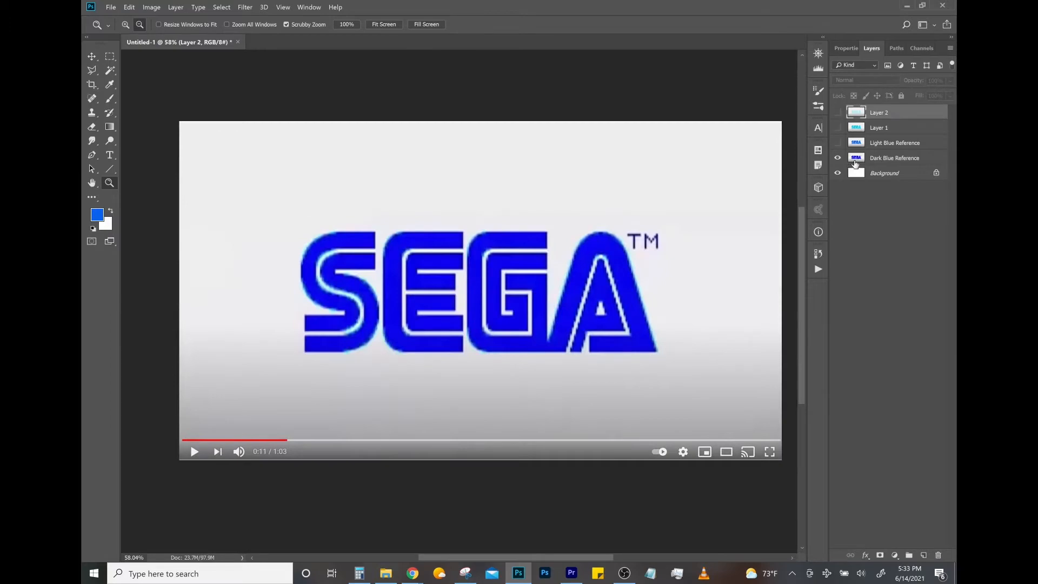
drag(495, 278, 538, 313)
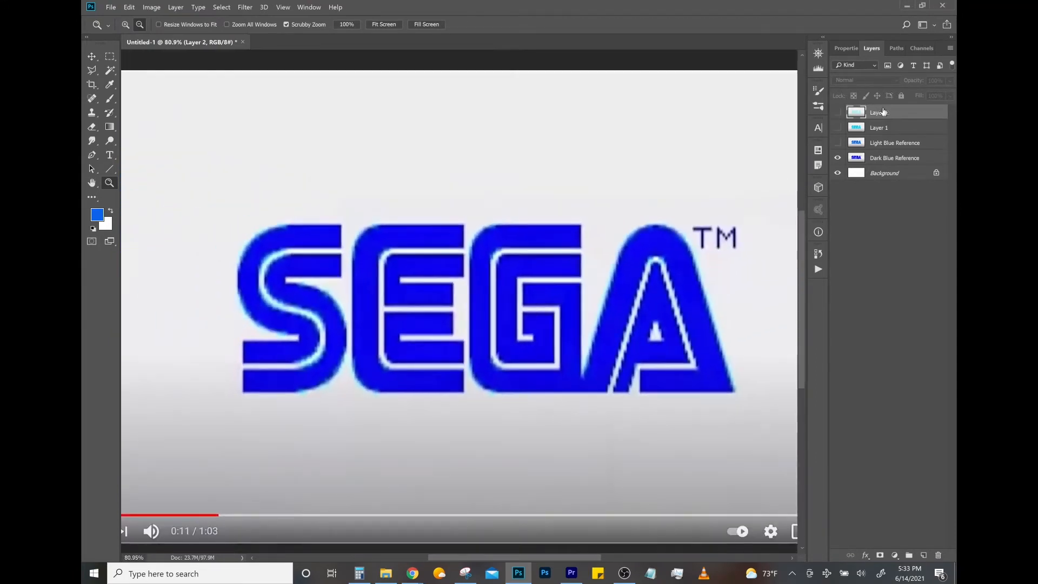
alt+click(839, 113)
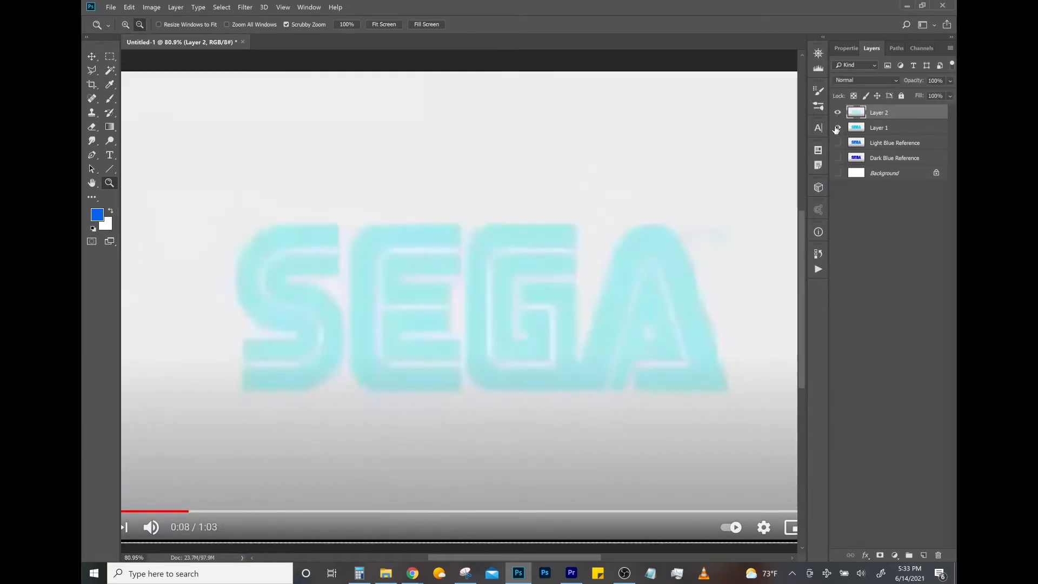
alt+click(838, 128)
click(880, 130)
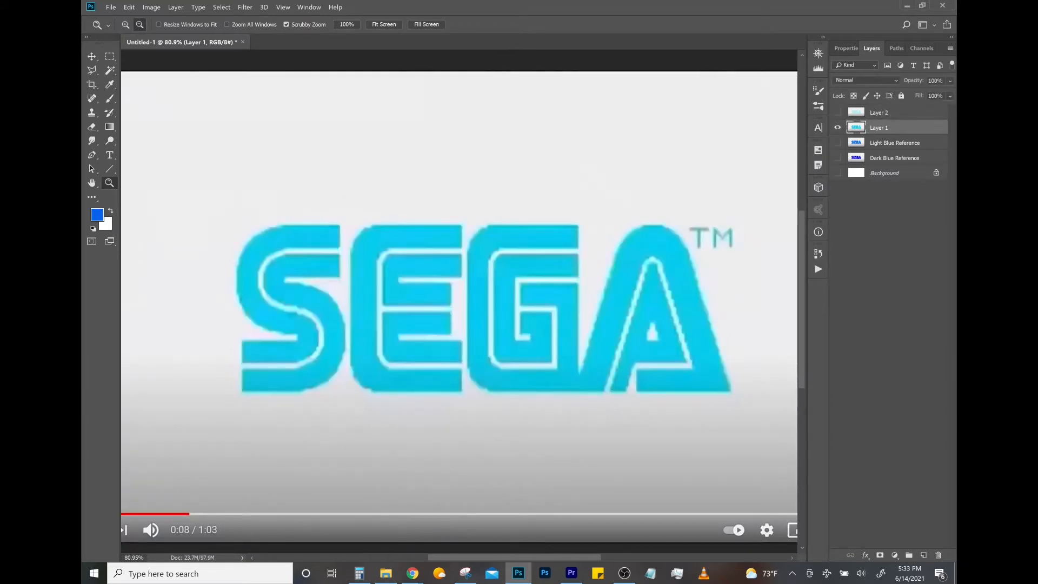
- Test the cyan layer at 58% opacity over the white Background layer and restore it to 100%
drag(949, 93, 928, 95)
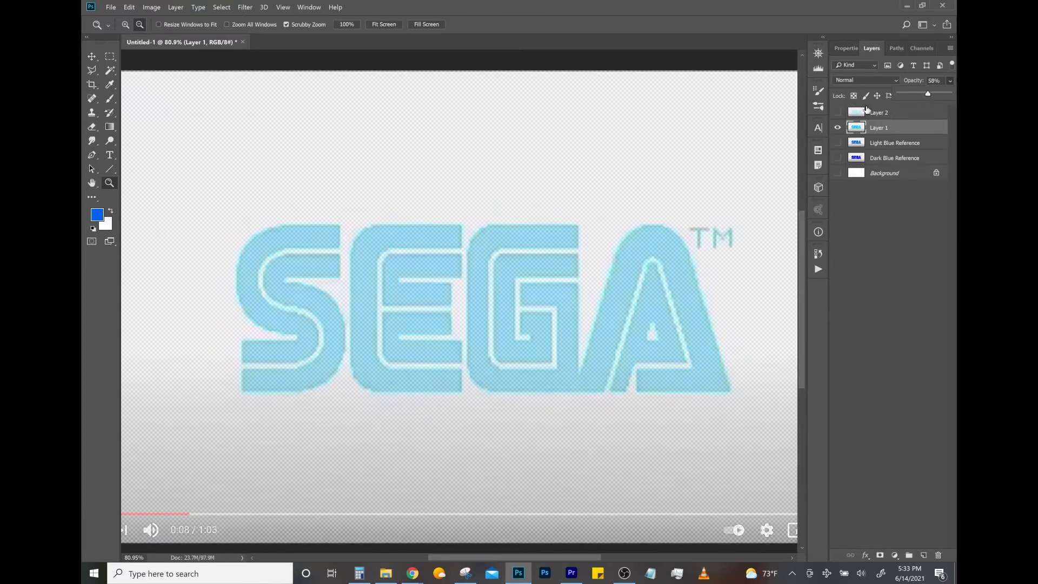
click(838, 173)
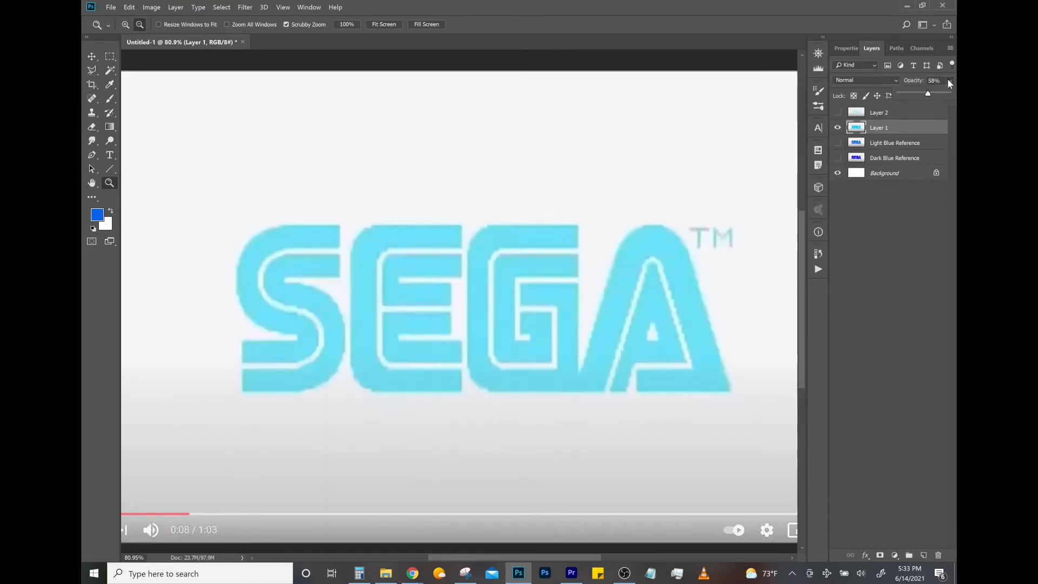
drag(927, 93, 954, 96)
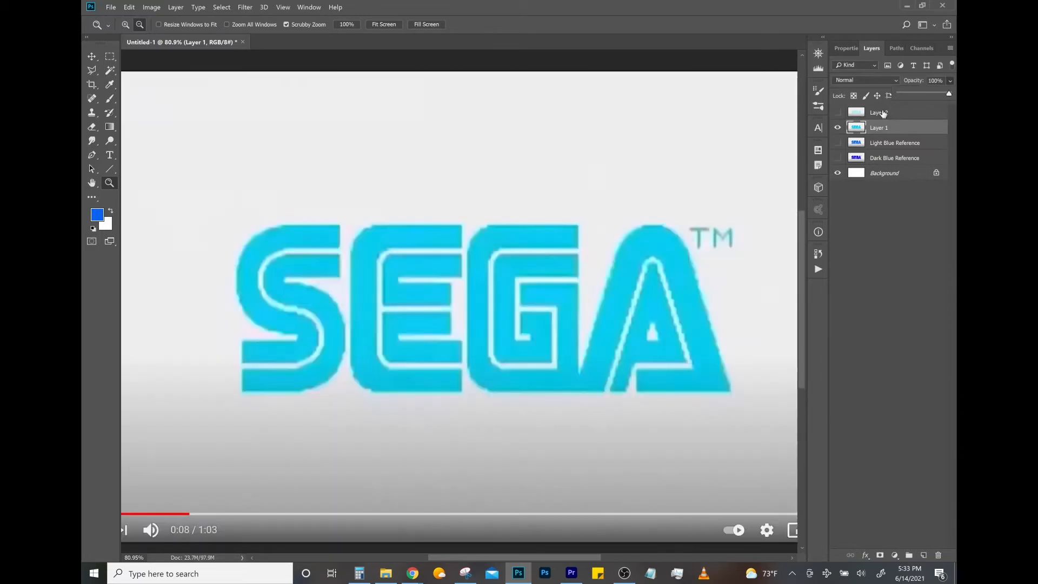
- Show only the Dark Blue Reference frame over the background and group the four frame layers as Reference Photos
click(839, 128)
click(873, 158)
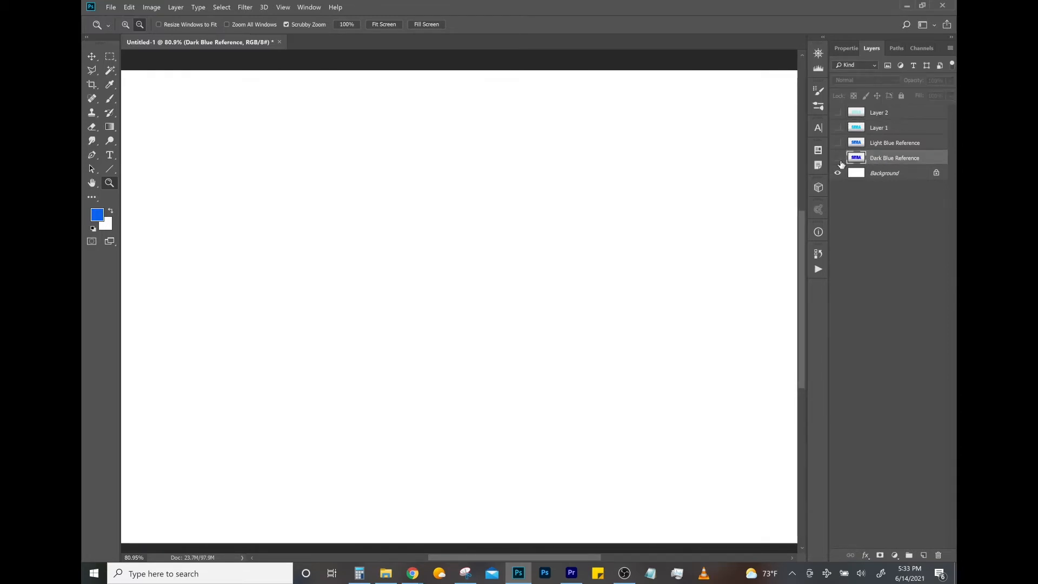
click(839, 158)
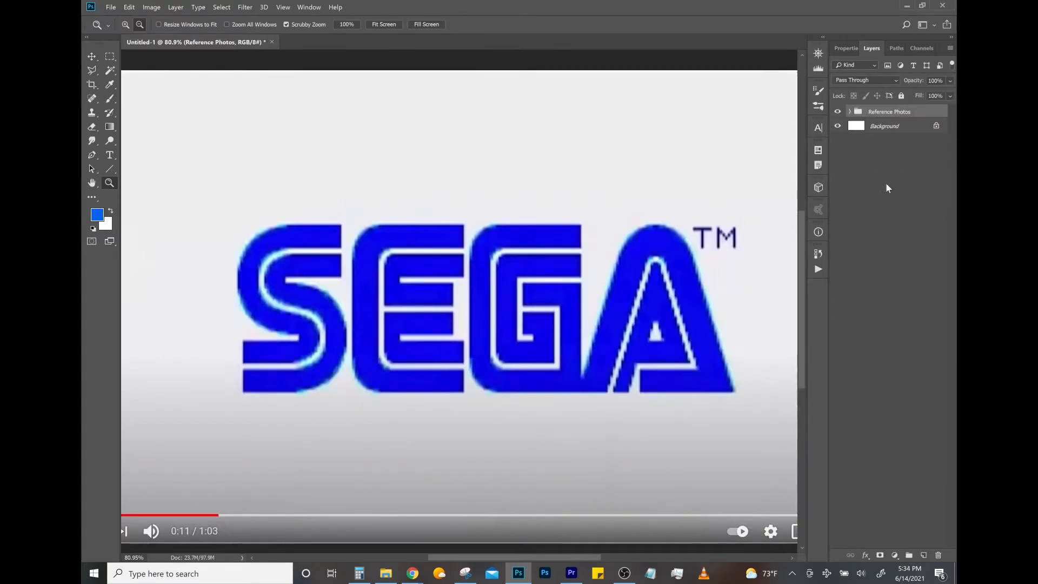
- Add a new layer above the Reference Photos group and fill it with the dark blue sampled from the logo
key(ctrl+shift+alt+n)
key(i)
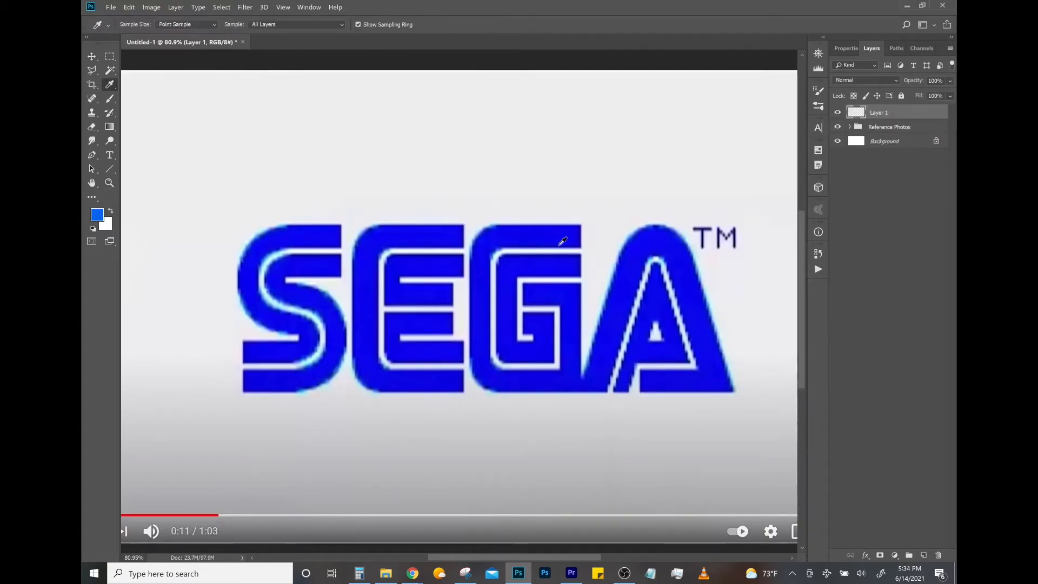
drag(556, 233, 518, 225)
key(z)
key(i)
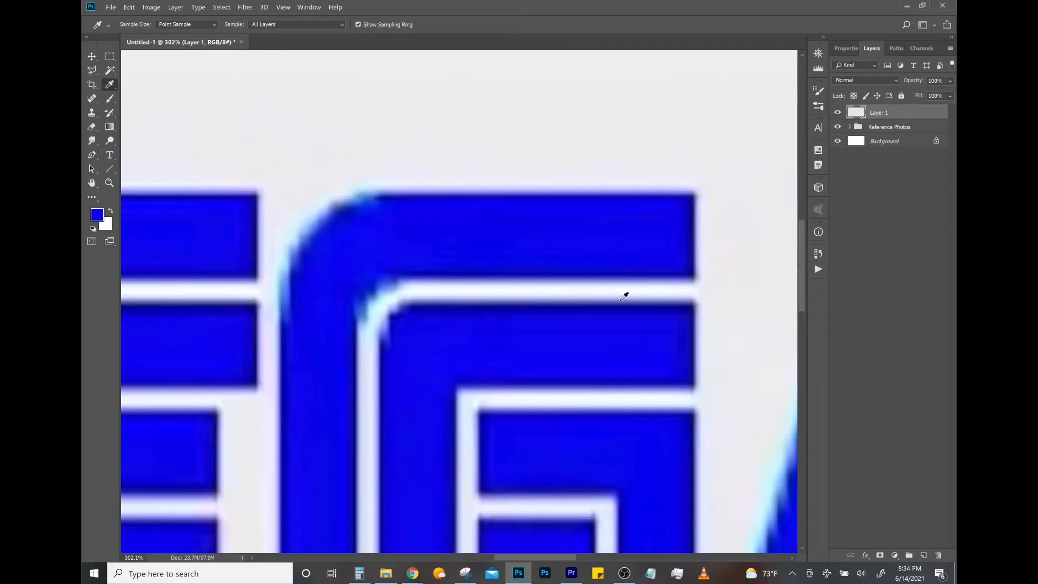
key(alt+BackSpace)
- Add a layer mask to the blue fill layer and invert it to black to hide the fill
key(z)
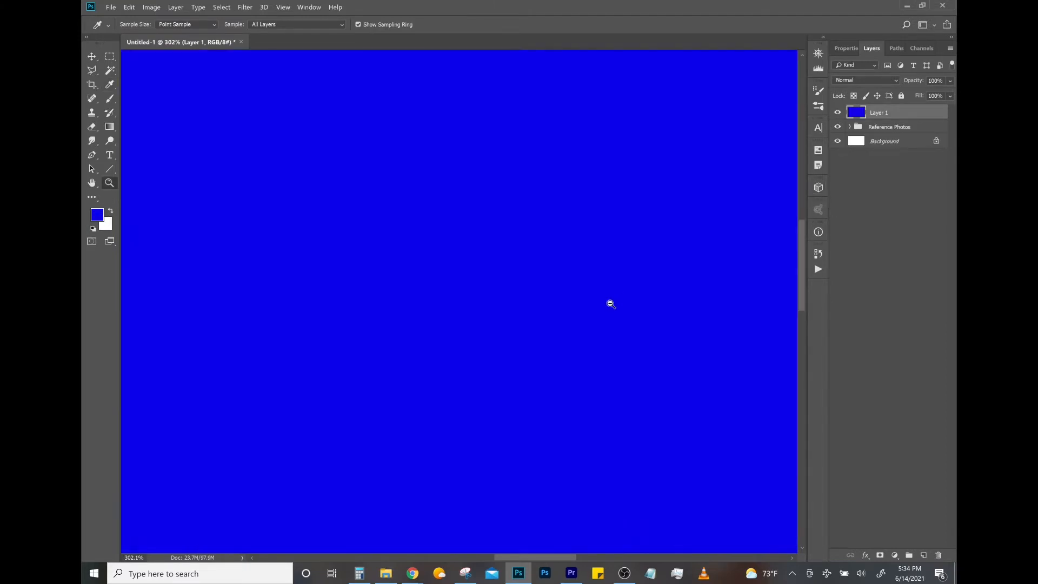
mouse_move(584, 303)
mouse_down()
mouse_move(479, 293)
mouse_move(591, 314)
mouse_up()
click(880, 556)
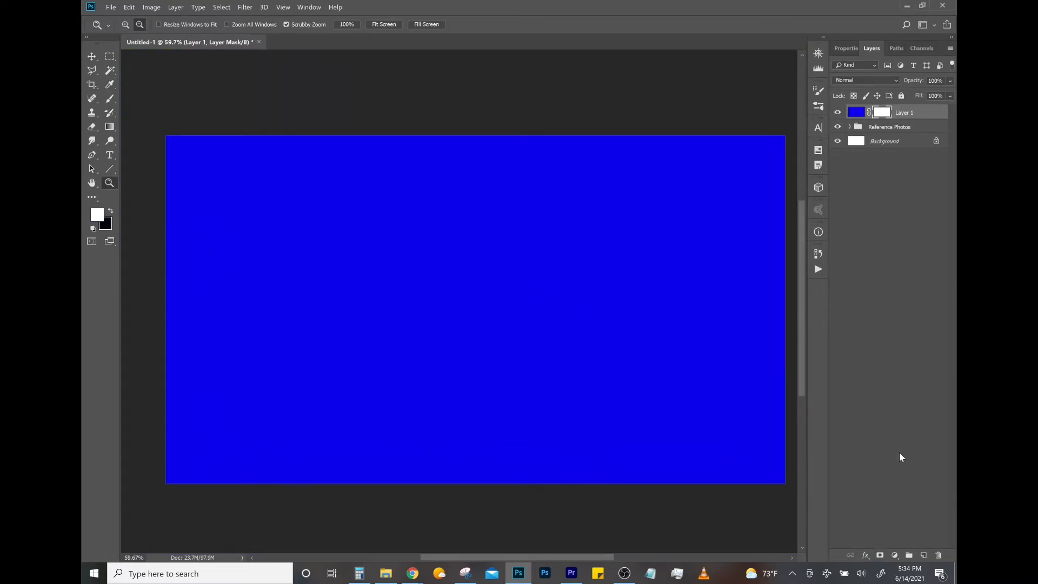
key(ctrl+i)
- Start a Polygonal Lasso outline at the G's top-right corner and trace its top edge and upper-left outer curve
drag(654, 355, 674, 351)
drag(496, 311, 549, 314)
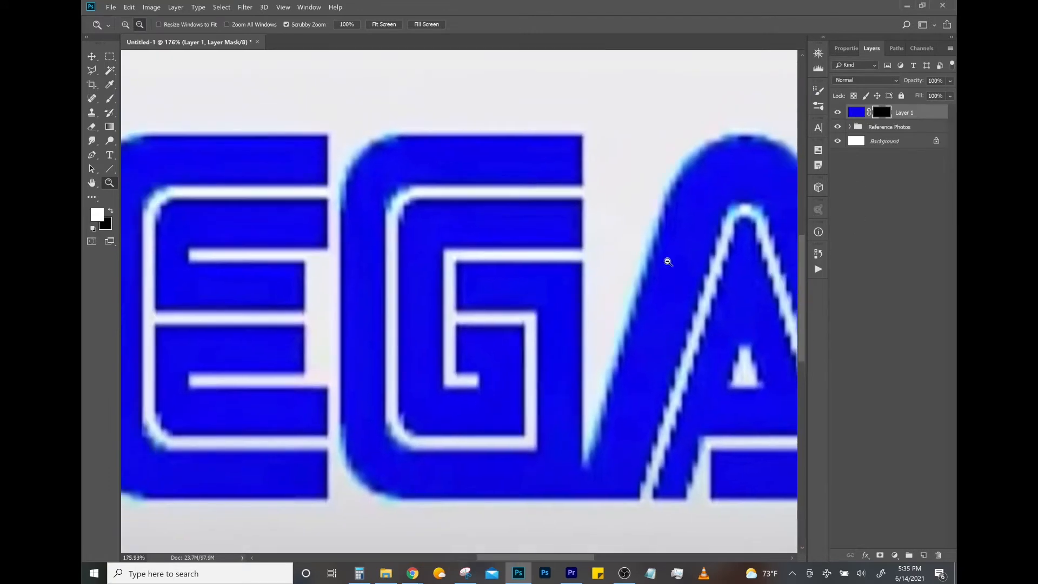
scroll(480, 304, up, 2)
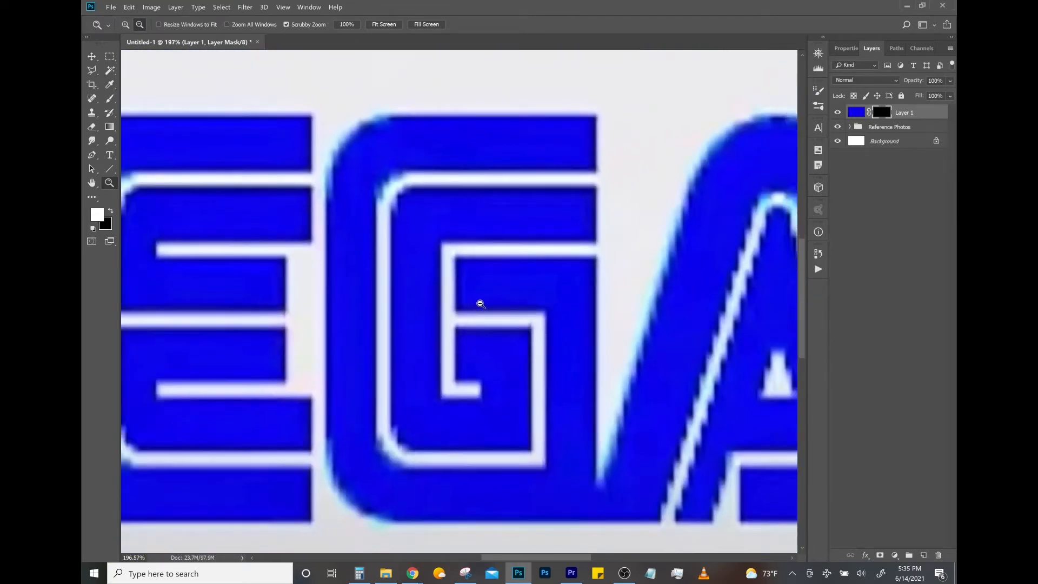
scroll(480, 304, up, 1)
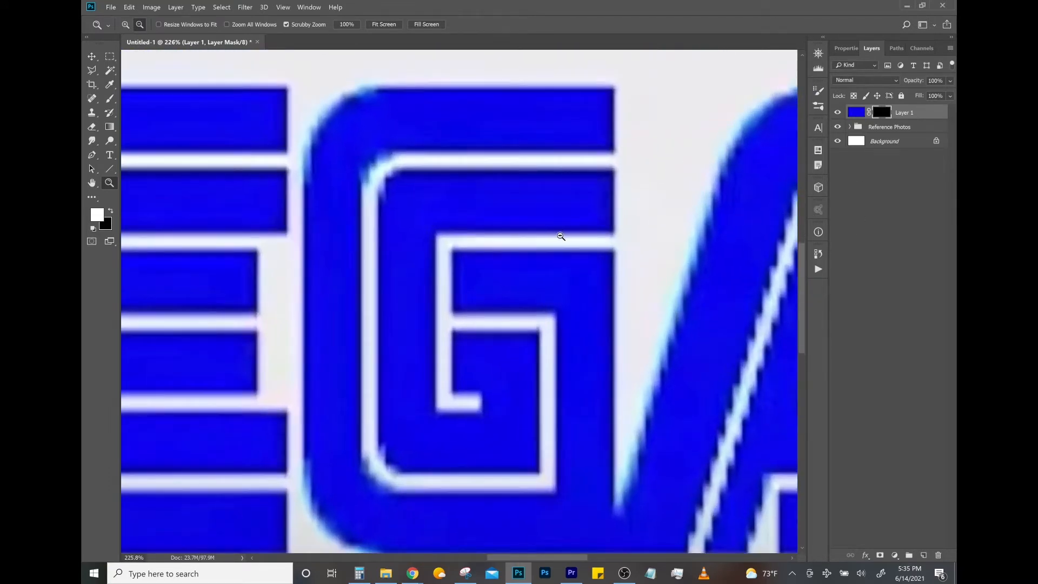
key(l)
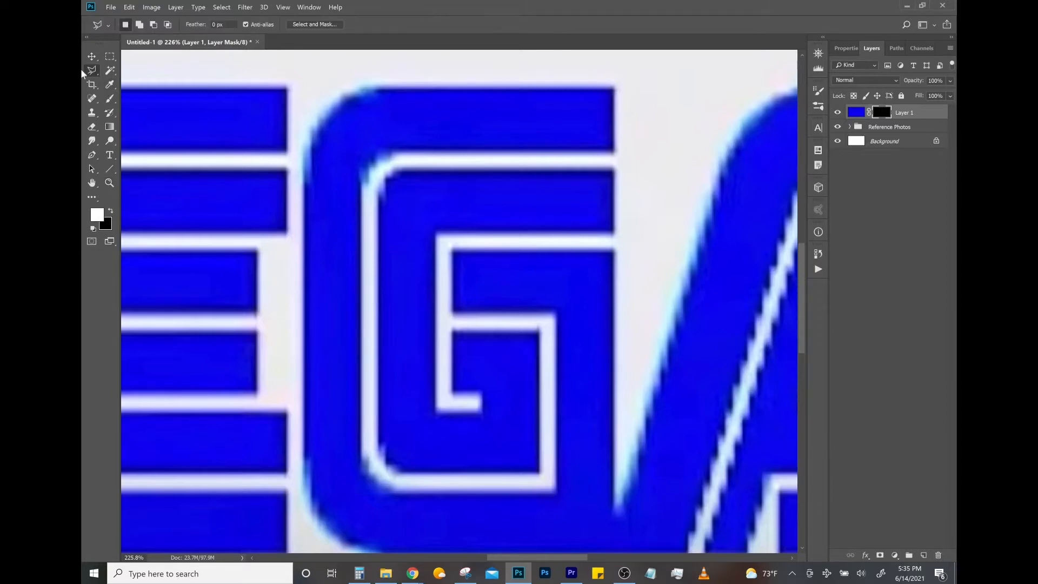
right_click(92, 74)
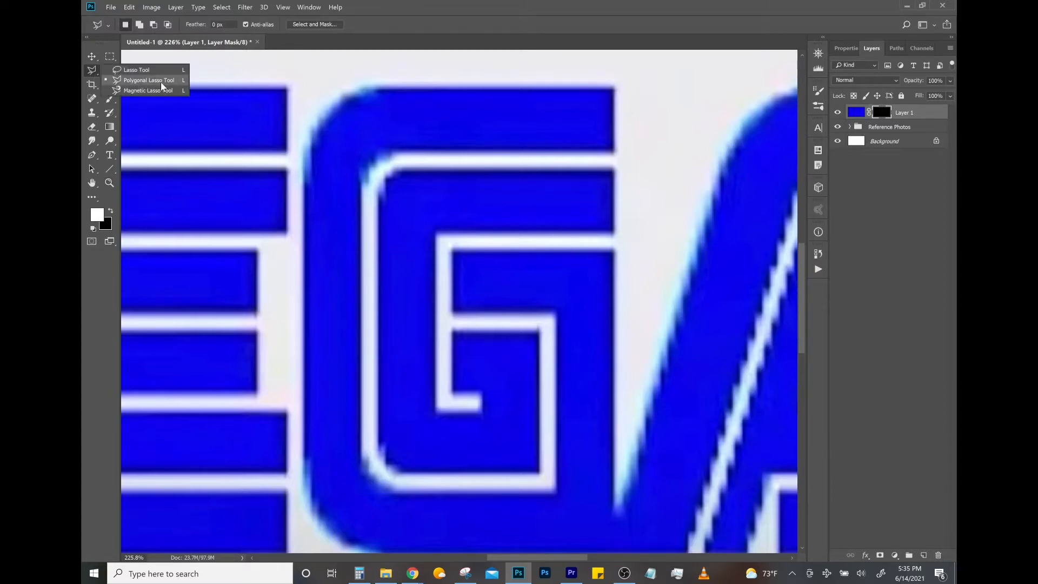
click(144, 84)
scroll(628, 90, up, 3)
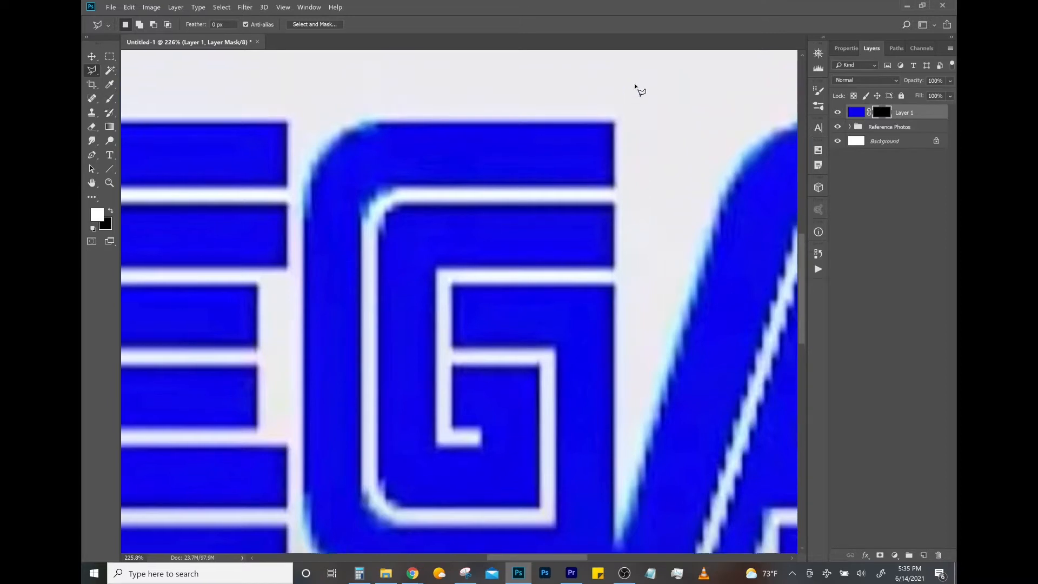
key(z)
click(657, 134)
mouse_move(657, 134)
mouse_down()
mouse_move(544, 137)
mouse_move(553, 139)
mouse_up()
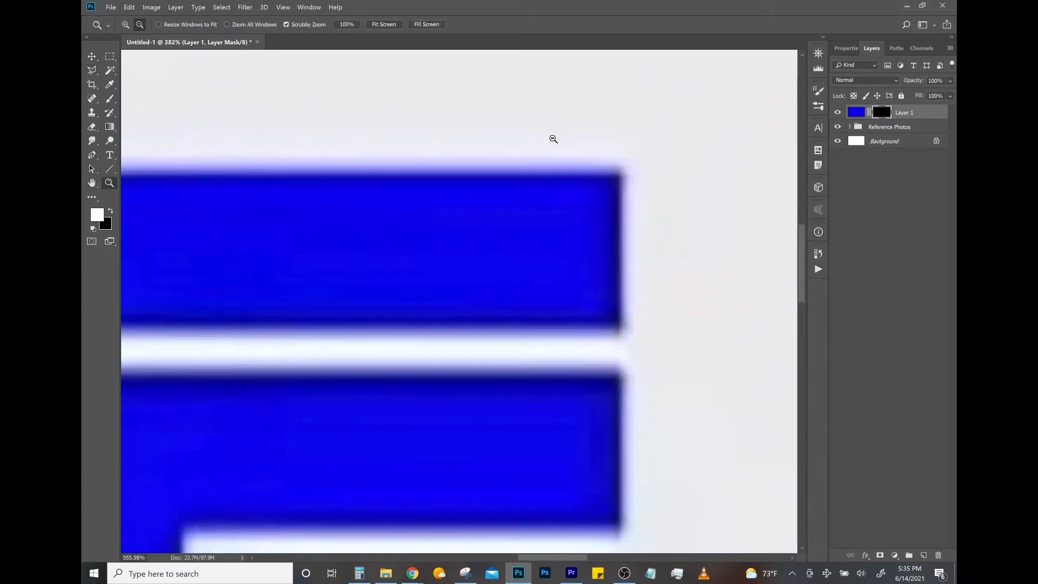
key(l)
click(621, 171)
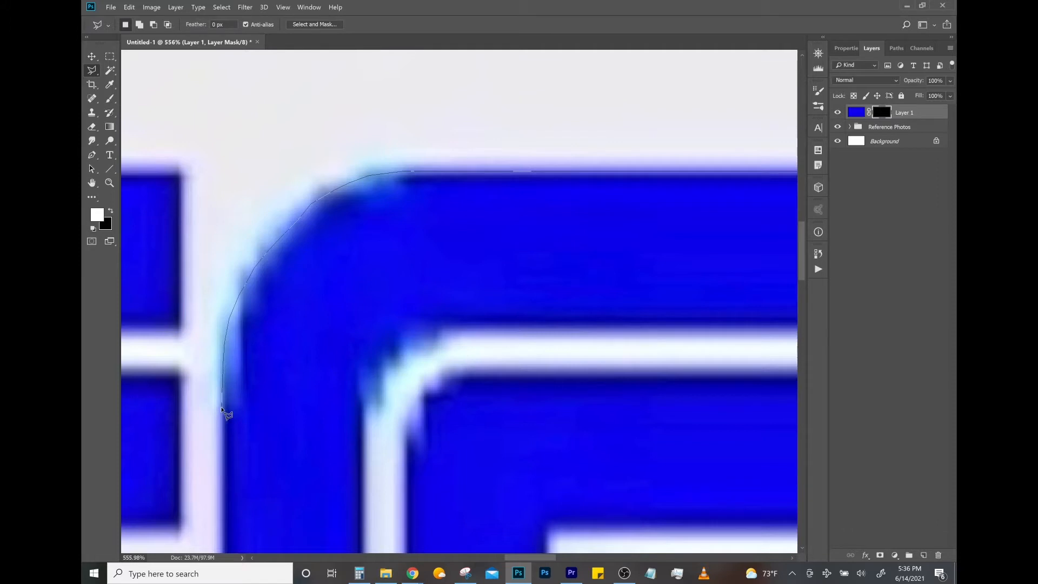
- Continue the lasso outline down the G's outer left side and around its lower-left curve to the bottom edge
scroll(227, 544, down, 1)
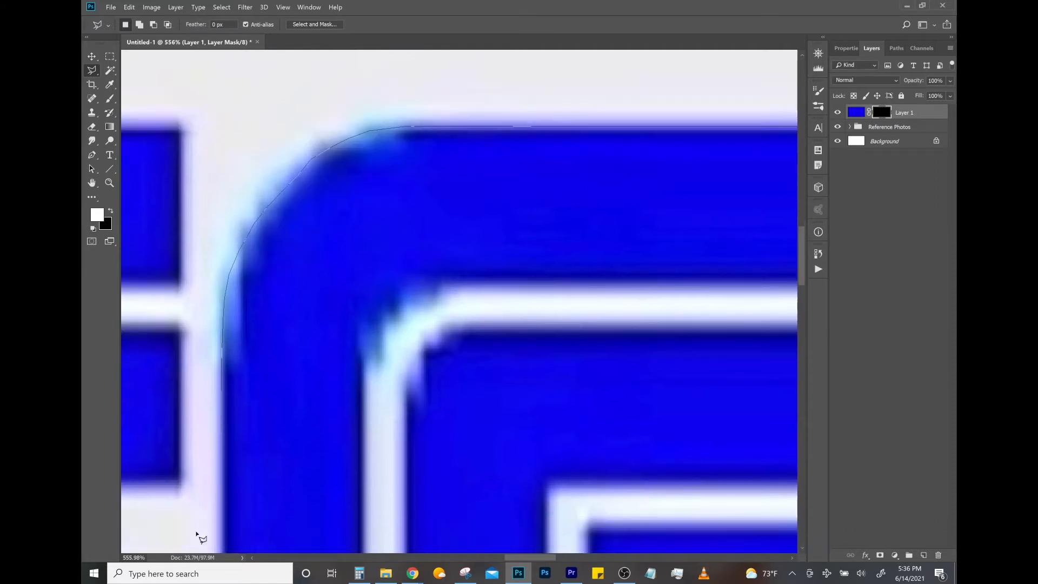
scroll(198, 536, down, 6)
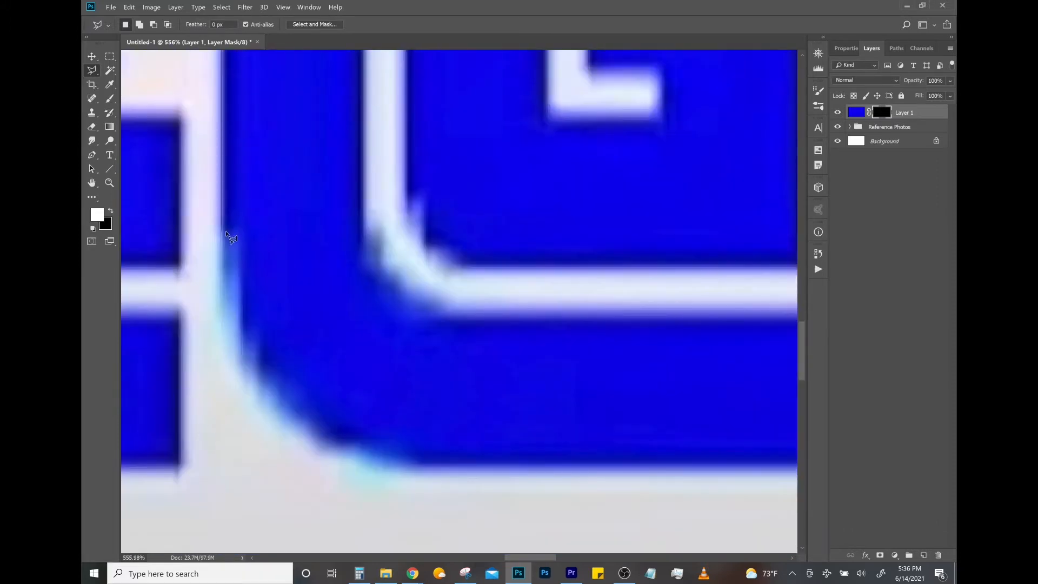
click(238, 327)
click(253, 369)
click(276, 401)
click(319, 441)
click(349, 458)
click(397, 467)
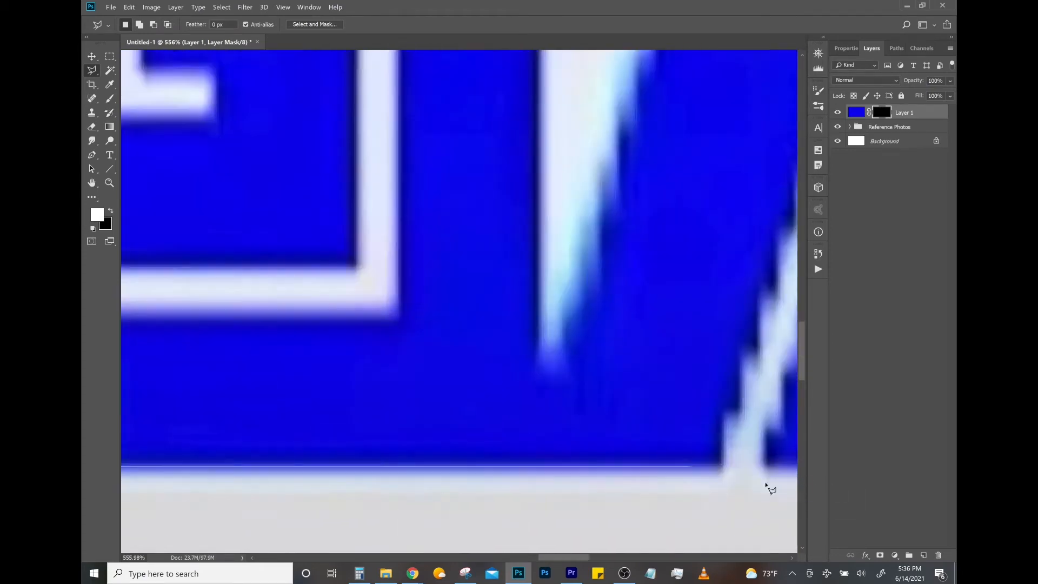
- Extend the outline along the G's bottom edge, up its right side and around the inner crossbar to the inner bottom-right corner
click(542, 469)
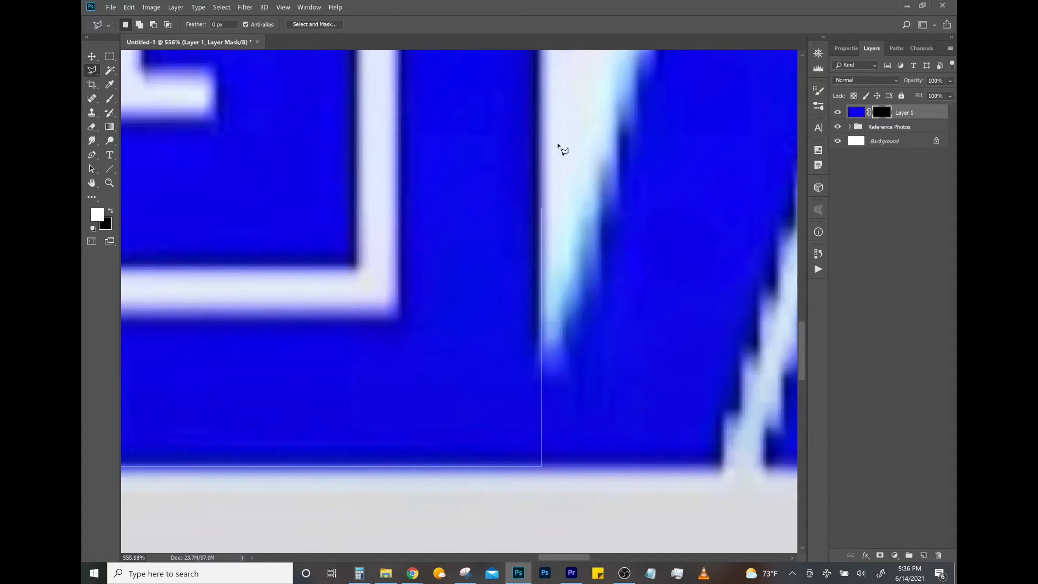
click(541, 155)
click(399, 155)
click(399, 317)
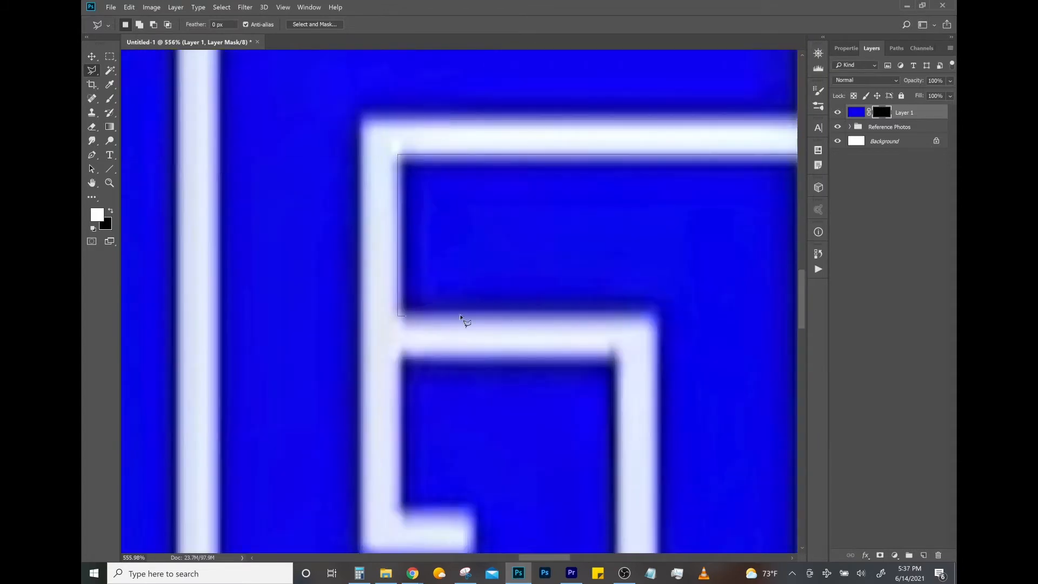
click(653, 318)
click(652, 446)
- Close the outline along the inner edge of the G's outer stroke and fill the selection with white on the layer mask
click(256, 446)
click(236, 440)
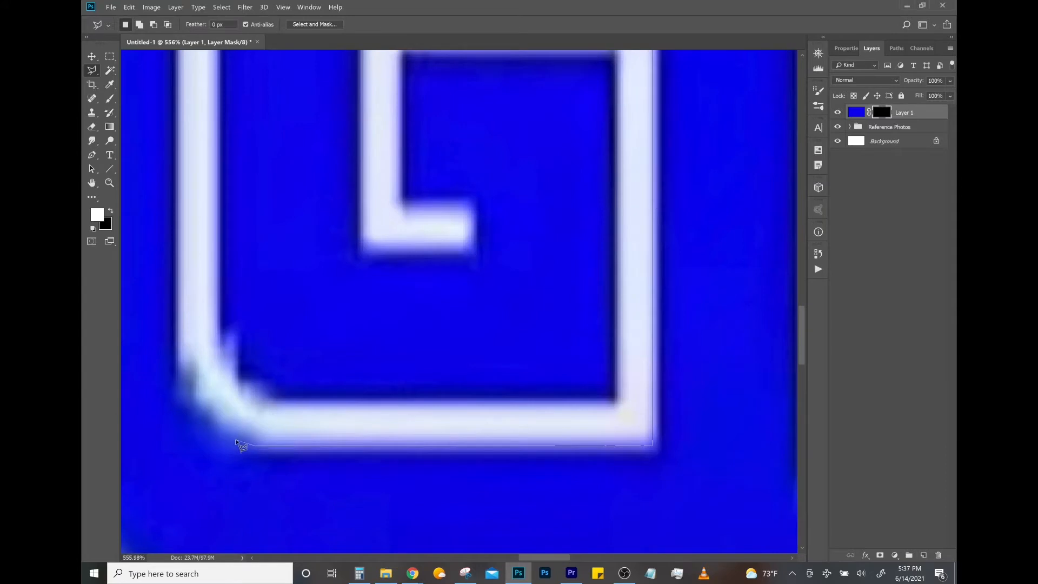
click(222, 432)
click(210, 420)
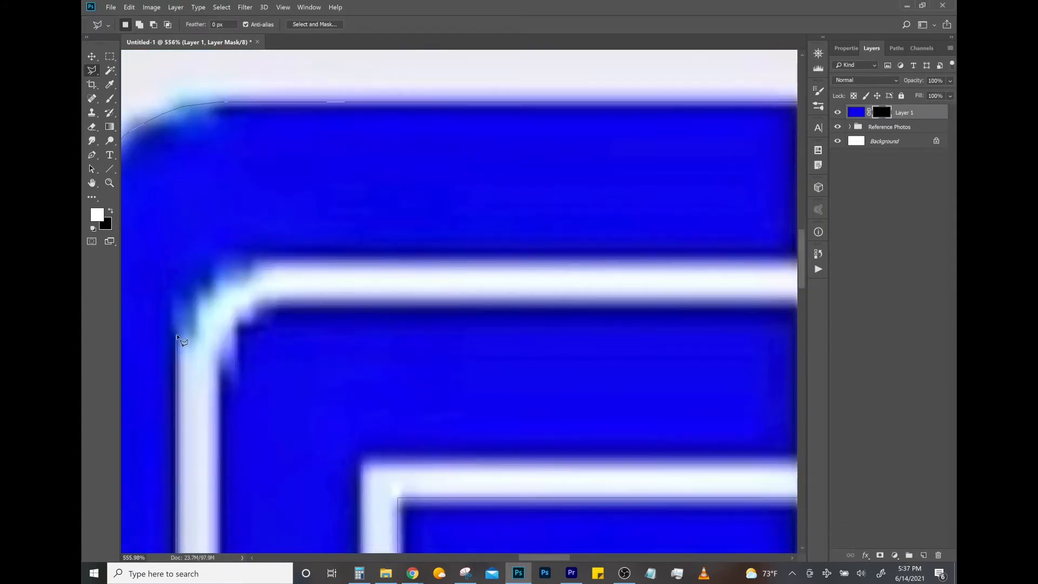
click(250, 260)
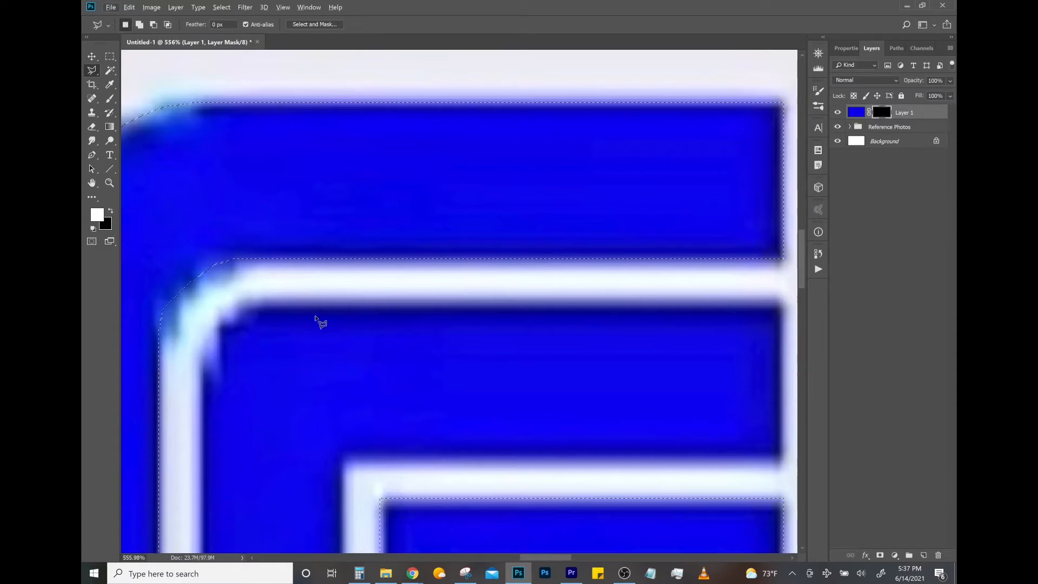
key(alt+BackSpace)
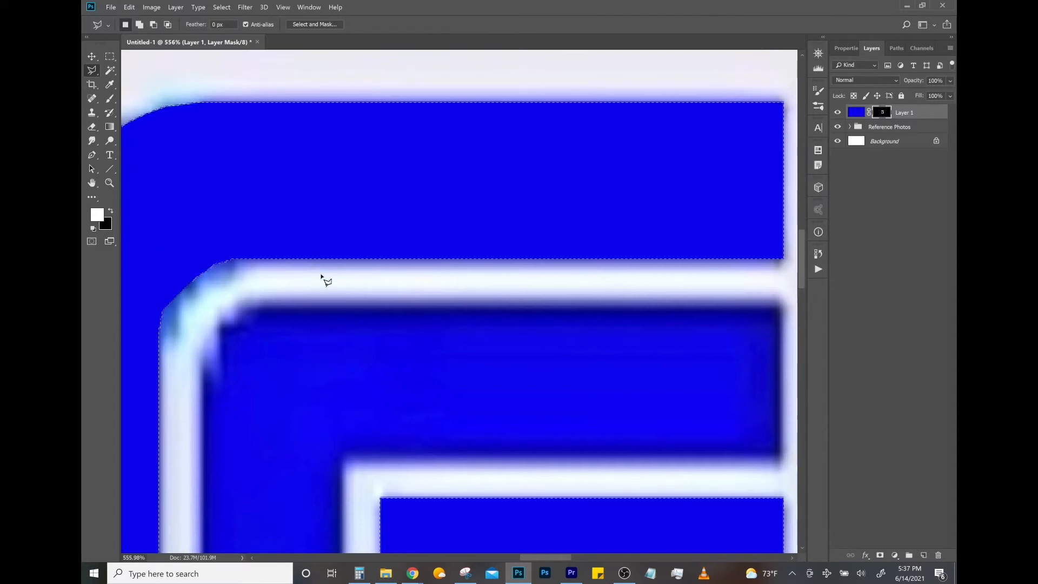
key(x)
key(x)
key(x)
key(x)
key(x)
key(x)
key(x)
key(x)
key(x)
key(x)
key(x)
key(x)
key(x)
key(x)
key(x)
key(x)
key(x)
key(x)
key(x)
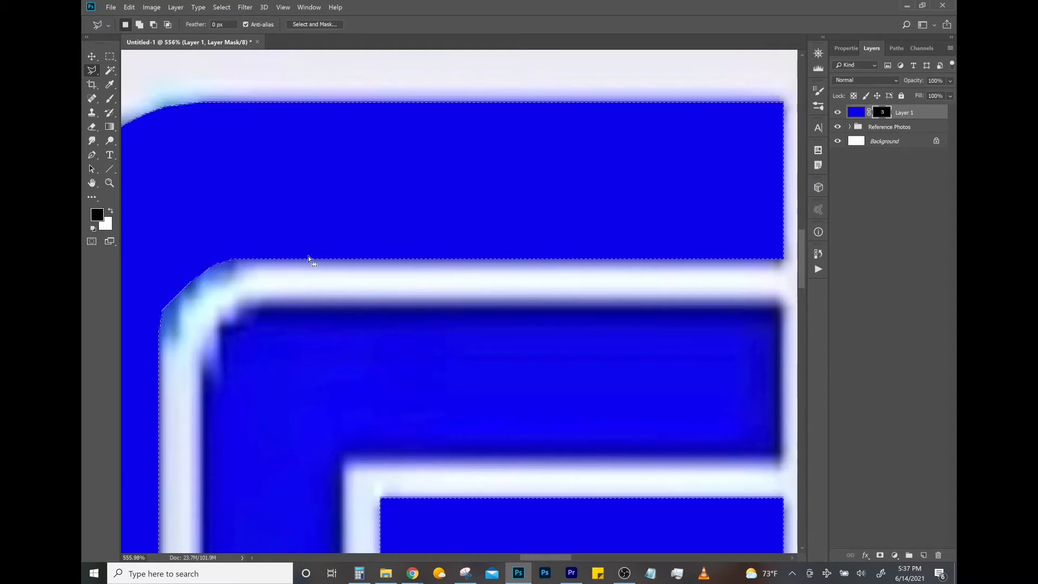
key(x)
- Isolate the blue letter layer over the white background and examine the G's filled outer stroke against the reference
key(z)
drag(459, 333, 330, 328)
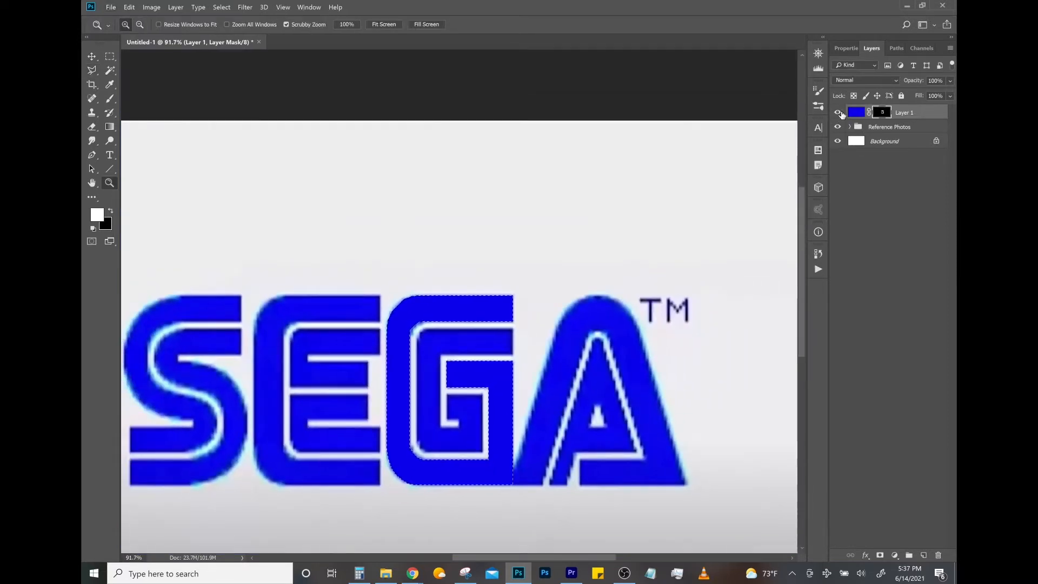
alt+click(838, 112)
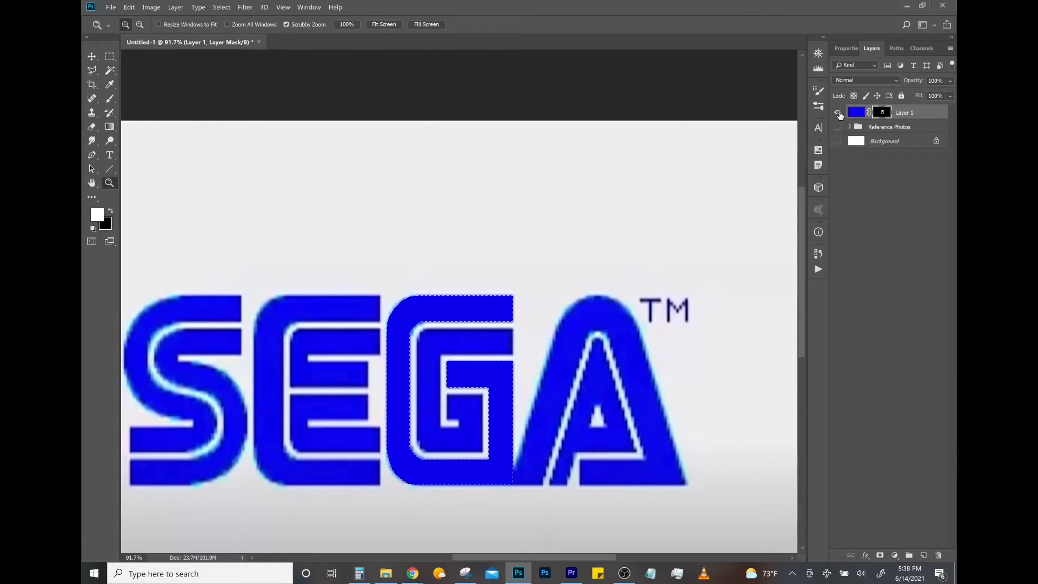
scroll(427, 342, down, 1)
mouse_move(437, 323)
mouse_down()
mouse_move(452, 324)
mouse_move(417, 332)
mouse_move(428, 332)
mouse_up()
click(837, 141)
drag(476, 288, 503, 290)
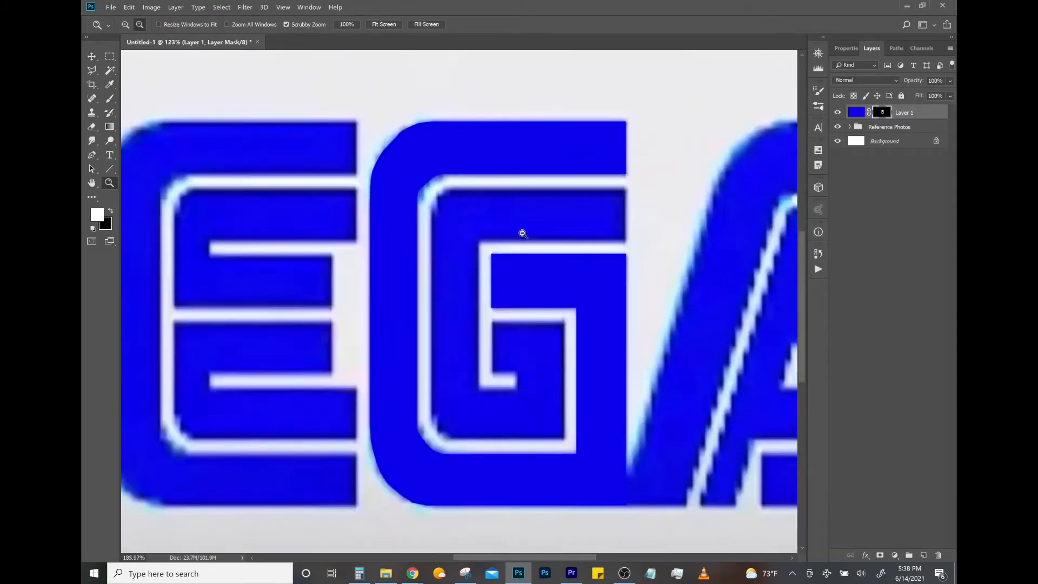
mouse_move(523, 233)
mouse_down()
mouse_move(642, 209)
mouse_move(658, 167)
mouse_move(676, 178)
mouse_up()
- Start a Polygonal Lasso outline at the top-right corner of the G's inner stroke and trace its top edge and upper-left curve
key(l)
click(638, 143)
drag(202, 162, 665, 170)
shift+click(489, 153)
click(470, 147)
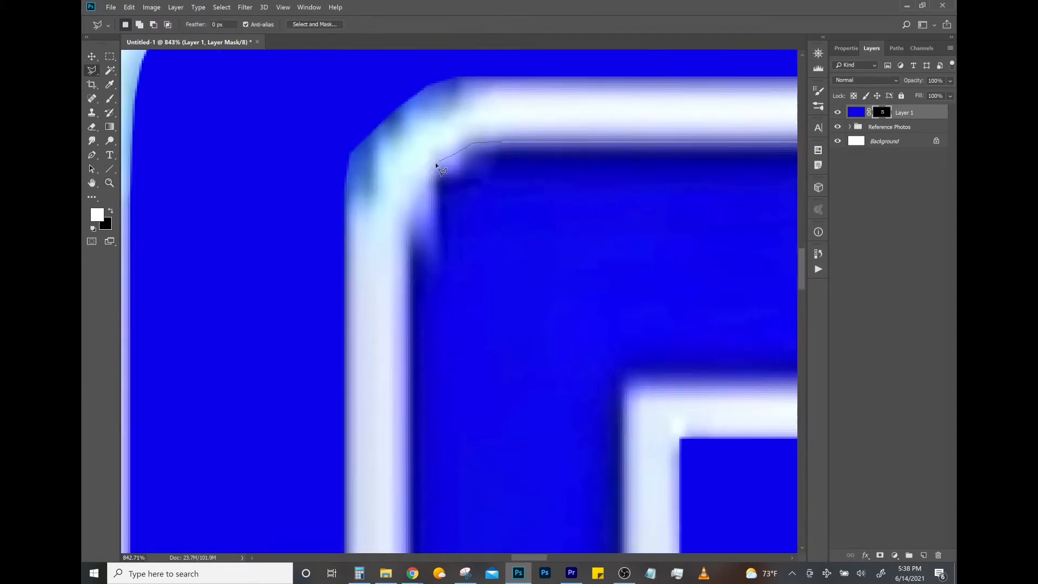
click(437, 163)
click(409, 212)
- Continue the lasso outline down the inner stroke's left side and around its lower-left curve to the bottom edge
scroll(400, 404, down, 10)
click(409, 450)
click(424, 474)
click(441, 493)
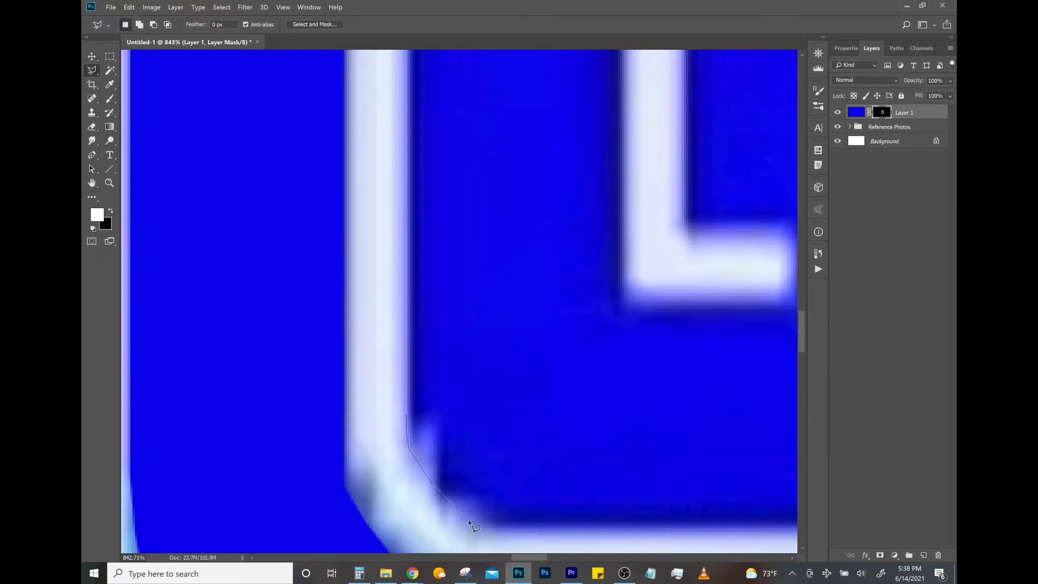
click(492, 522)
click(528, 532)
- Extend the outline along the inner stroke's bottom edge, up its right side and across to the hook's upper-left corner
drag(757, 536, 289, 449)
shift+click(288, 447)
scroll(317, 45, up, 10)
shift+click(288, 344)
scroll(217, 342, left, 10)
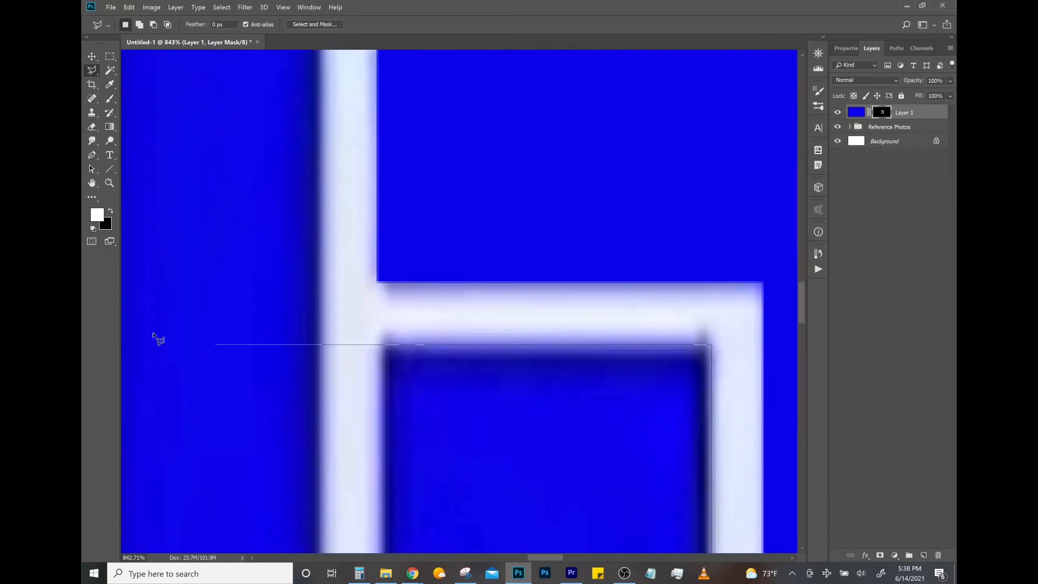
shift+click(381, 344)
- Trace the outline down the hook's left edge and around the small white notch to the notch's lower-left corner
scroll(379, 433, down, 3)
shift+click(383, 466)
shift+click(486, 466)
shift+click(486, 528)
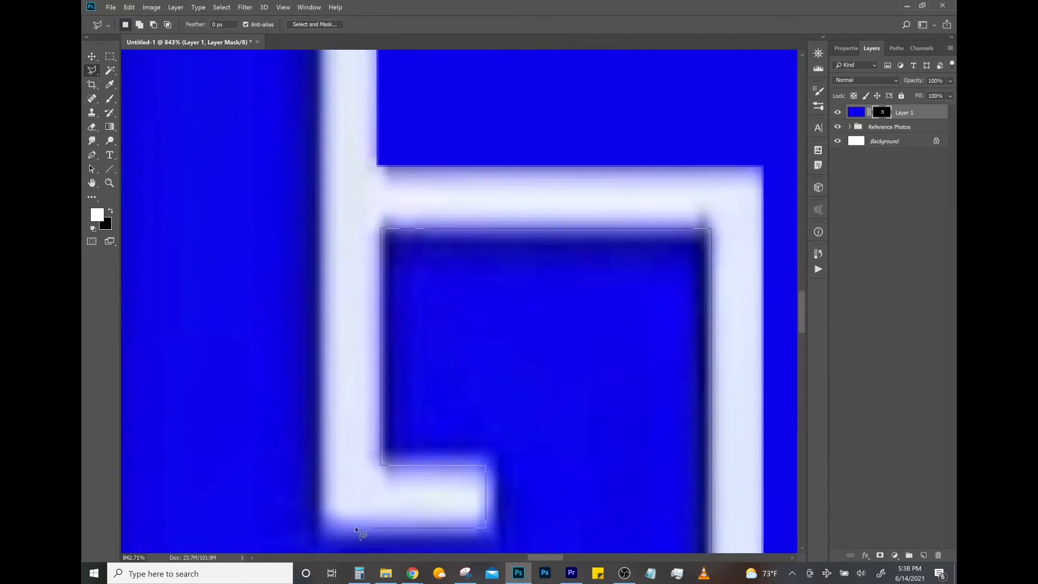
shift+click(322, 528)
- Close the outline up the inner edge and around the upper arm's right end, and fill the selection with white on the mask
scroll(324, 162, up, 10)
shift+click(321, 390)
scroll(541, 381, right, 10)
scroll(466, 390, right, 10)
shift+click(552, 397)
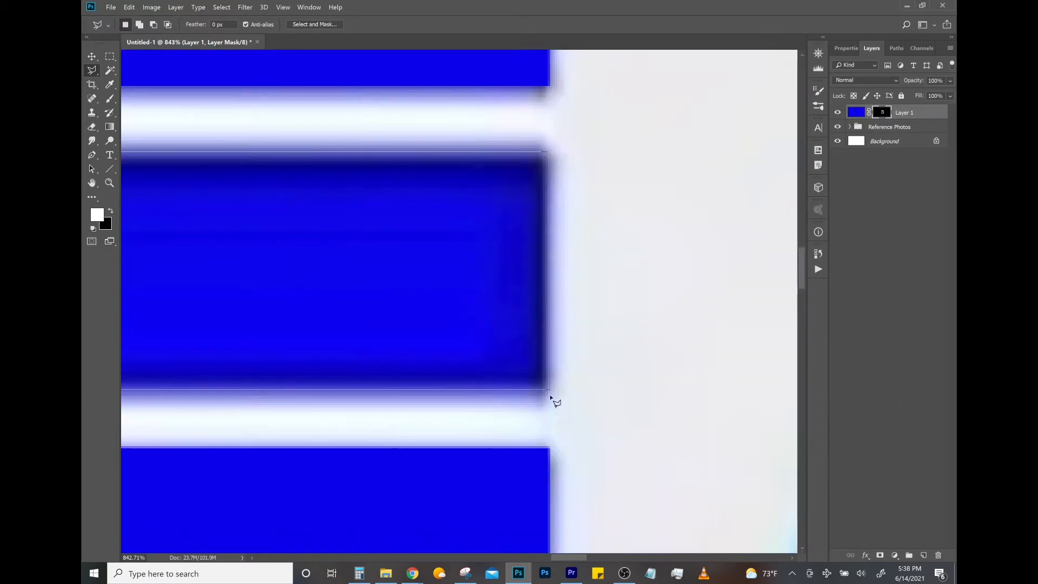
click(551, 155)
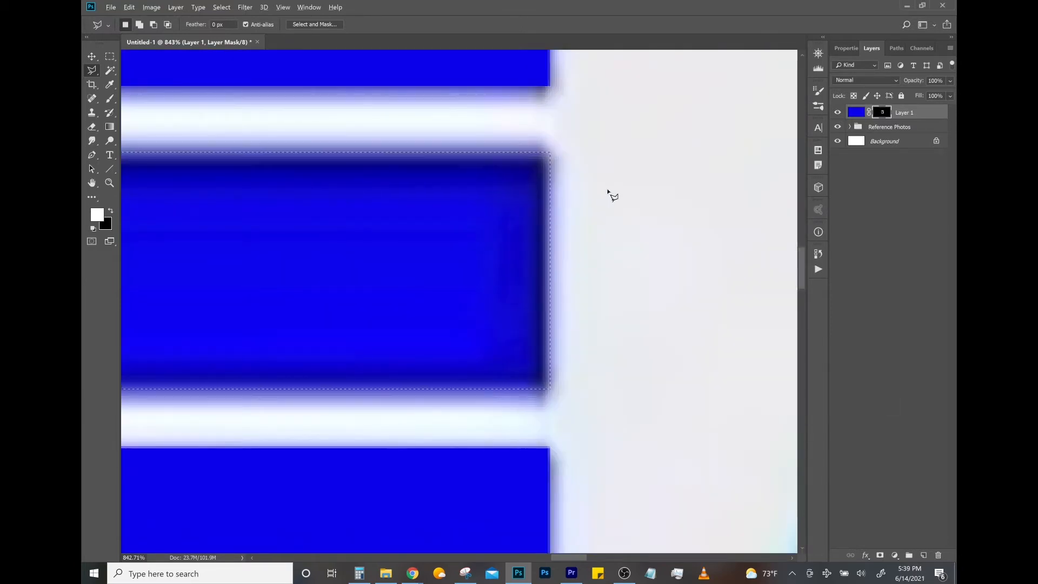
key(alt+BackSpace)
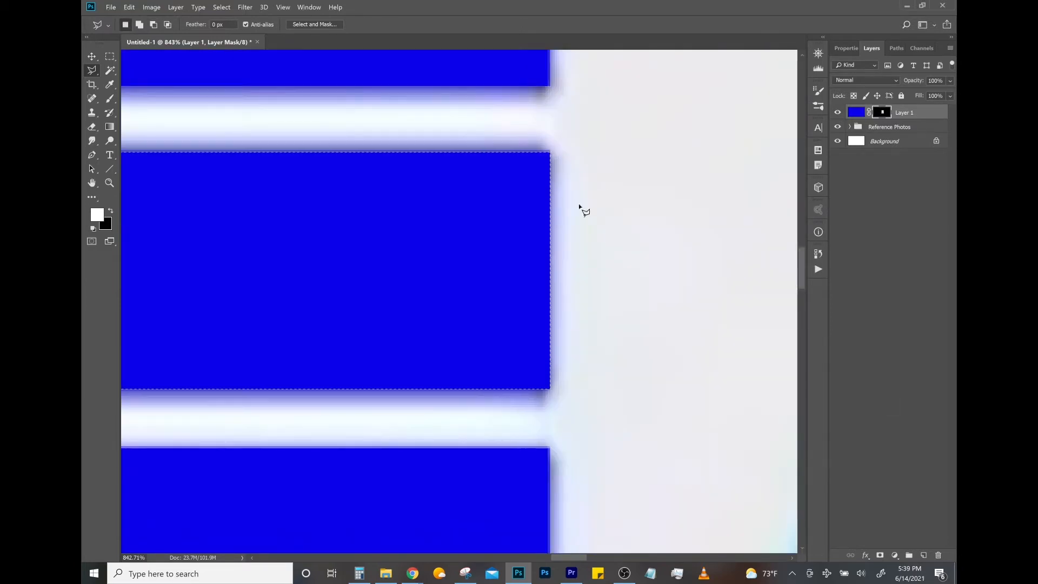
- Hide every layer except the masked blue layer so that the traced G stands alone on transparency
key(z)
drag(428, 248, 371, 243)
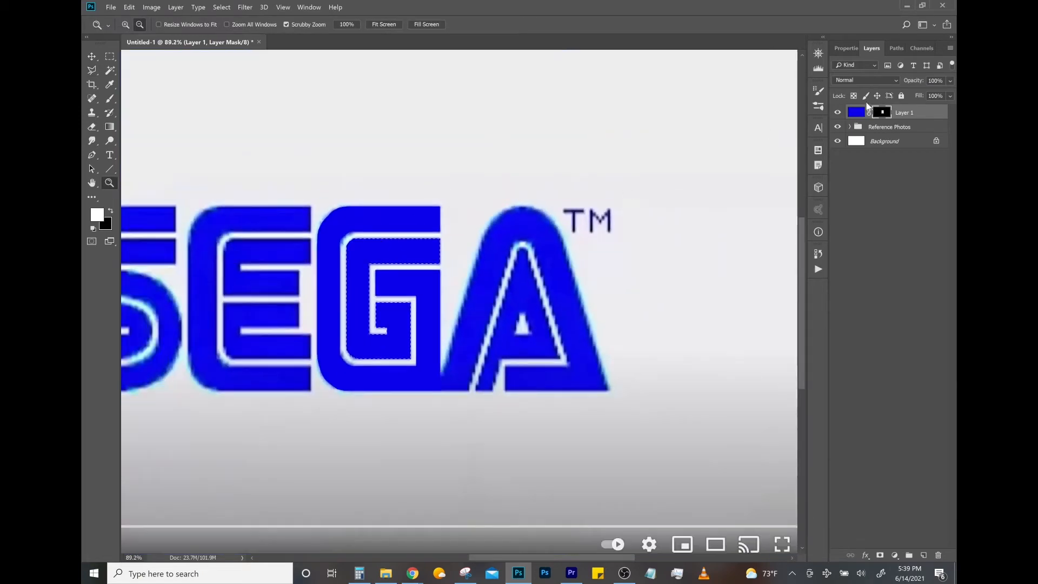
alt+click(838, 113)
scroll(368, 277, down, 5)
scroll(307, 268, up, 4)
scroll(676, 306, down, 4)
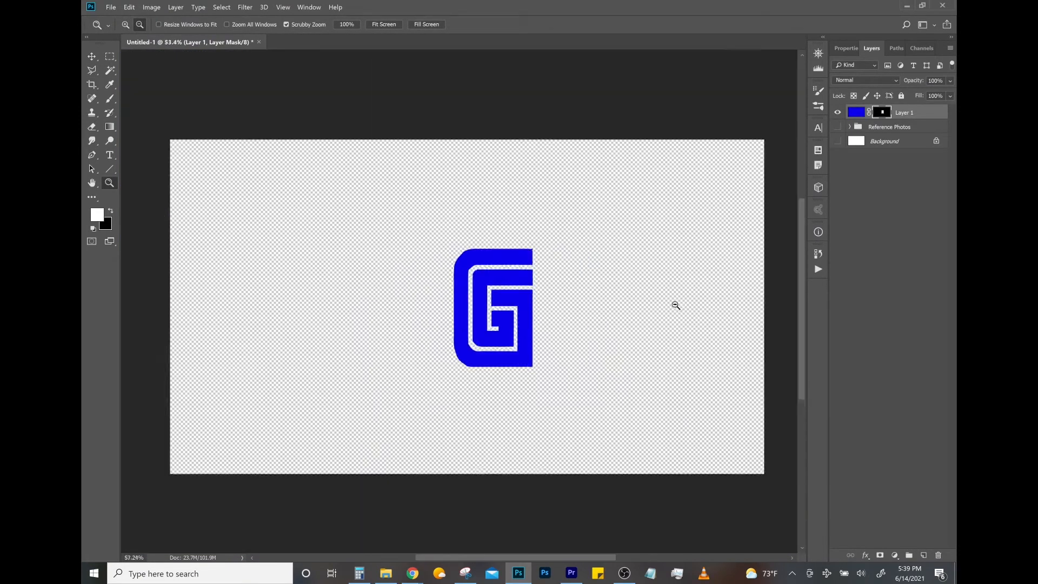
scroll(676, 305, up, 1)
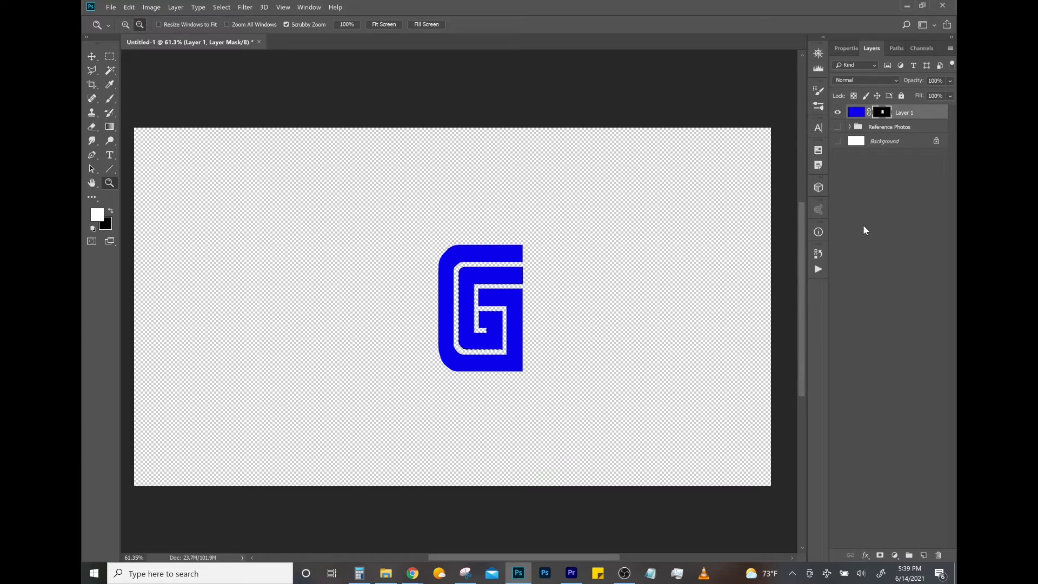
- Stamp the visible letter onto a new layer named G and move it to the left side of the canvas
key(ctrl+shift+alt+n)
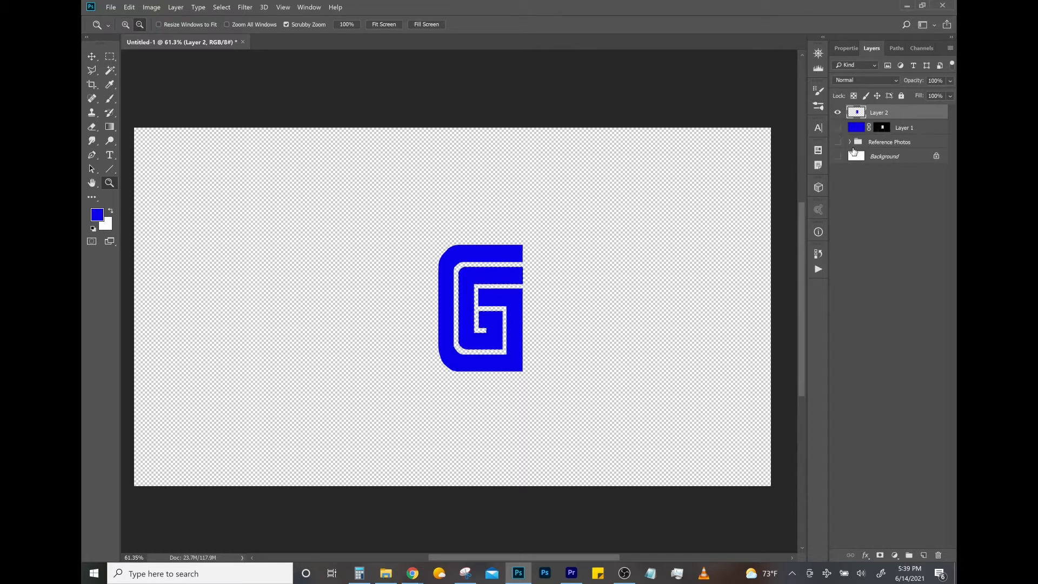
click(838, 113)
click(839, 113)
click(839, 114)
click(839, 113)
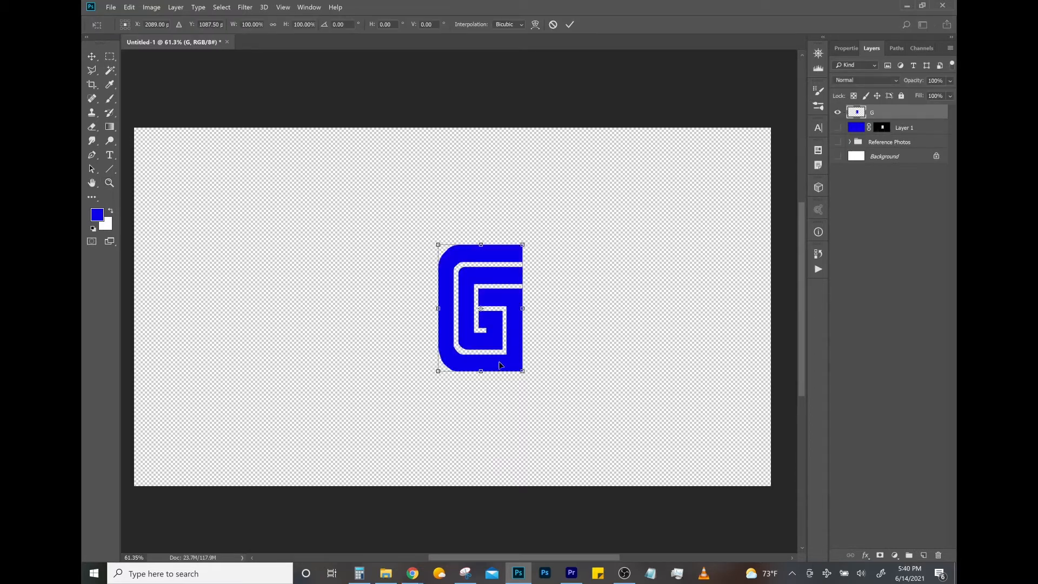
mouse_move(499, 365)
mouse_down()
mouse_move(430, 416)
mouse_move(318, 323)
mouse_move(543, 293)
mouse_move(478, 399)
mouse_move(535, 355)
mouse_move(211, 379)
mouse_move(220, 378)
mouse_up()
key(Return)
- Select the straight middle section of the G's two vertical left strokes with the Polygonal Lasso and copy it to a new layer
key(l)
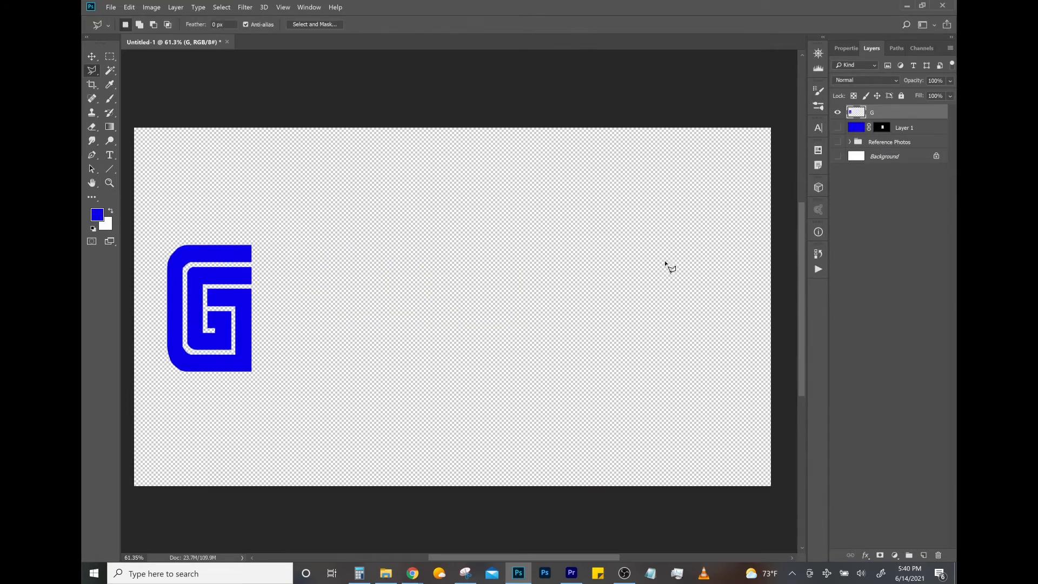
key(z)
drag(476, 346, 445, 344)
drag(287, 315, 446, 355)
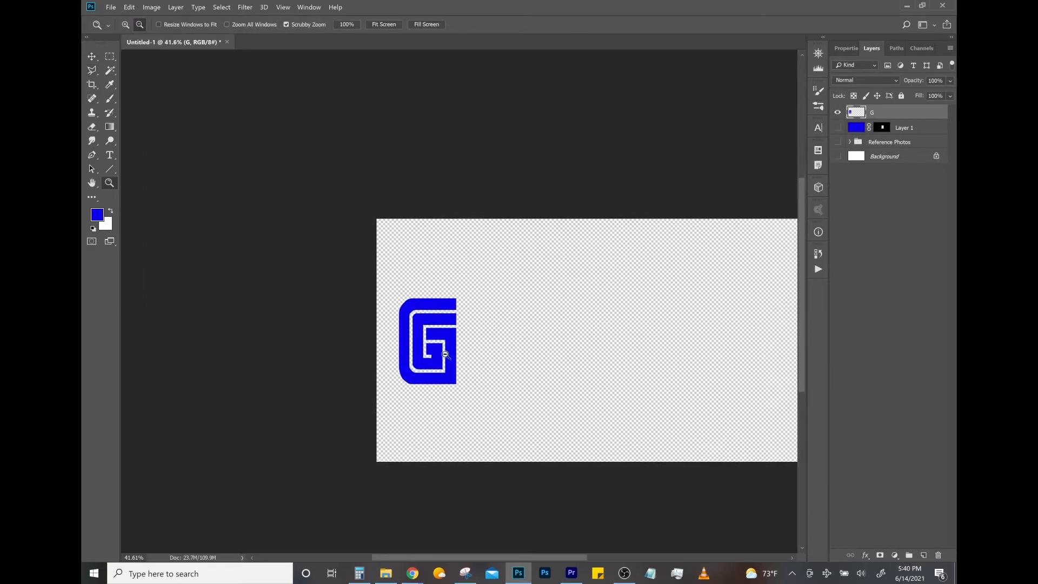
mouse_move(383, 366)
mouse_down()
mouse_move(403, 346)
mouse_move(394, 317)
mouse_move(457, 243)
mouse_move(467, 251)
mouse_move(457, 248)
mouse_up()
key(l)
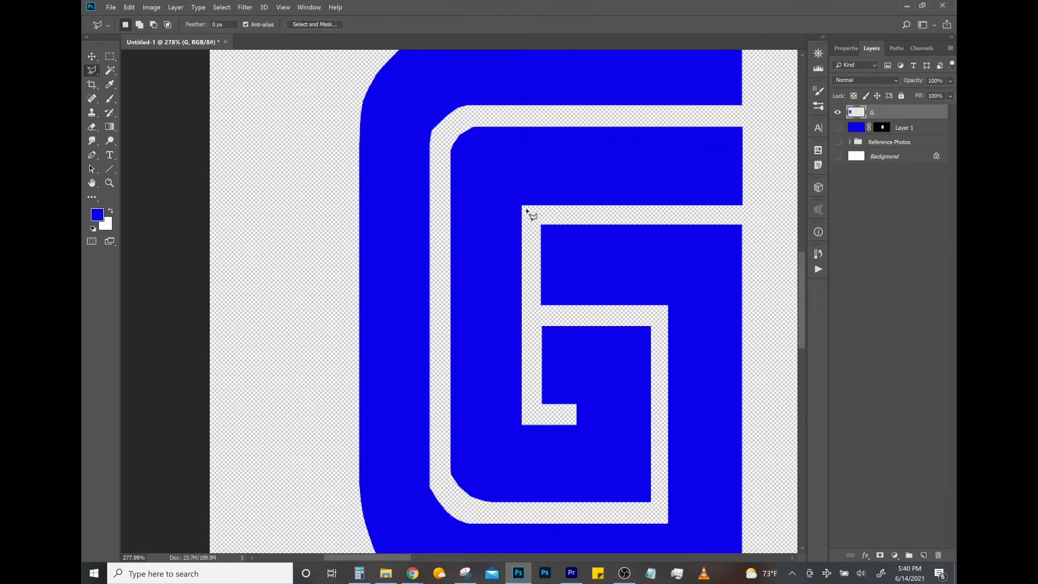
click(522, 208)
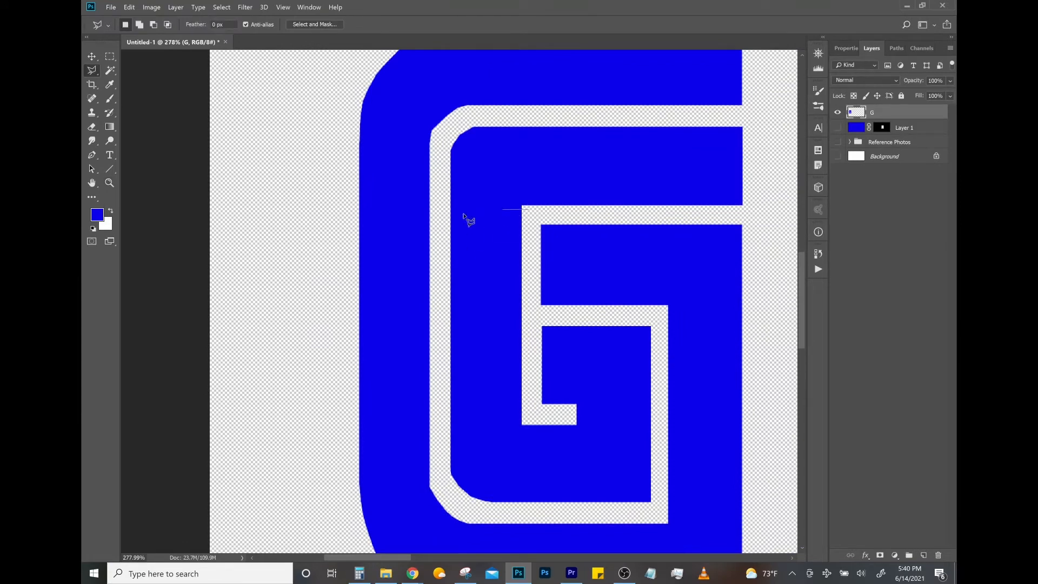
shift+click(342, 214)
shift+click(354, 422)
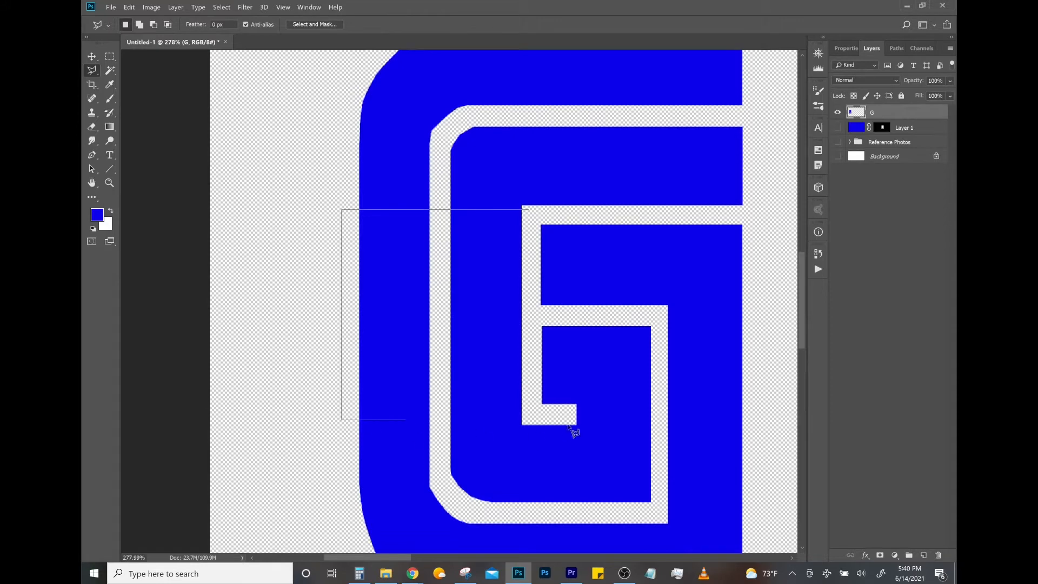
shift+click(533, 417)
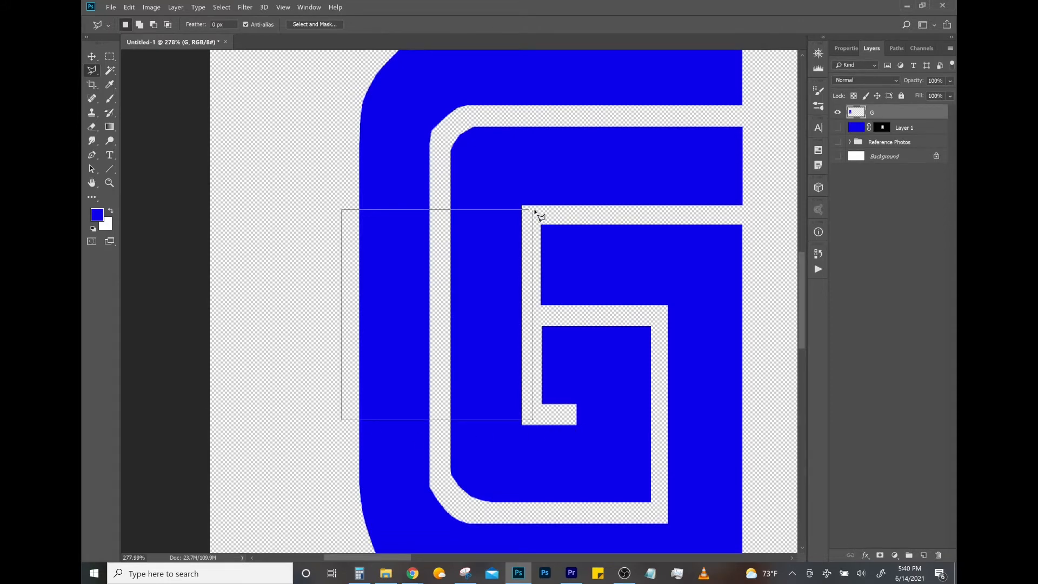
click(530, 211)
key(ctrl+j)
- Move the copied double bar to the right of the G and stretch its height to 273.21% to match the letter
key(z)
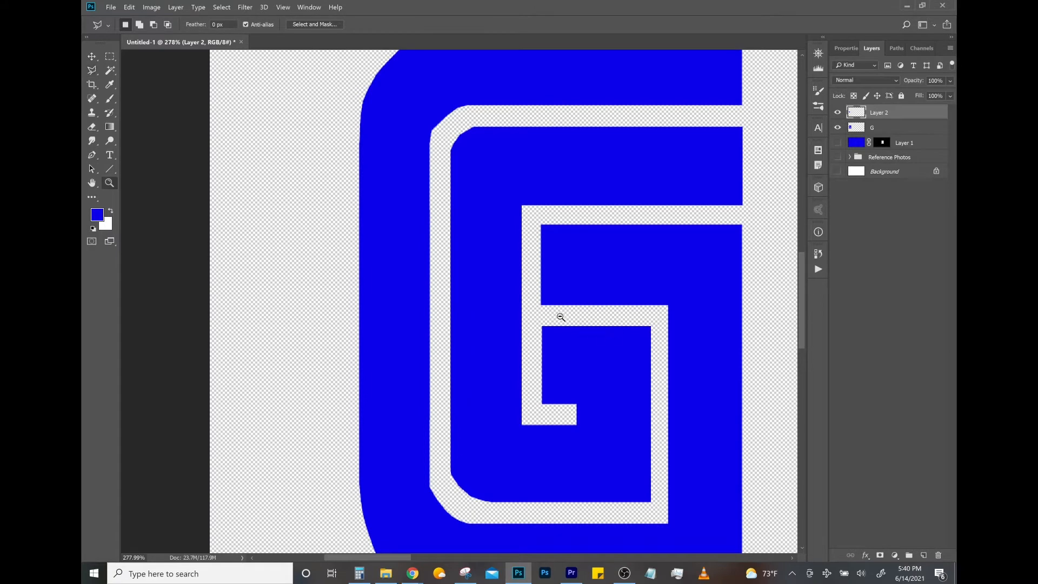
scroll(556, 315, down, 5)
scroll(645, 306, up, 1)
scroll(649, 319, down, 1)
scroll(682, 338, up, 2)
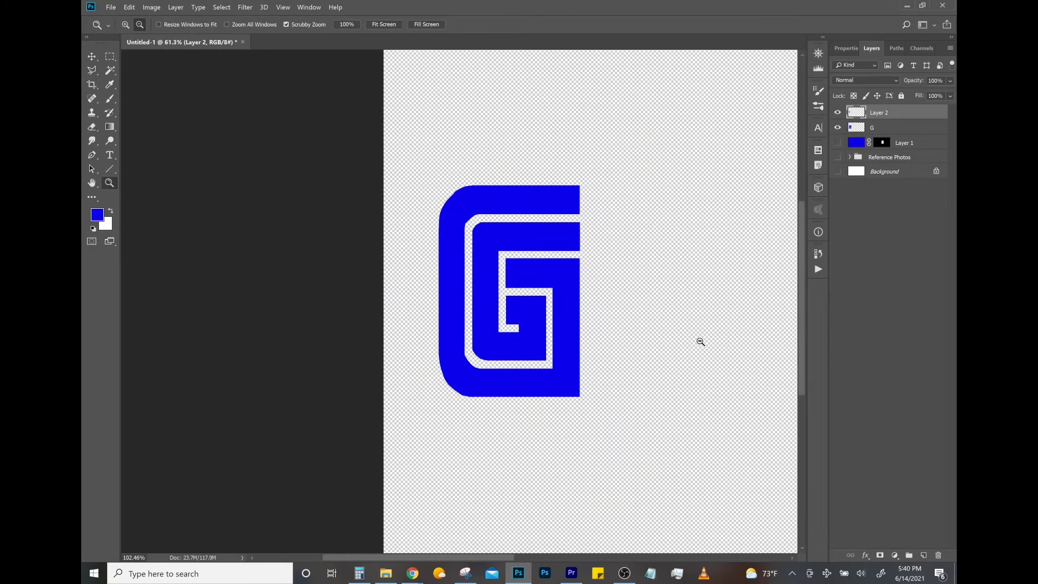
key(ctrl+t)
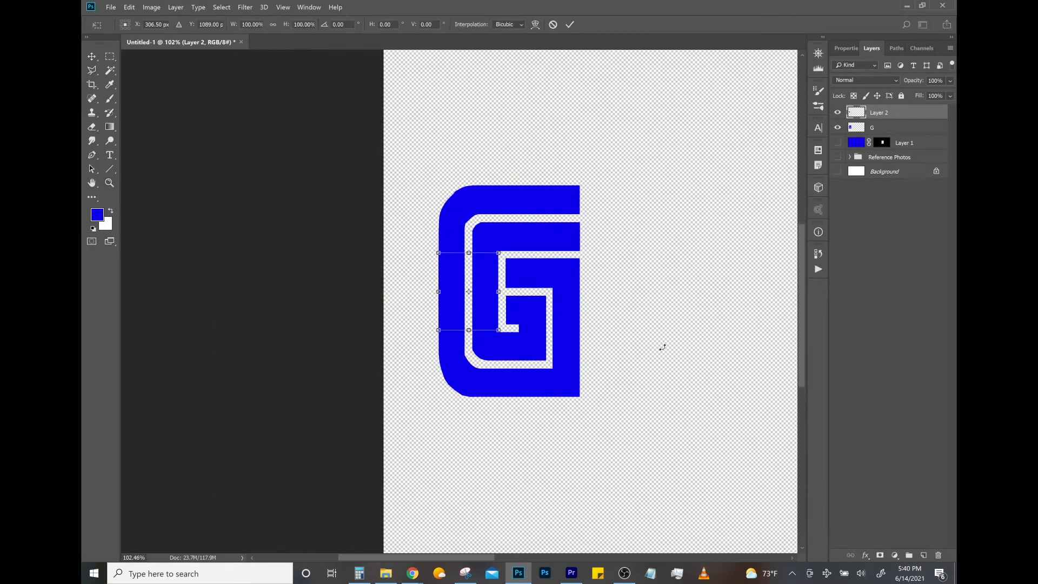
drag(488, 320, 648, 399)
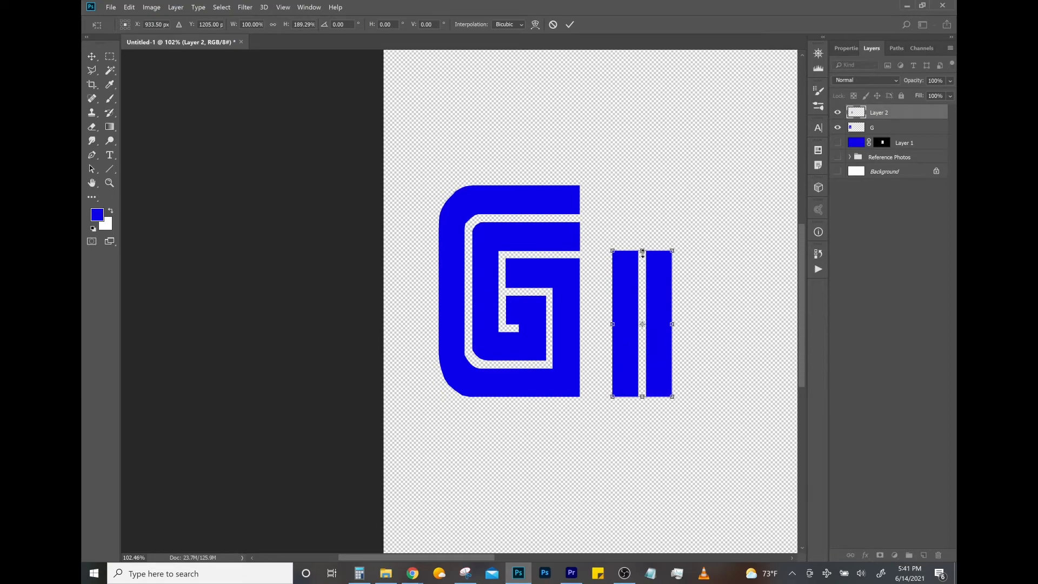
drag(642, 253, 643, 186)
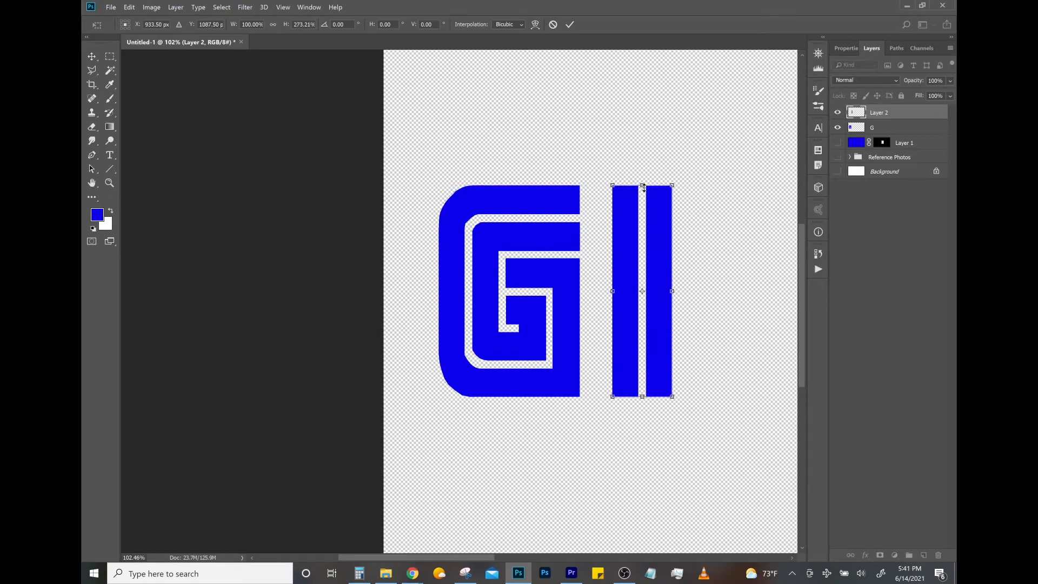
key(Return)
- Show the Reference Photos group and shift it left until the reference S lies beneath the G, exposing the original letter spacing
drag(660, 314, 601, 323)
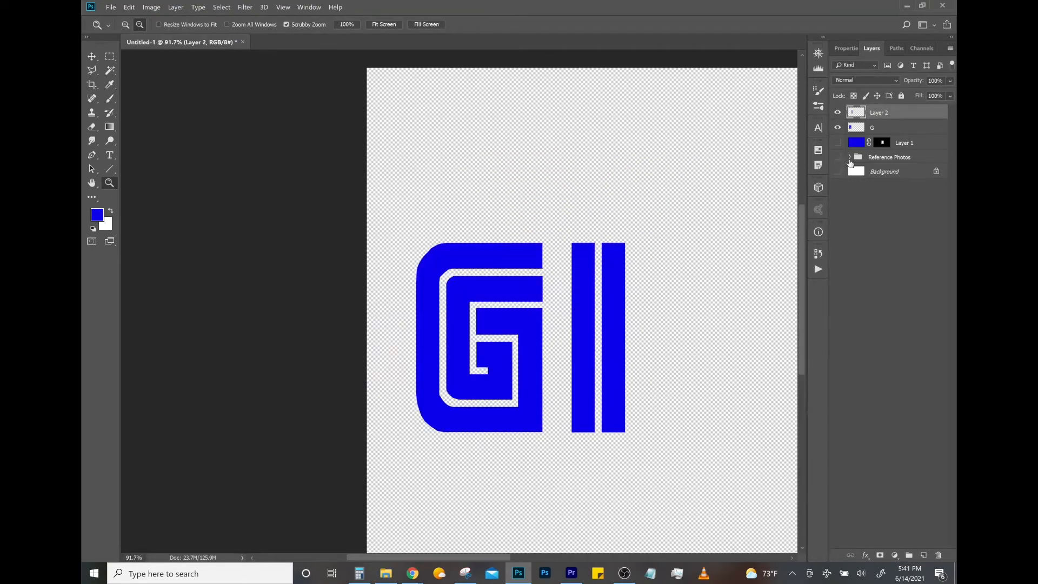
click(850, 156)
click(850, 157)
click(838, 157)
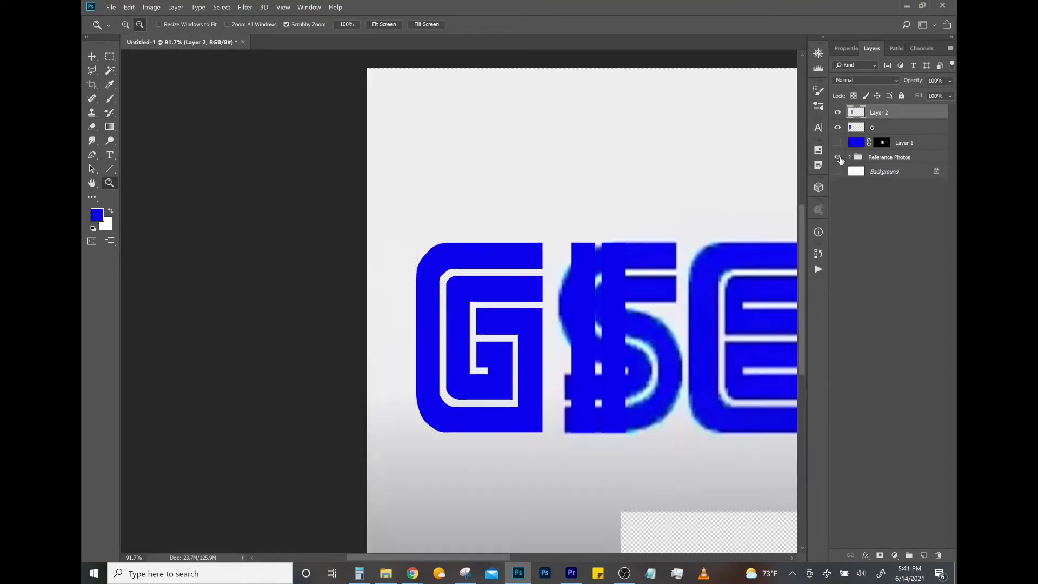
click(887, 160)
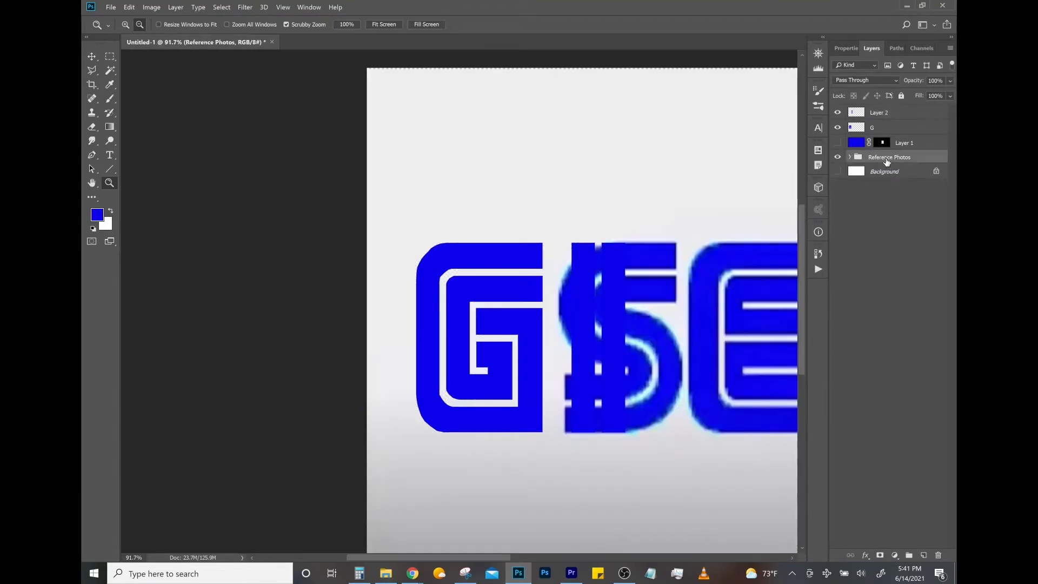
key(ctrl+t)
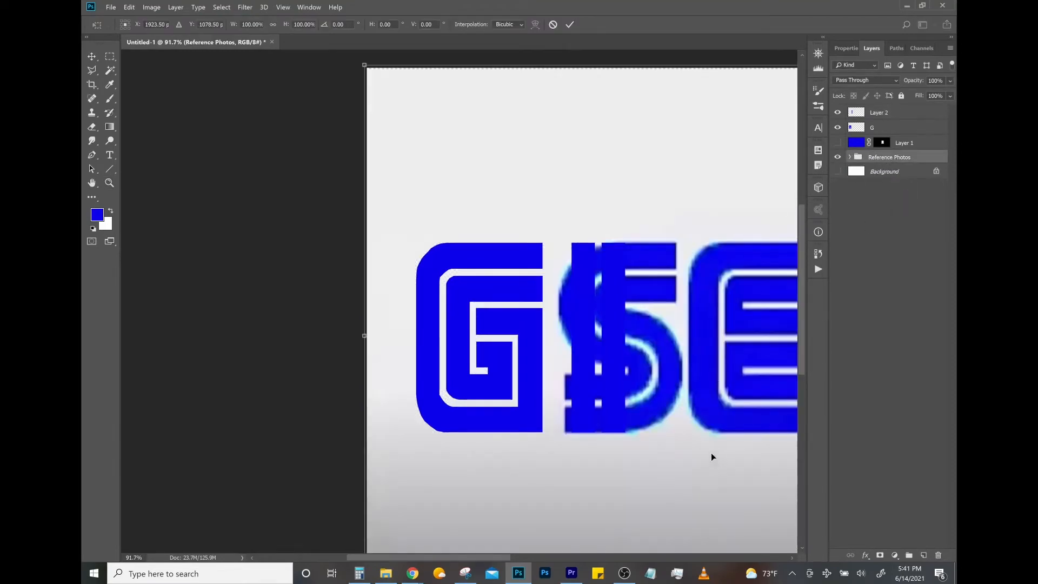
drag(712, 457, 557, 425)
drag(541, 353, 609, 354)
drag(565, 429, 540, 429)
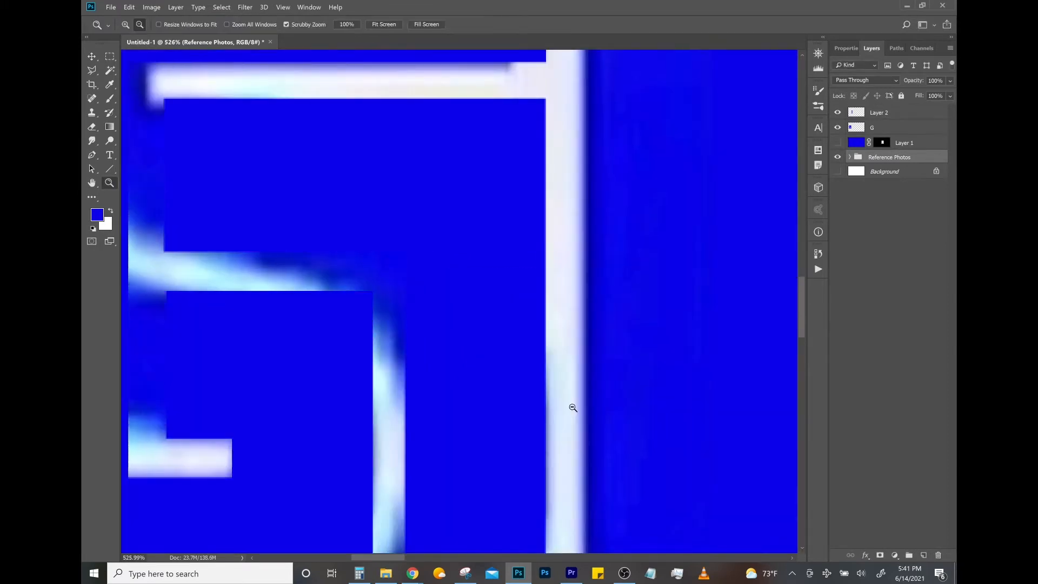
- Move the double-bar layer left toward the G to match the letter gap in the reference
click(893, 119)
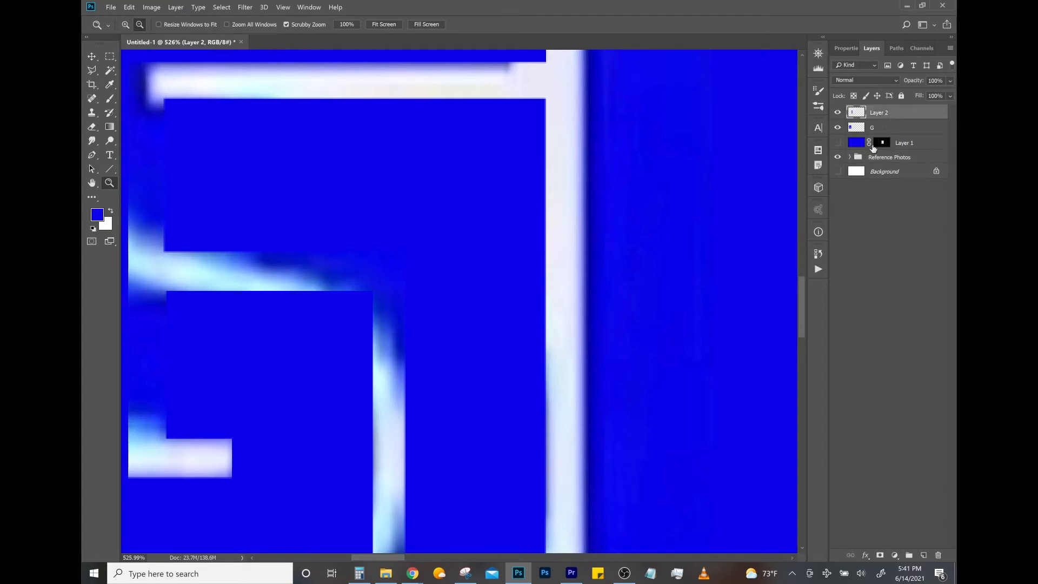
key(ctrl+t)
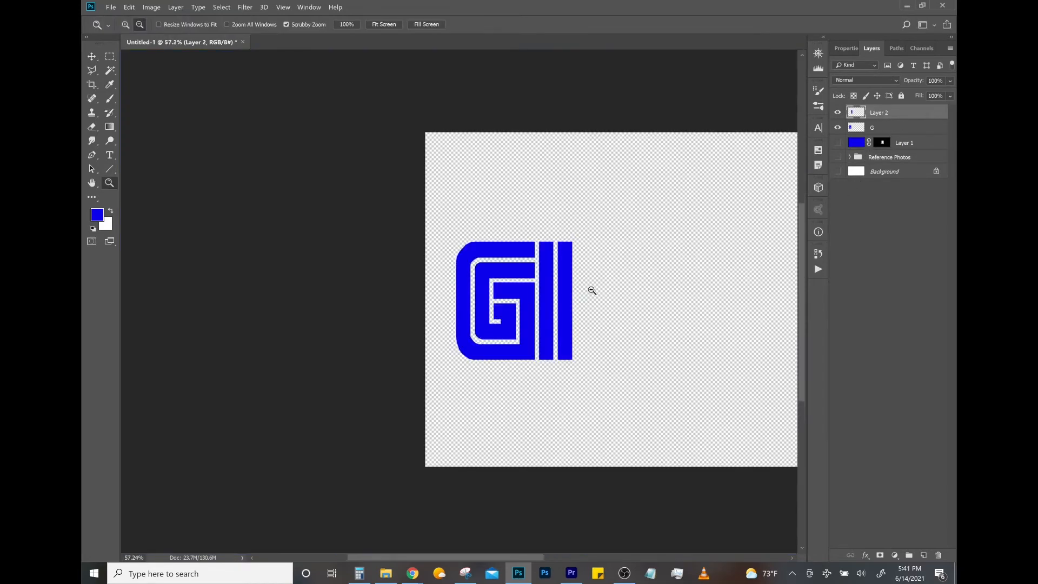
drag(592, 290, 484, 278)
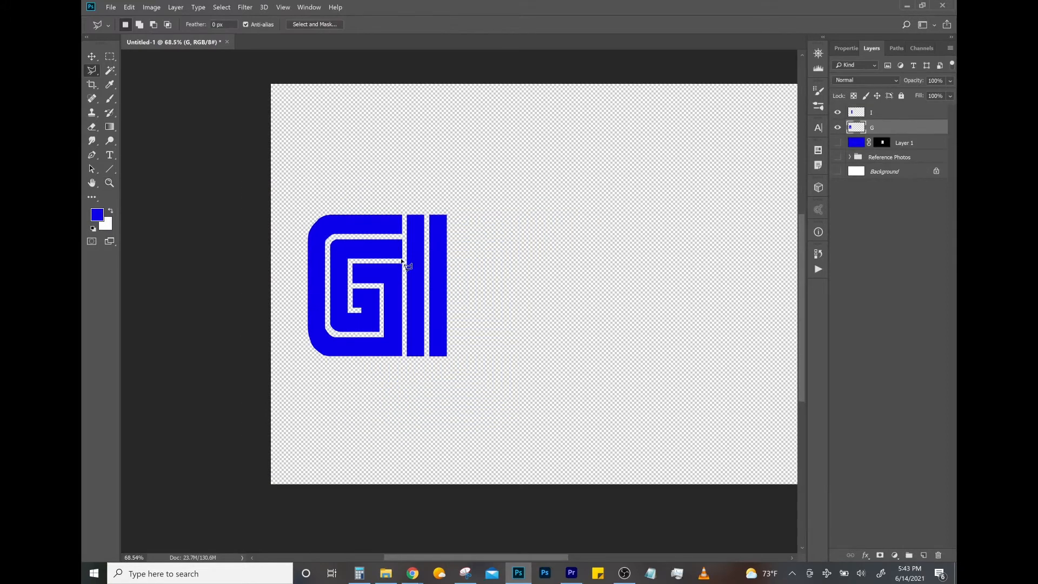
- Select the upper-left part of the G, including its top arms, with the Polygonal Lasso and copy it to a new layer
click(350, 263)
click(350, 311)
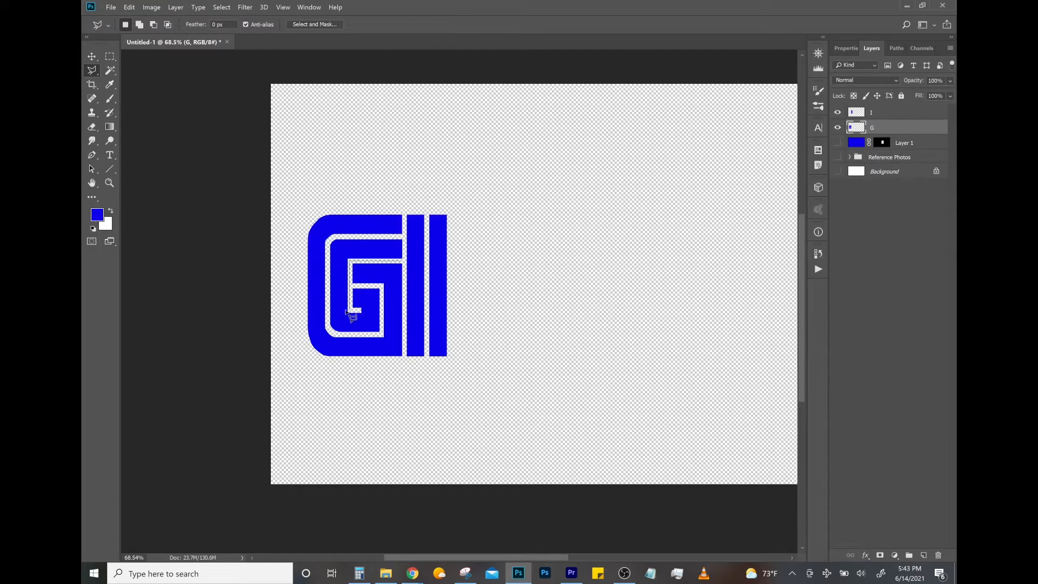
click(301, 311)
click(303, 203)
click(403, 203)
double_click(404, 260)
key(ctrl+j)
- Place the layer copied from the G at the top of the layer stack and rename it L
drag(897, 130, 887, 112)
double_click(879, 112)
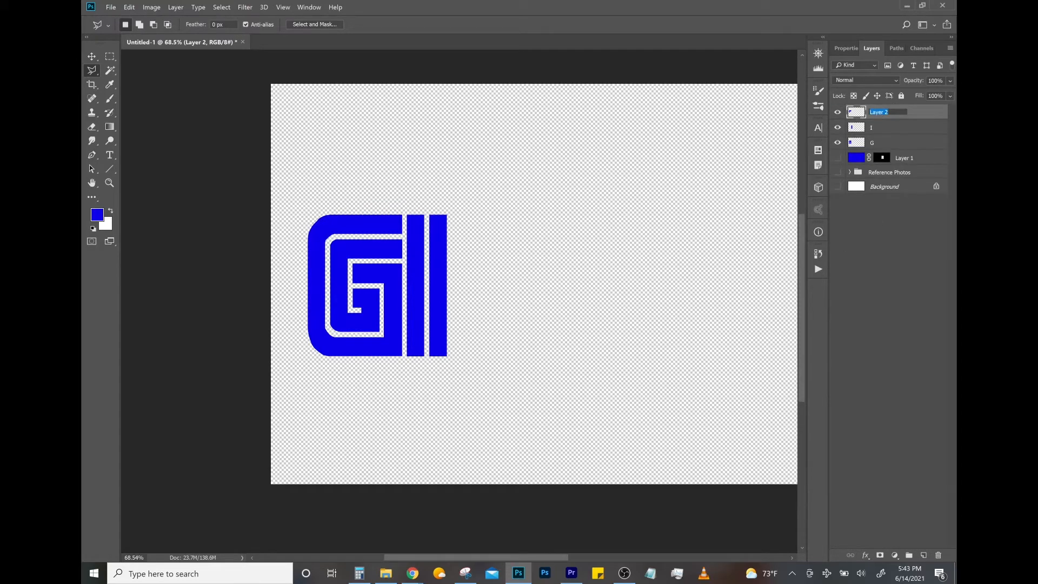
text(L)
key(Return)
- Flip the L piece vertically and position it just after the I, with its base aligned to the other letters
key(ctrl+t)
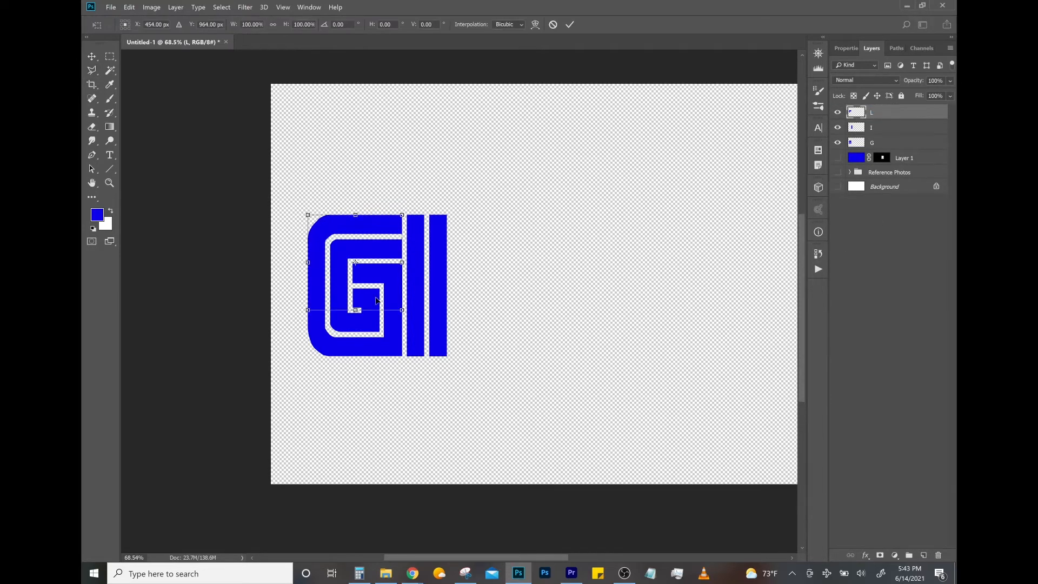
drag(377, 301, 533, 302)
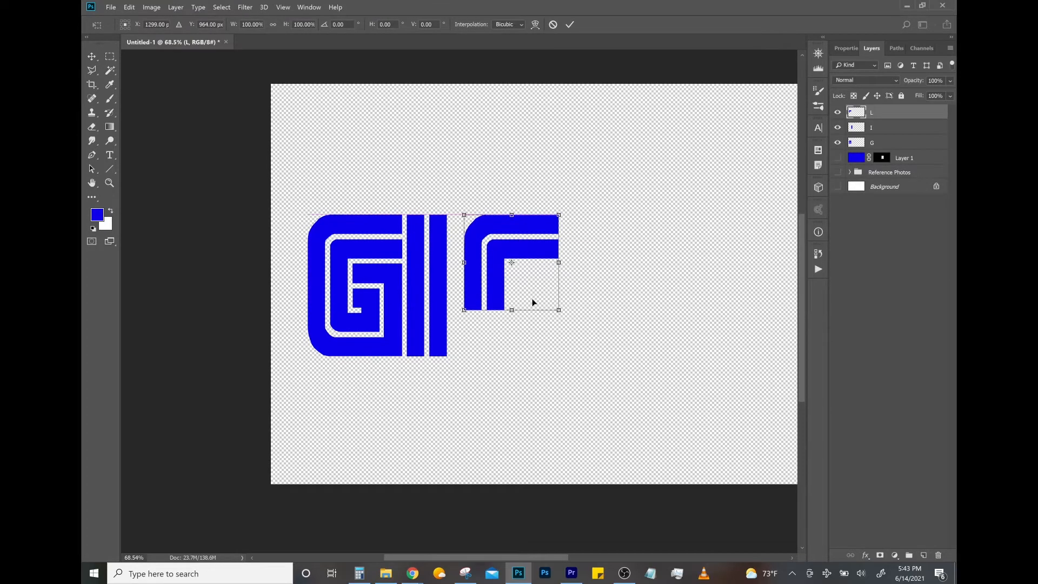
right_click(534, 287)
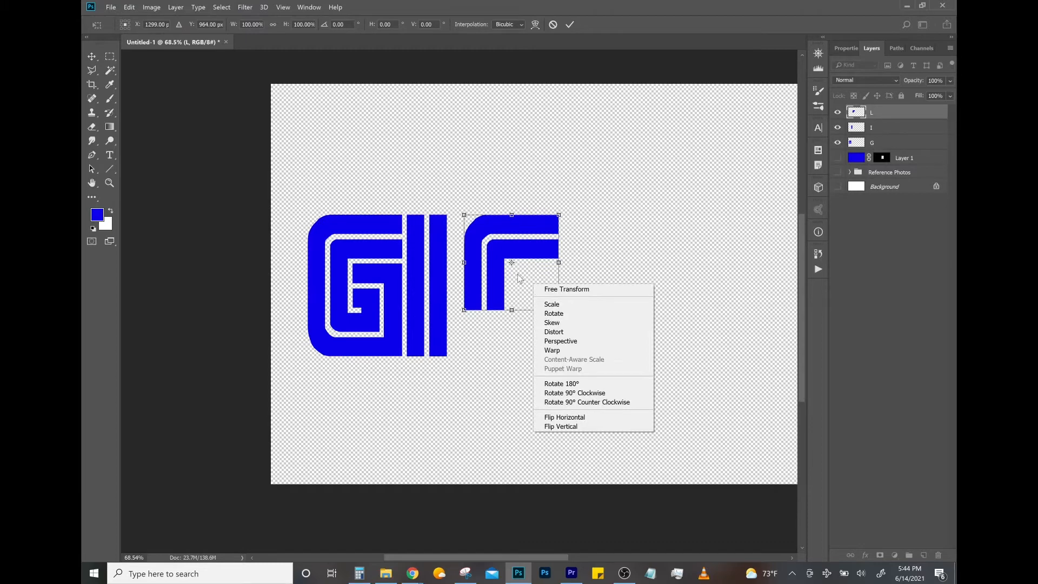
click(585, 428)
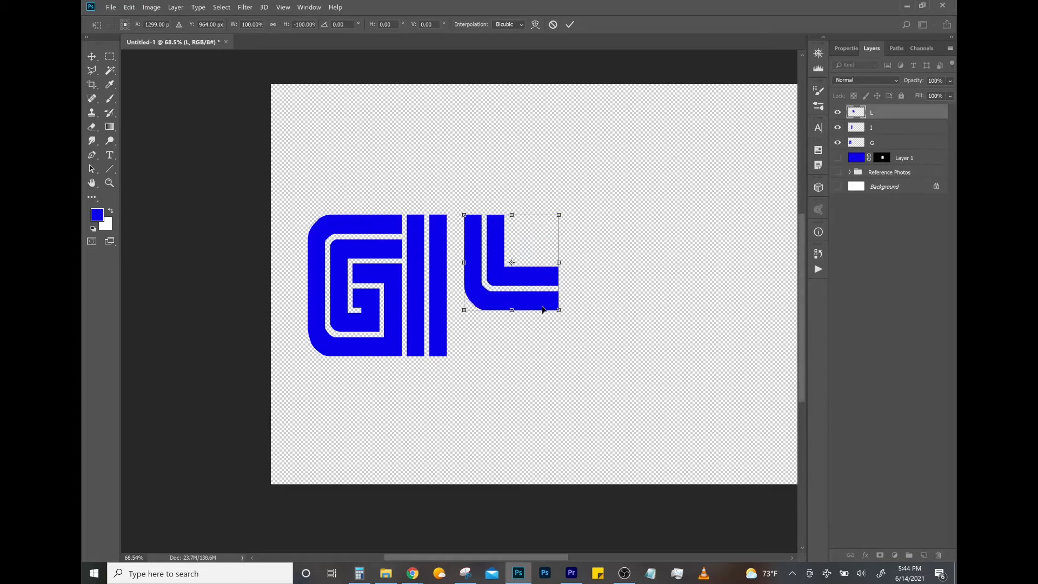
drag(542, 308, 525, 331)
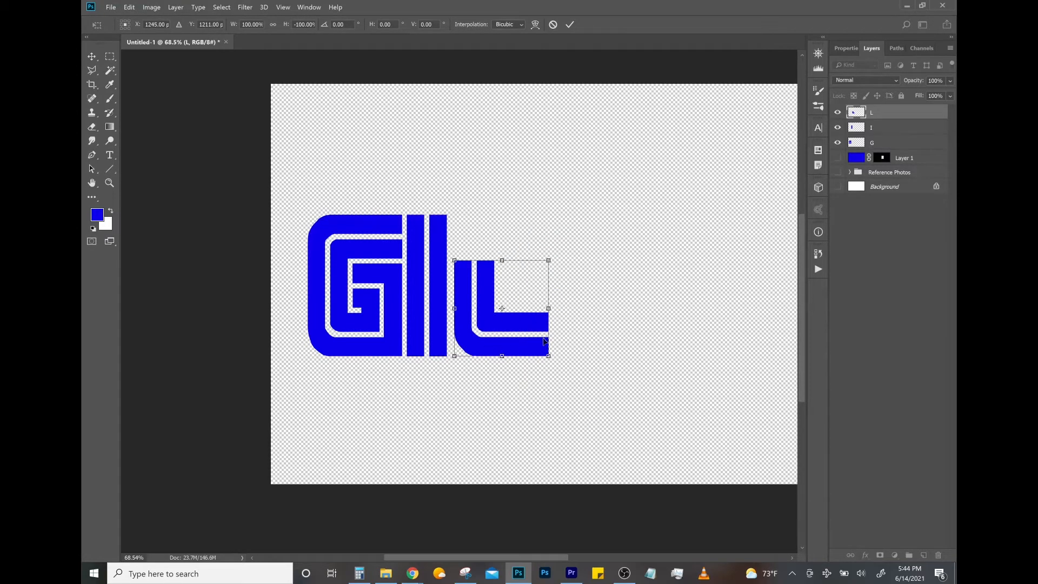
mouse_move(532, 334)
mouse_down()
mouse_move(469, 378)
mouse_move(392, 308)
mouse_move(385, 180)
mouse_move(534, 324)
mouse_up()
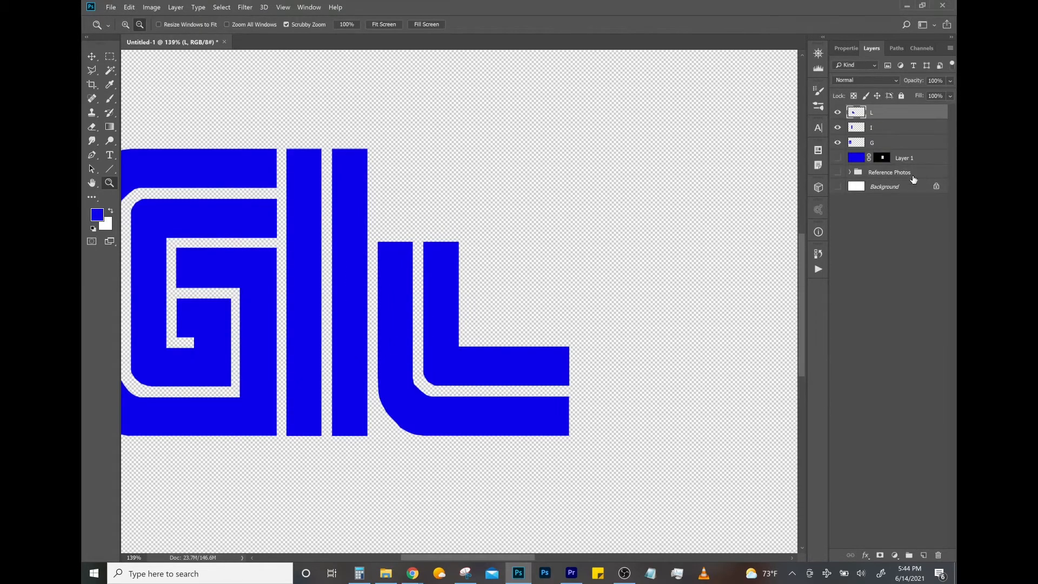
- Duplicate the I layer and move the copy up onto the L's vertical bars to extend the stem
click(872, 133)
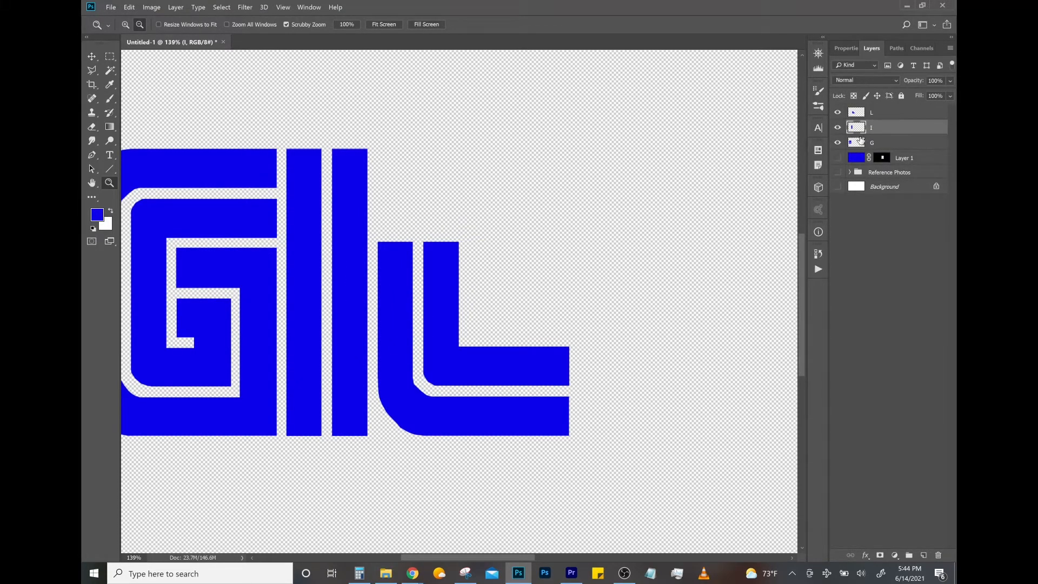
key(ctrl+j)
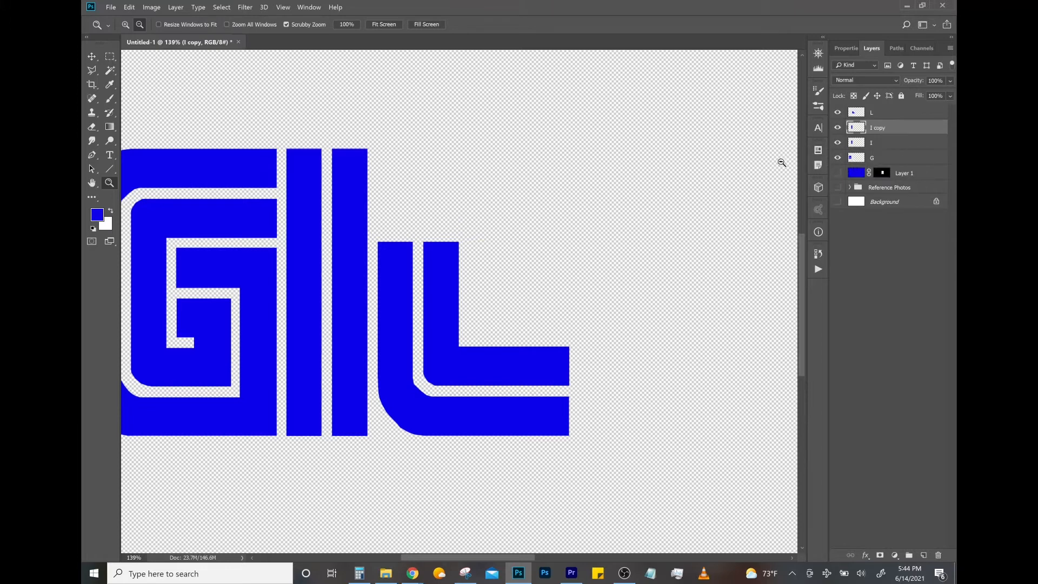
key(ctrl+t)
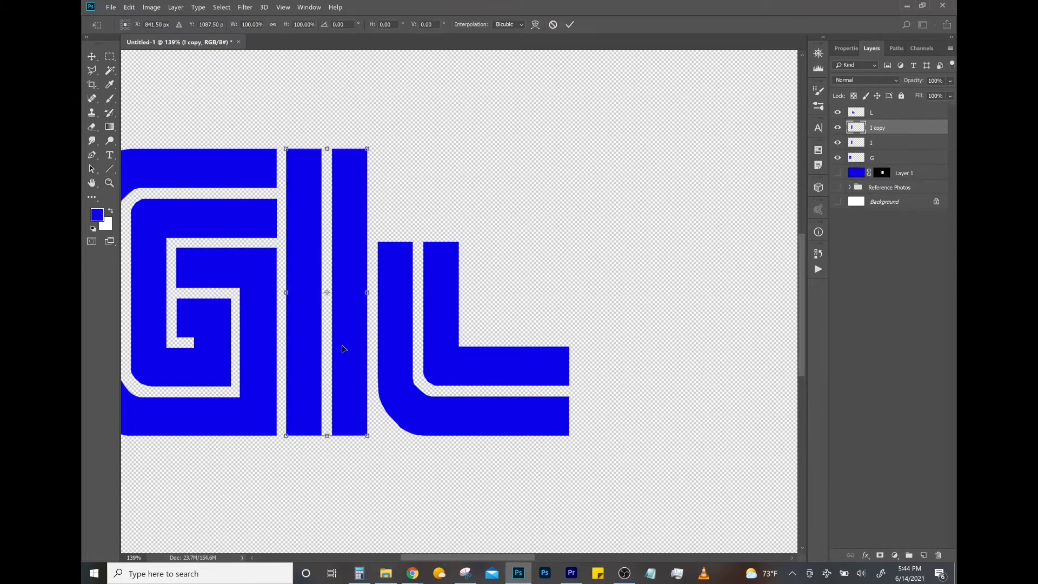
drag(347, 348, 435, 253)
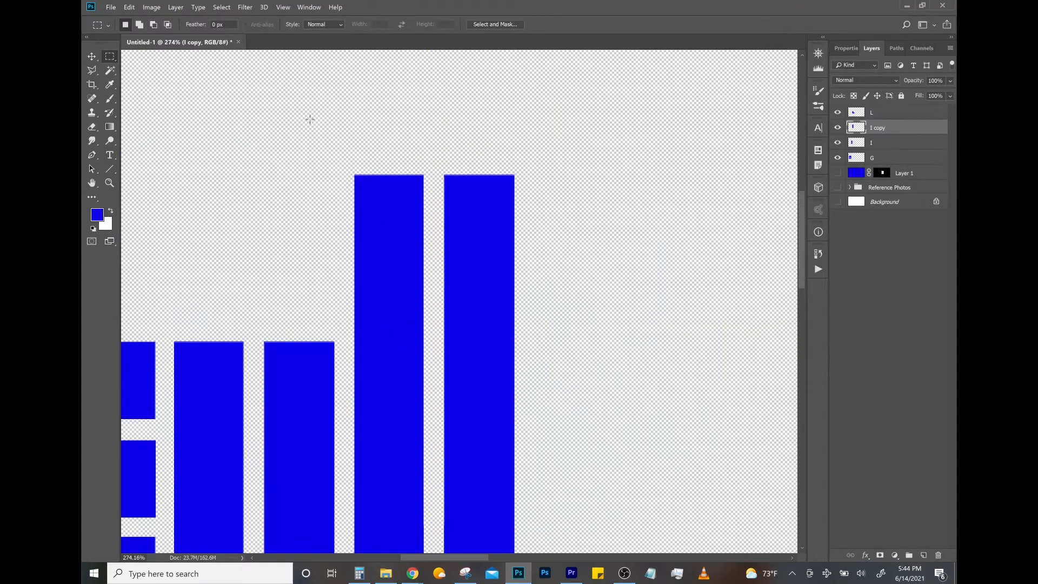
- Delete the part of the I copy that extends above the tops of the other letters
drag(295, 111, 524, 341)
key(Delete)
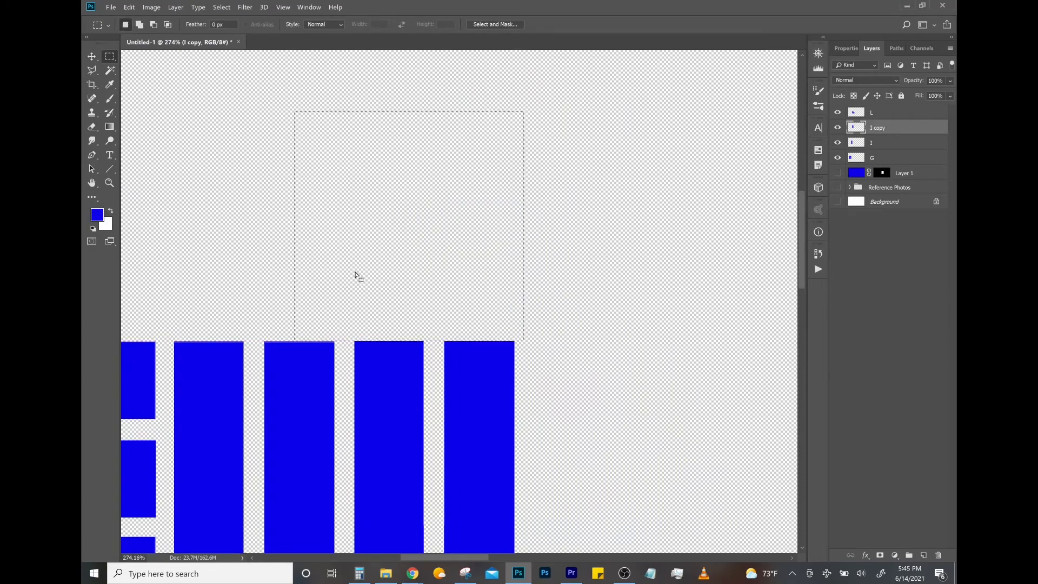
key(z)
drag(406, 292, 361, 293)
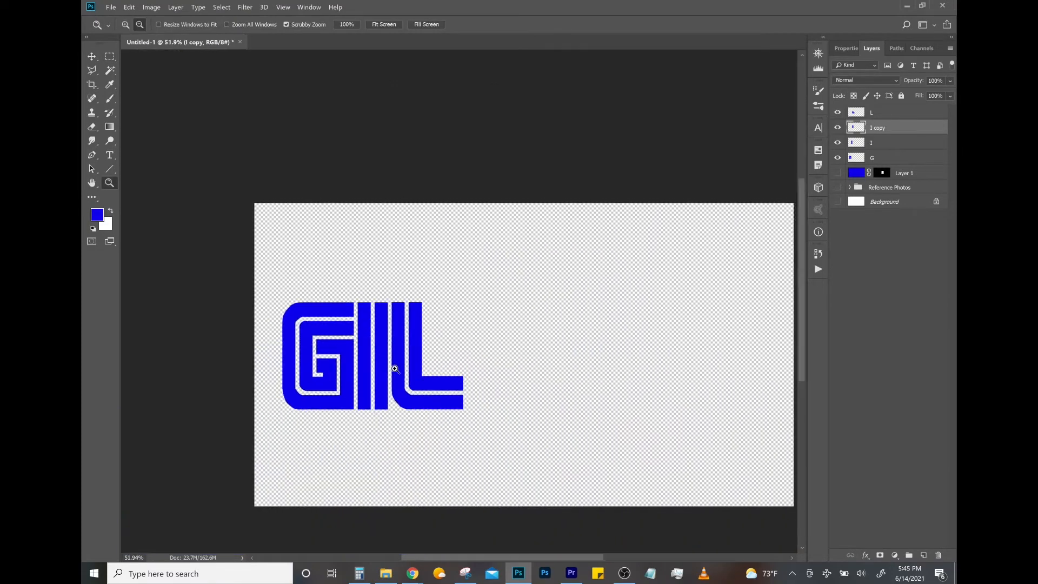
drag(394, 366, 422, 312)
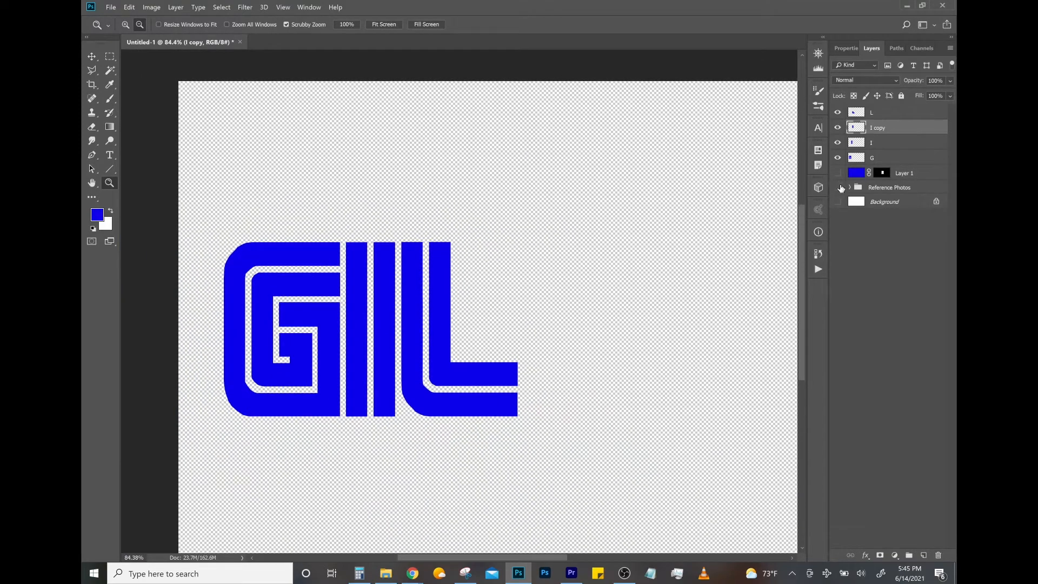
- Show the Reference Photos group and shift it right until the reference E lies beneath the L
click(839, 186)
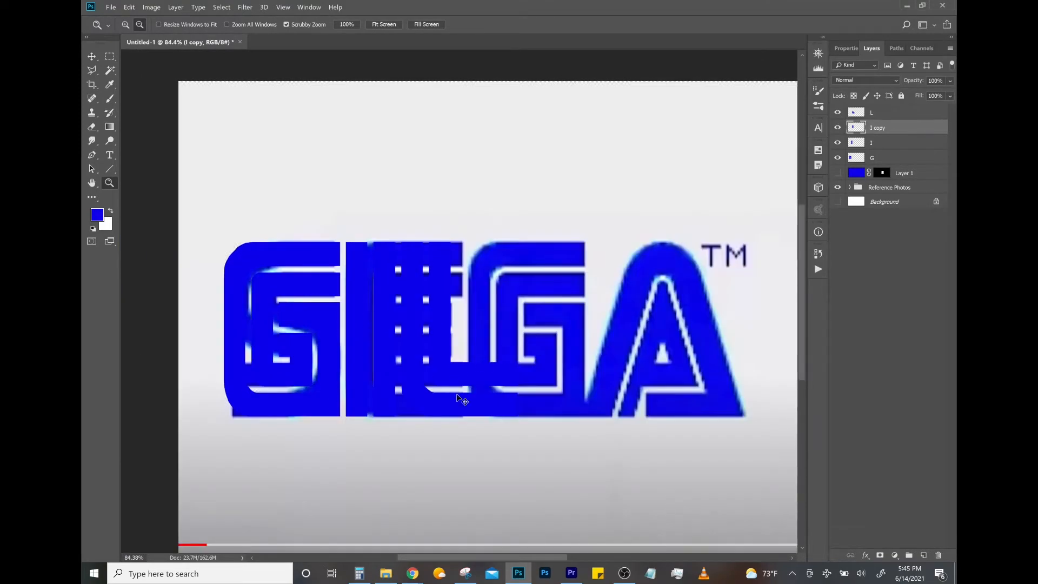
key(ctrl+t)
key(Escape)
click(913, 188)
key(ctrl+t)
drag(401, 460, 456, 463)
key(Return)
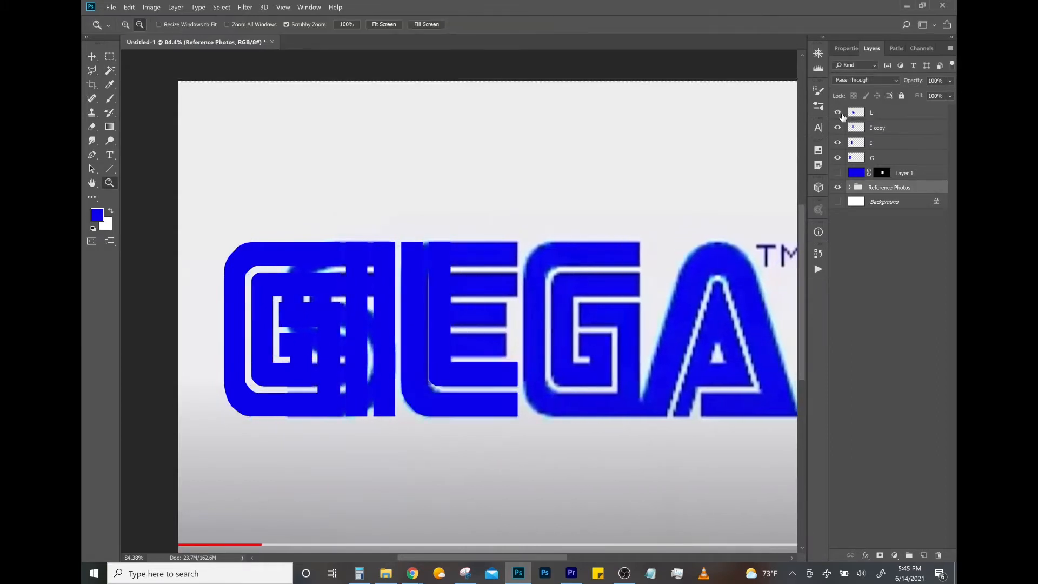
- Hide the L and I copy layers to examine the reference E, and select the I copy layer
click(838, 112)
click(839, 128)
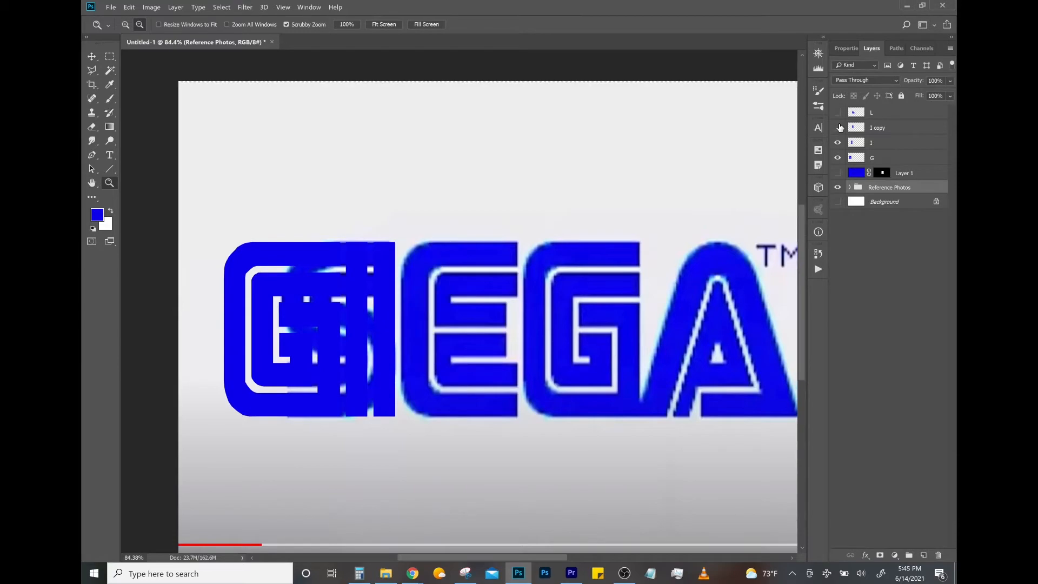
click(876, 128)
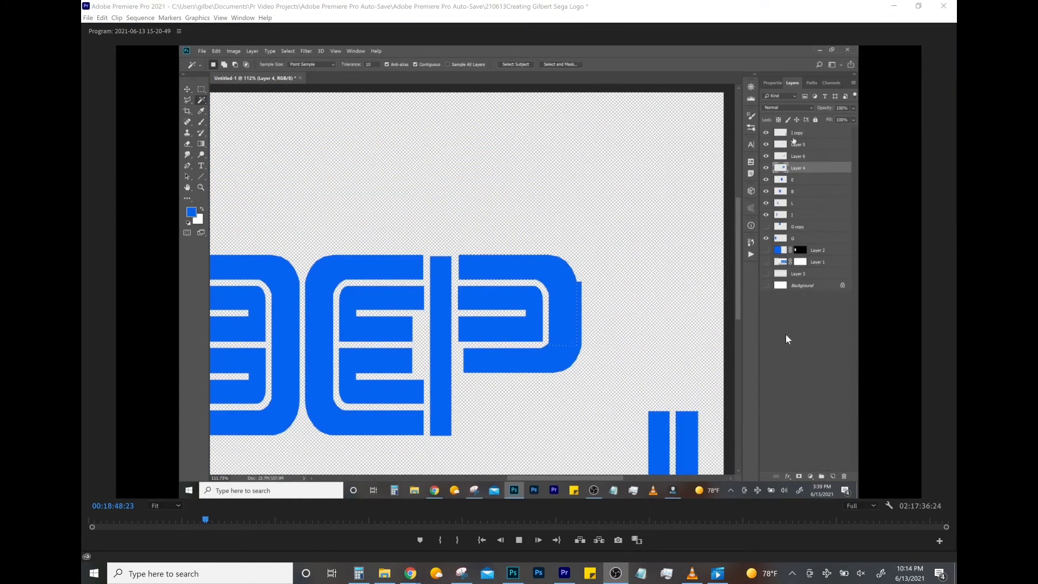
click(519, 540)
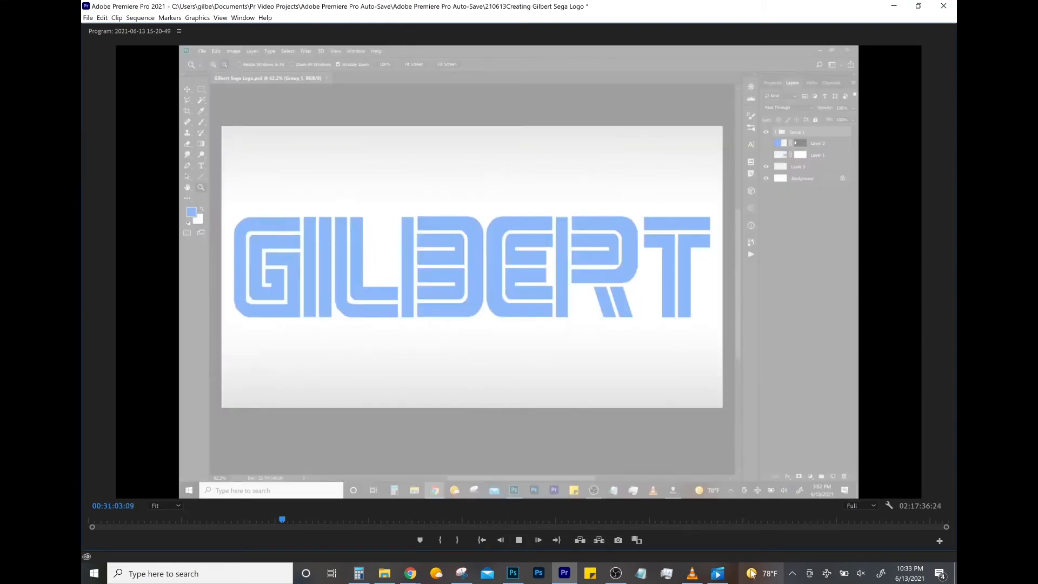
mouse_move(695, 577)
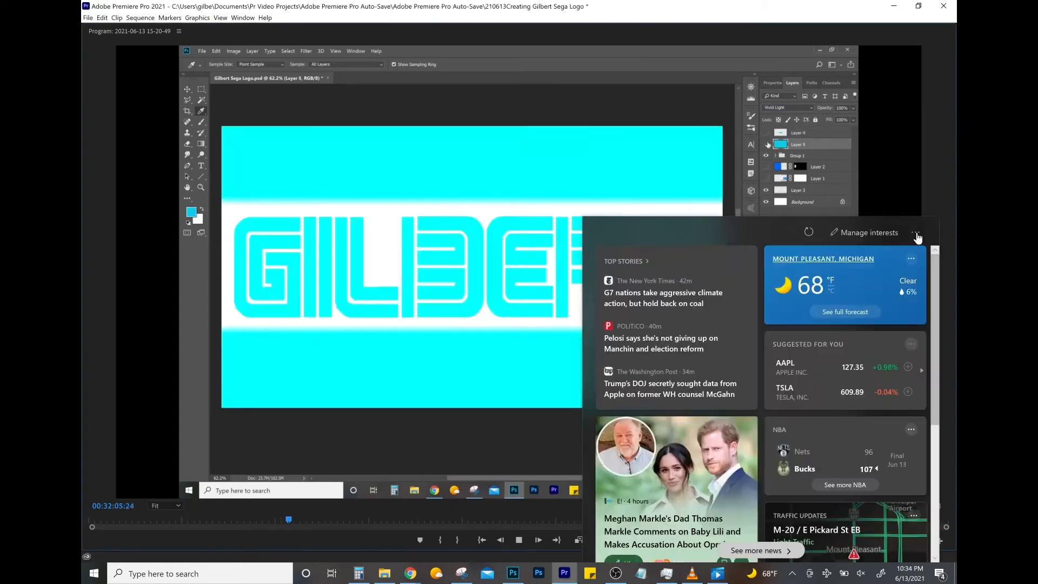
click(917, 235)
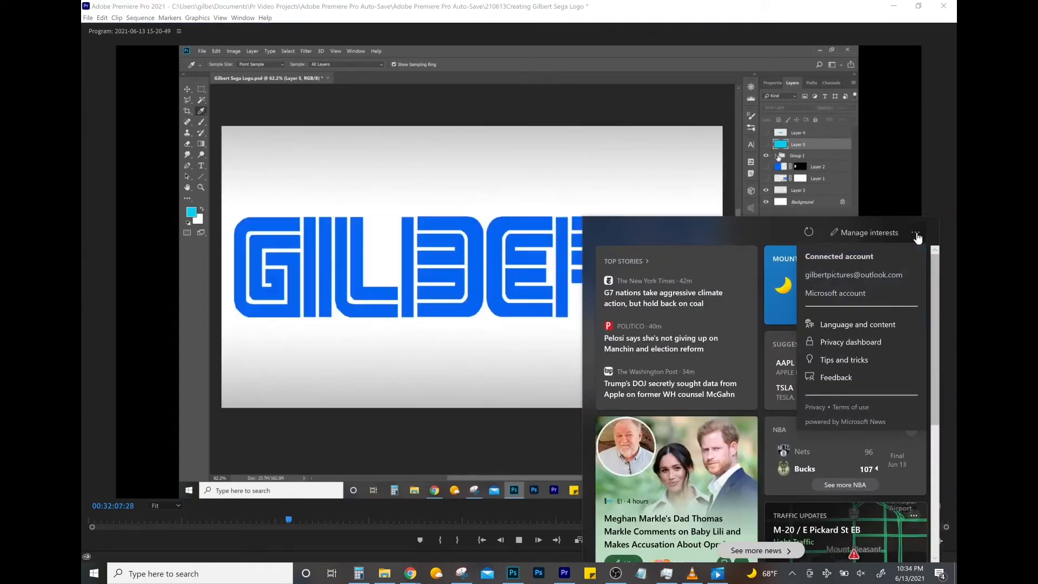
click(927, 194)
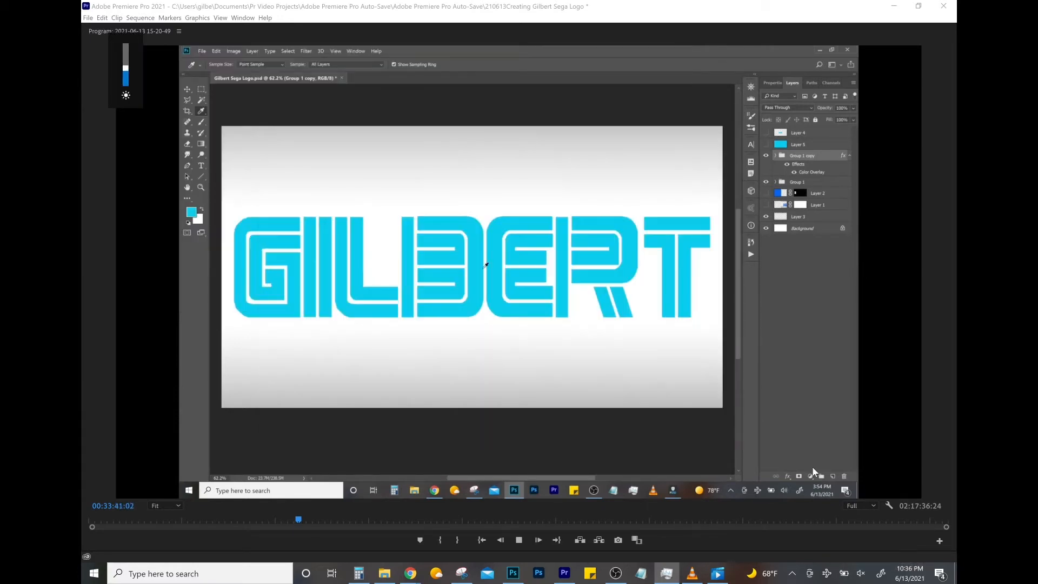
key(XF86MonBrightnessDown)
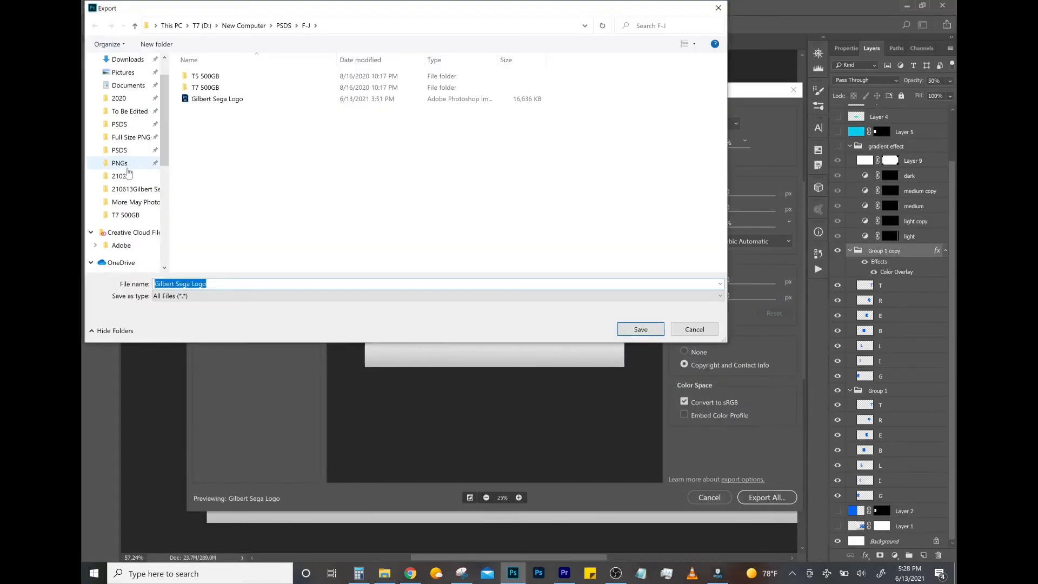
click(128, 174)
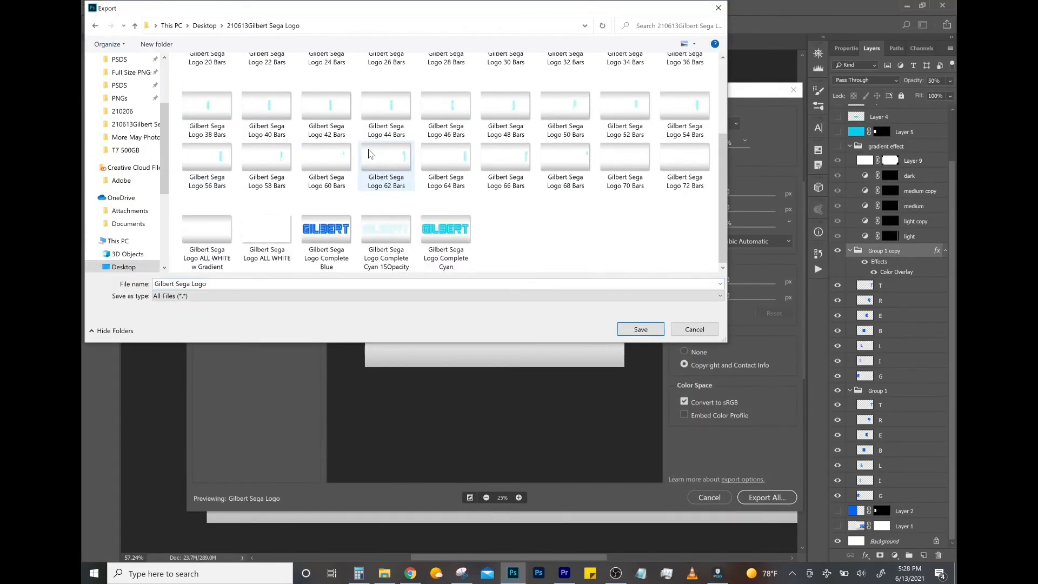
click(326, 232)
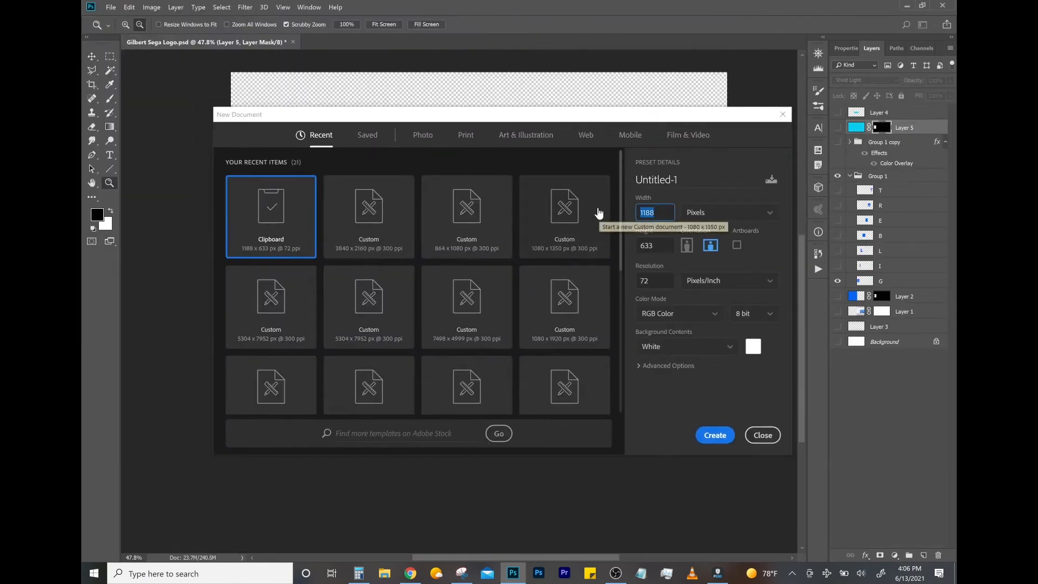
- Create a new document 55 pixels wide and 2160 pixels high at a resolution of 300 pixels/inch
text(55)
key(Tab)
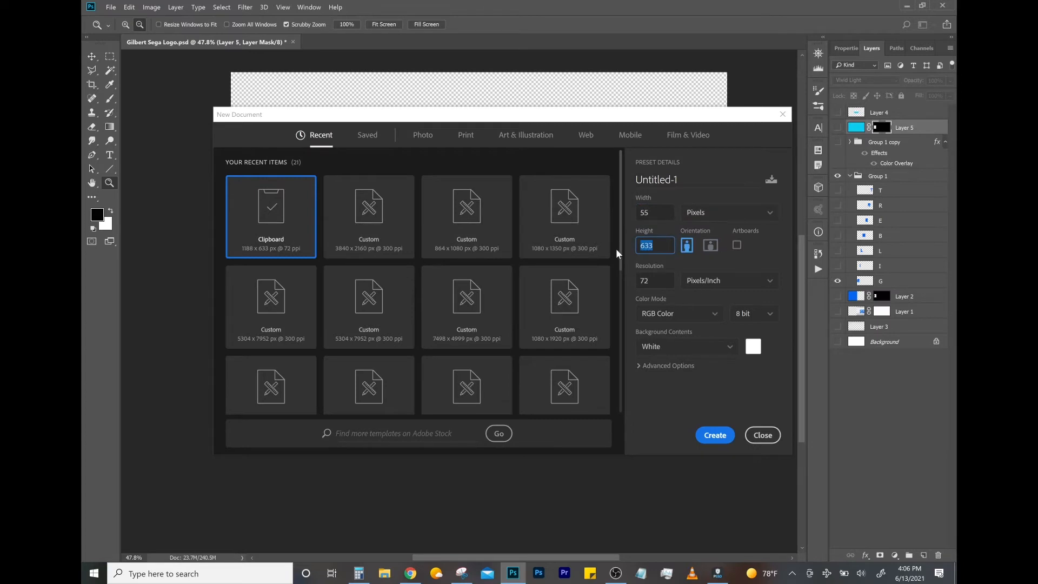
text(2160)
key(Tab)
text(300)
click(727, 436)
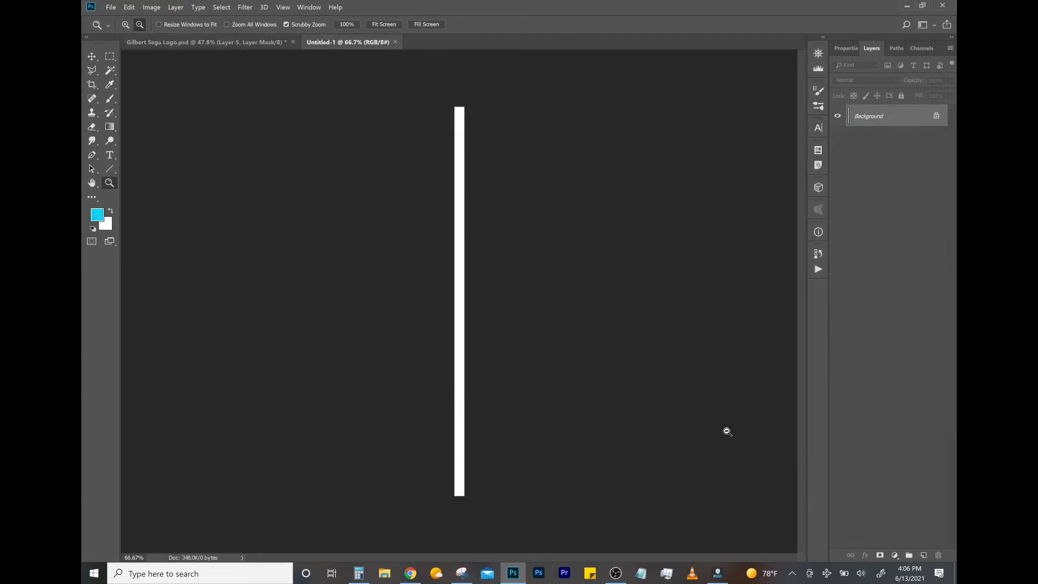
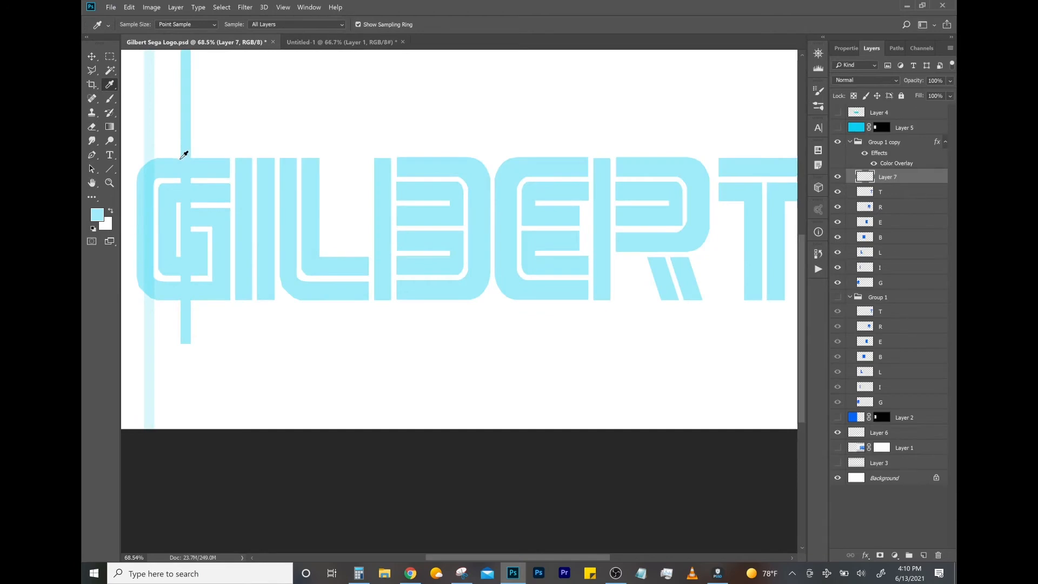
- Move the second light-blue bar flush against the right edge of the palest bar over the G
key(ctrl+t)
drag(187, 350, 165, 376)
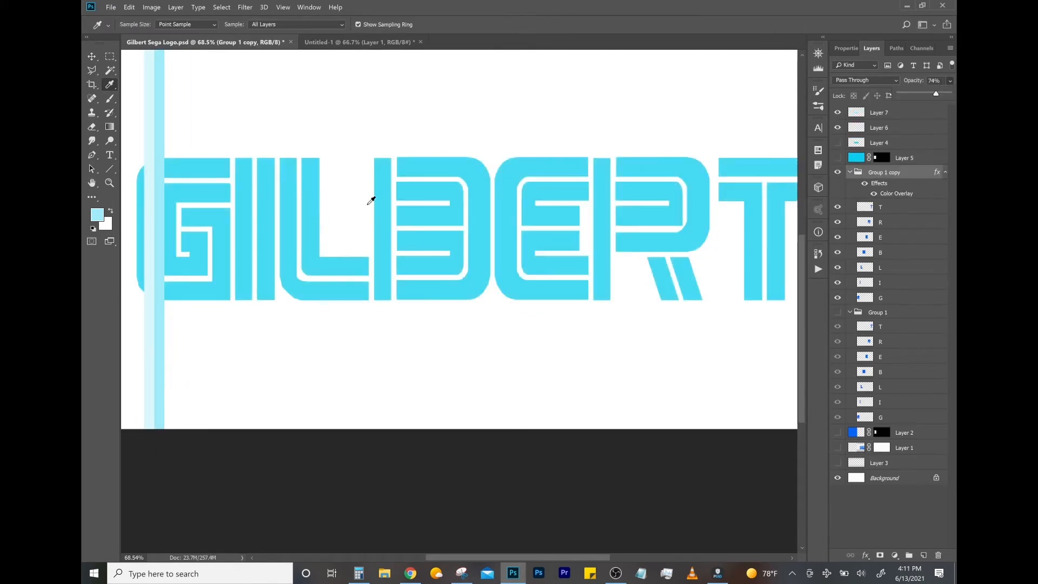
- Bring a third bar in the lettering's sampled cyan over from Untitled-1 and place it against the right edge of the second bar
click(223, 167)
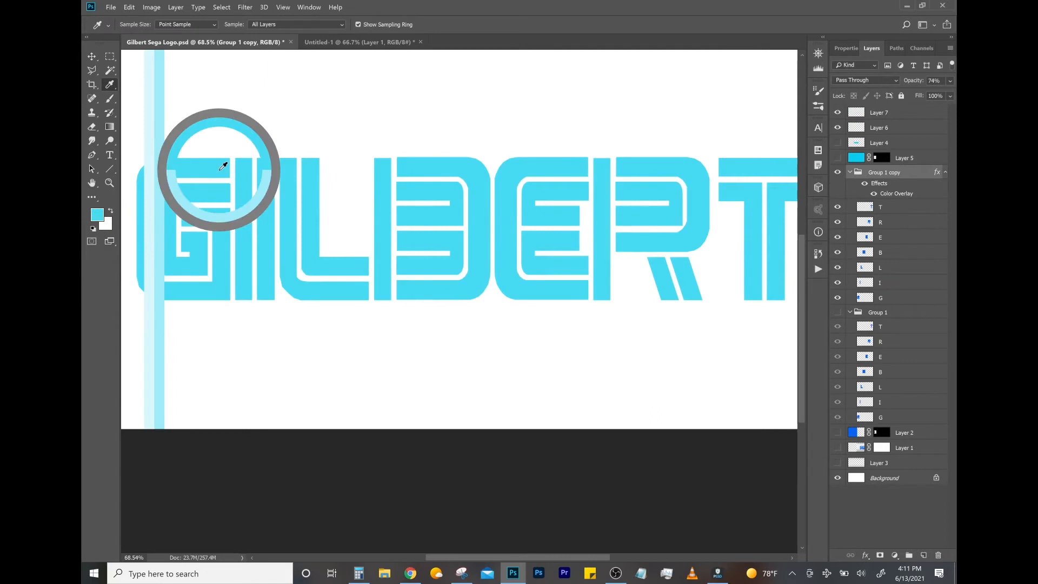
click(364, 43)
drag(881, 118, 208, 180)
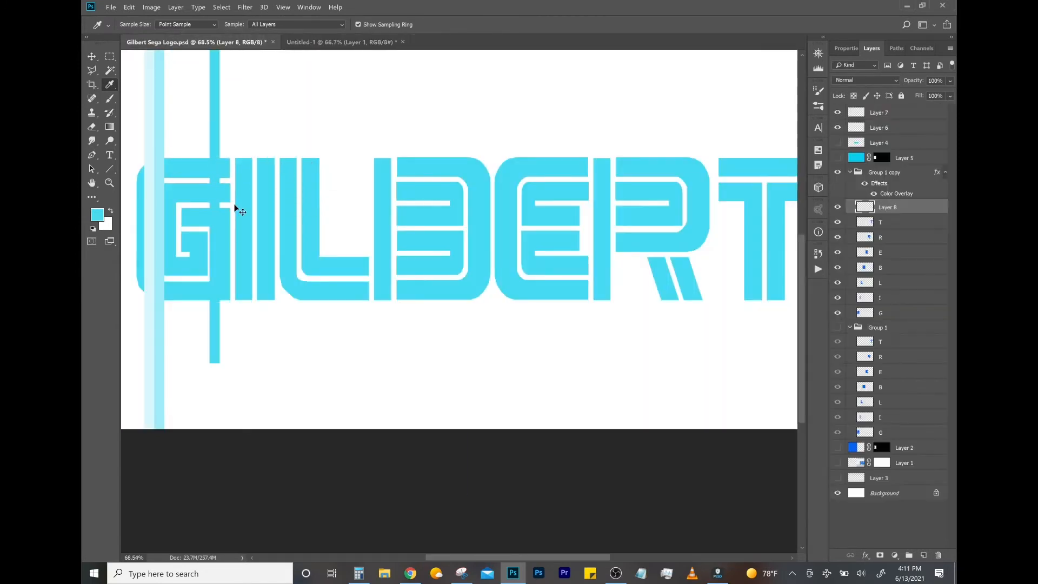
key(ctrl+t)
drag(213, 258, 171, 328)
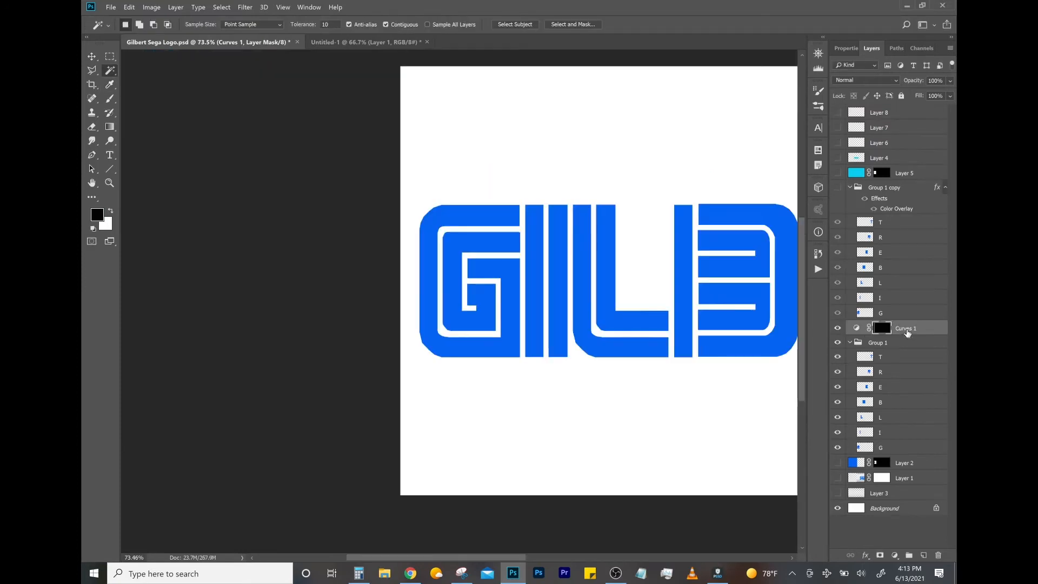
- Adjust the Curves 1 and Curves 2 adjustments by raising their upper tones to lighten the vertical strips of the G
double_click(856, 330)
drag(899, 148, 907, 125)
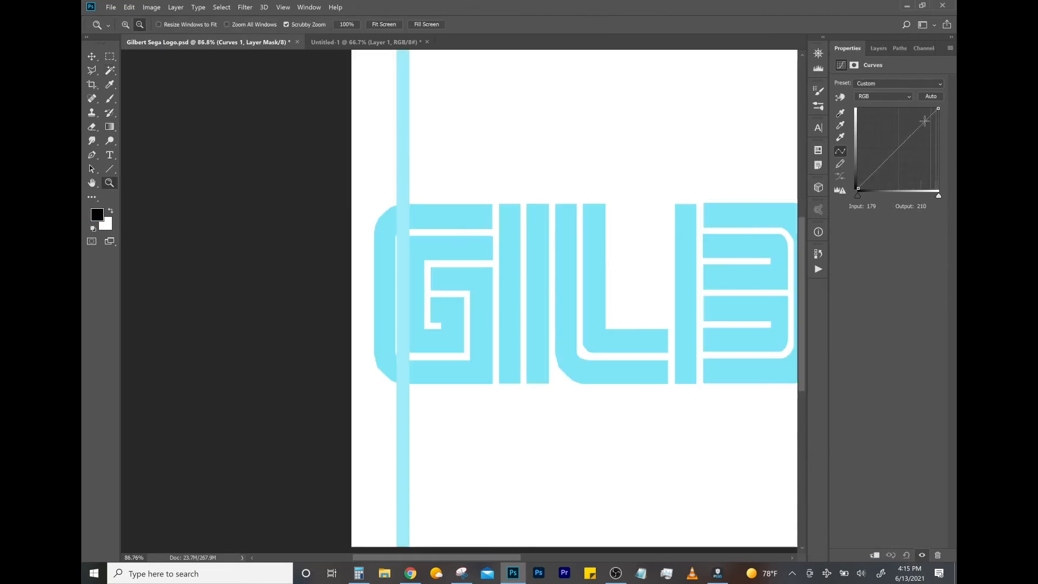
click(929, 117)
drag(929, 117, 924, 112)
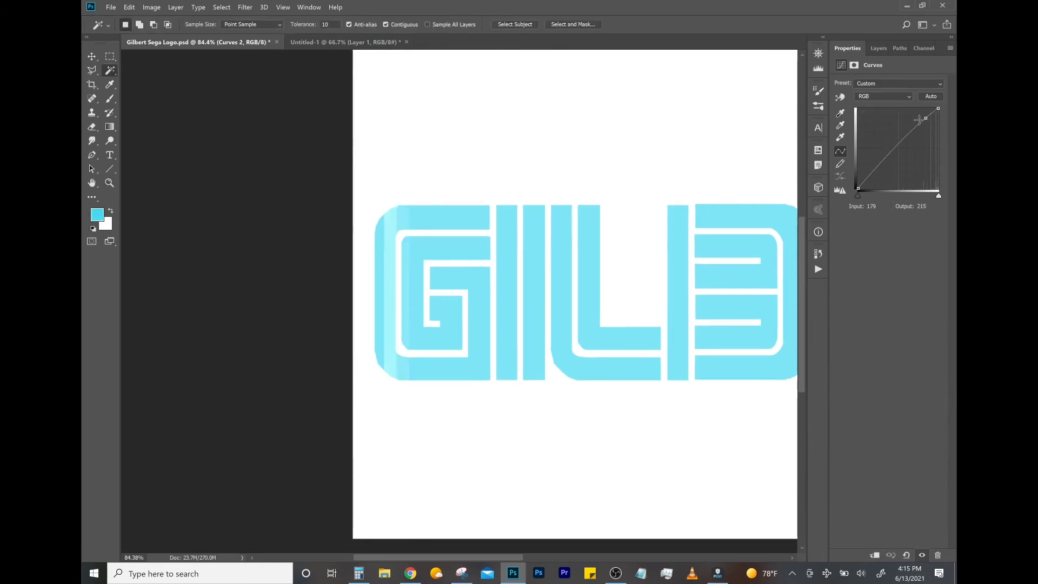
drag(920, 119, 912, 133)
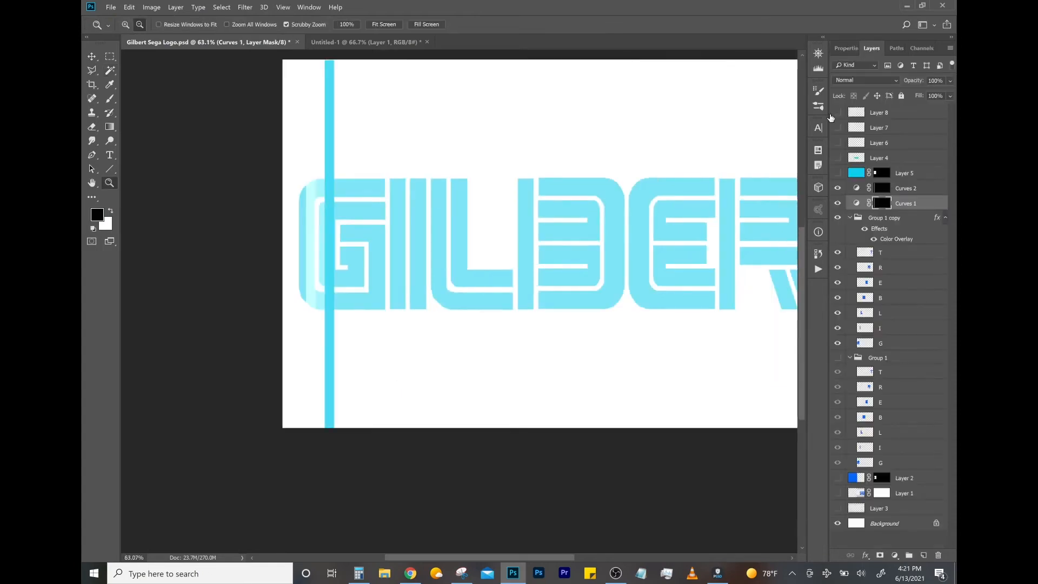
- Show Layer 8 with the darkest bar and activate it for a Magic Wand selection
click(836, 113)
click(883, 115)
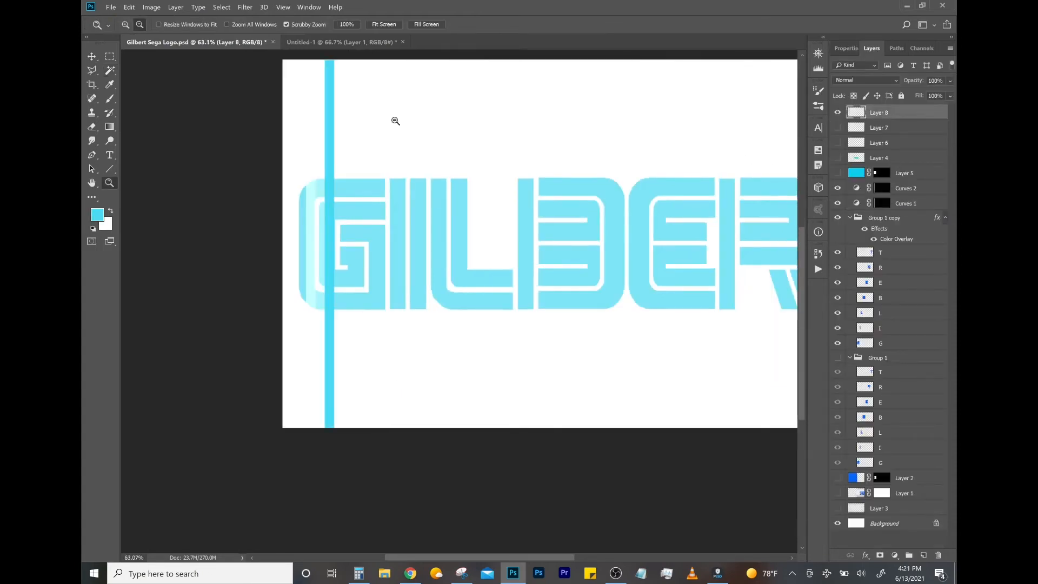
click(109, 71)
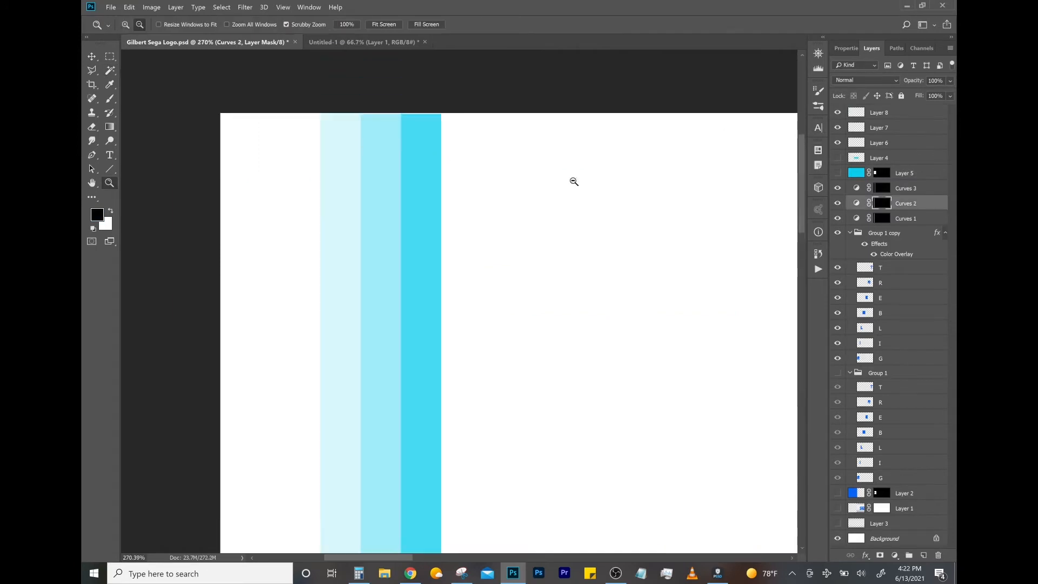
- Move the Layer 7 bar against the right side of the darkest bar, and the Layer 6 bar against the right side of Layer 7
click(879, 128)
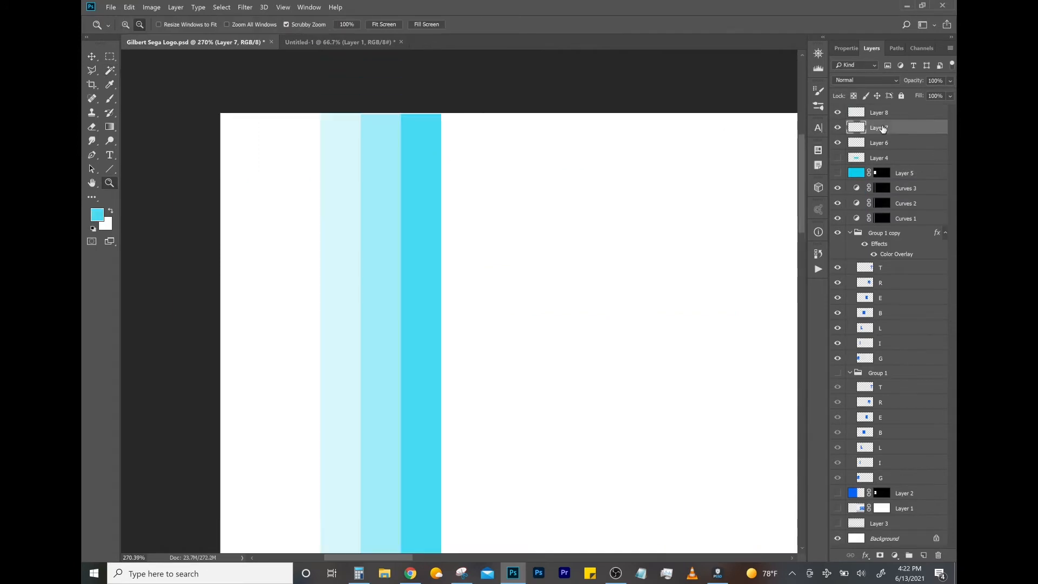
key(ctrl+t)
drag(408, 308, 475, 312)
key(Return)
click(864, 144)
key(ctrl+t)
drag(352, 310, 511, 299)
key(Return)
drag(566, 195, 552, 197)
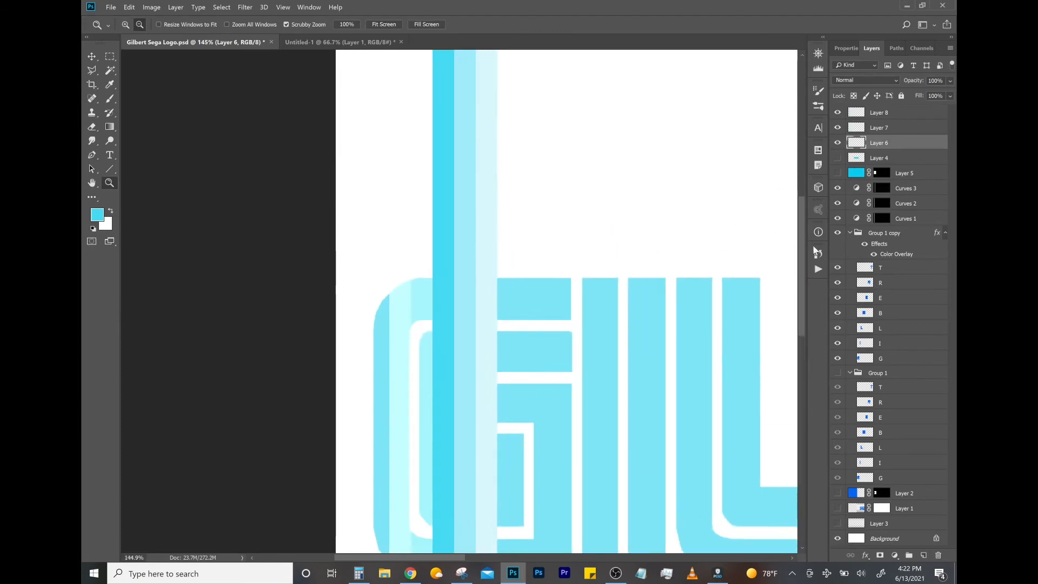
- Rename the Curves 1, 2 and 3 adjustment layers as light, medium and dark
double_click(900, 219)
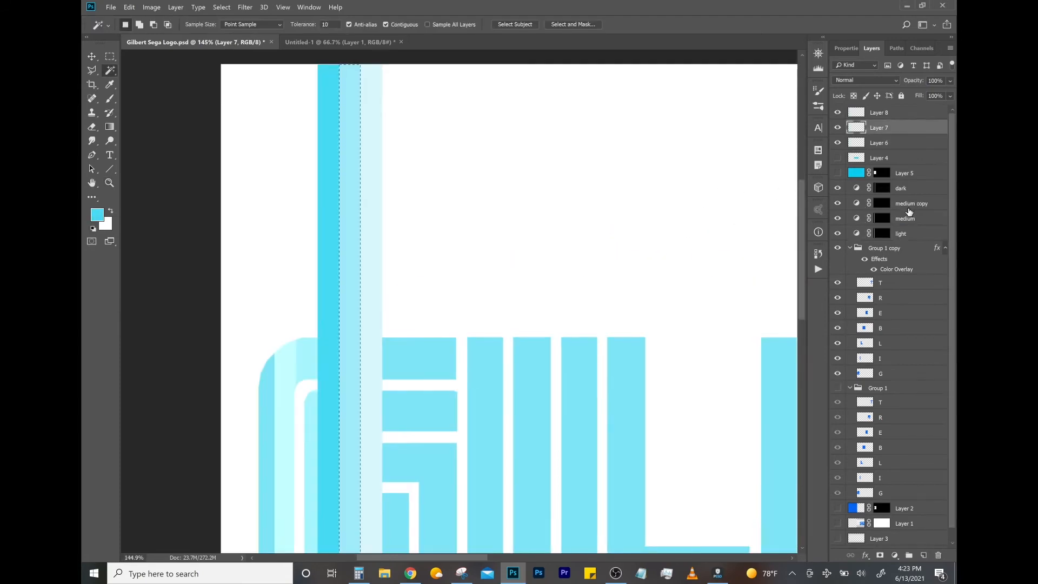
click(904, 208)
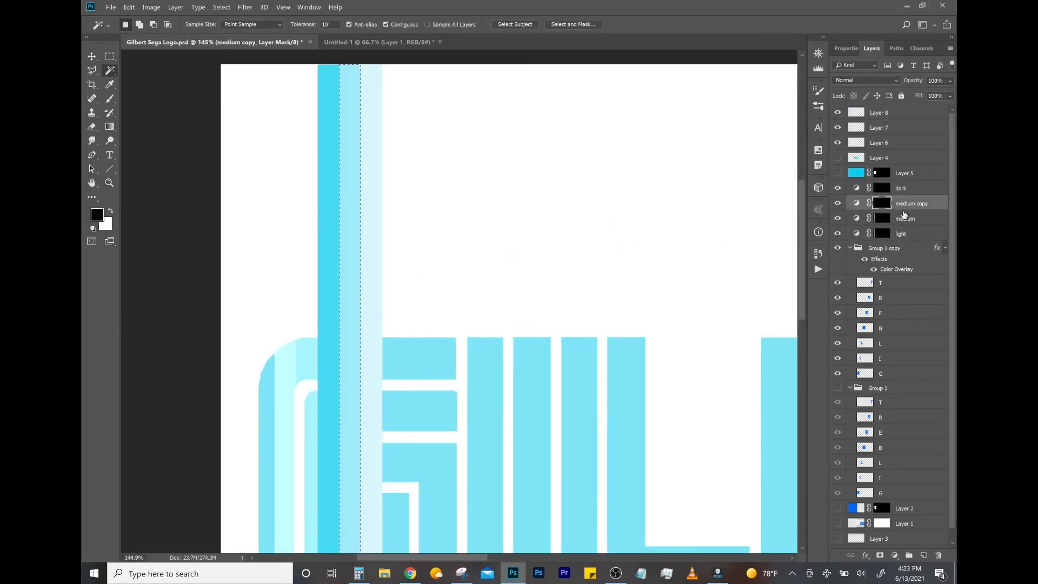
- Apply the medium copy adjustment within the selected strip of the G and hide the coloured bar layers
alt+click(839, 204)
alt+click(838, 204)
key(Delete)
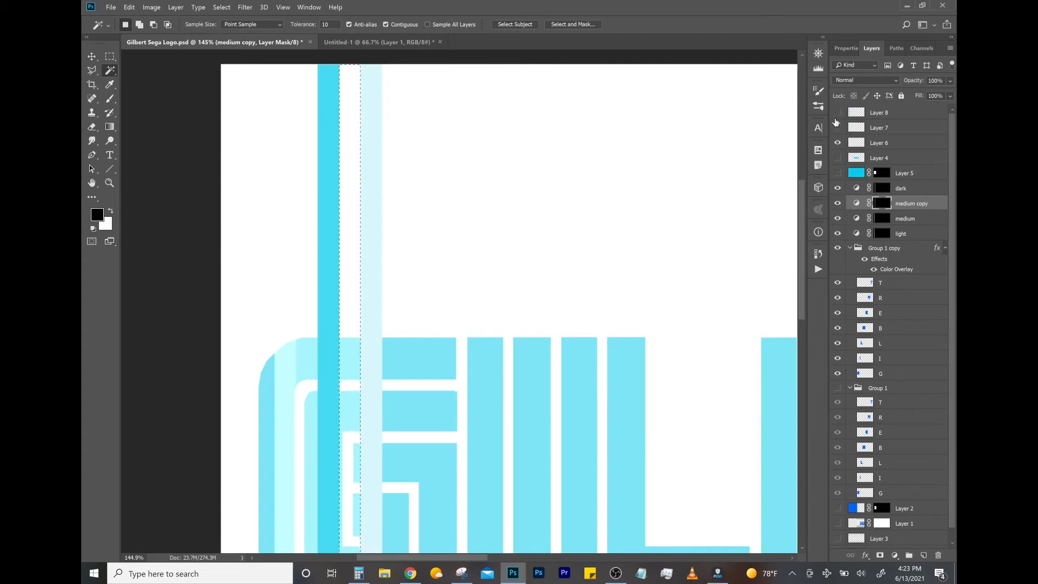
click(836, 125)
click(838, 146)
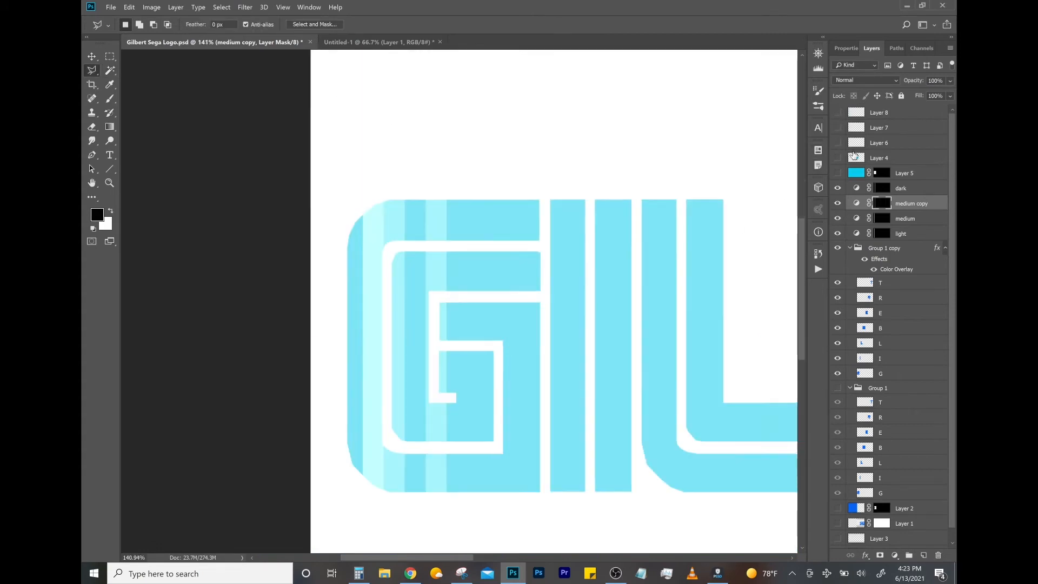
- Show the Layer 6 bar and duplicate the light Curves adjustment, with the copy's mask filled black
click(839, 158)
click(838, 143)
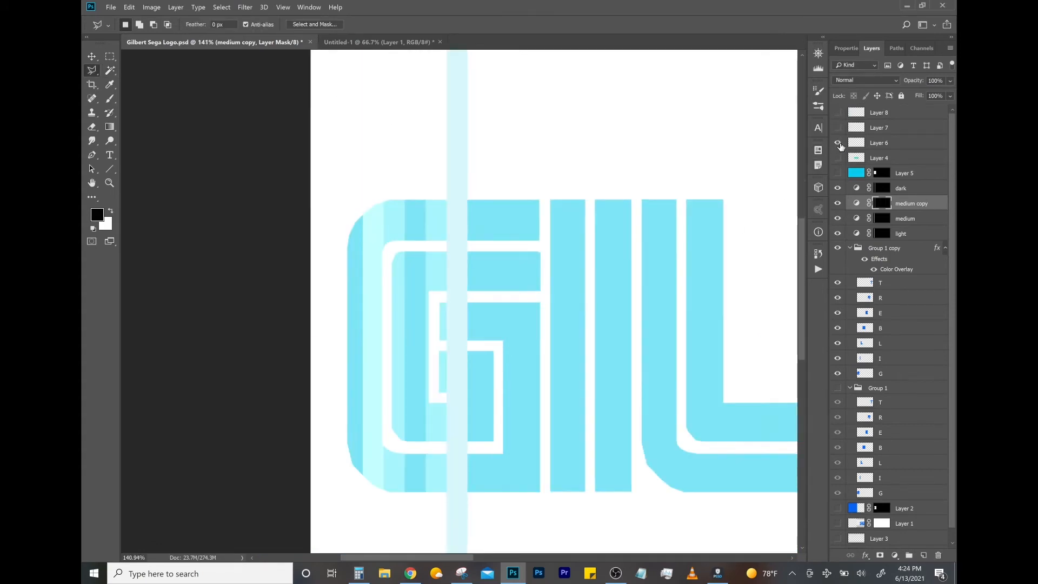
click(918, 237)
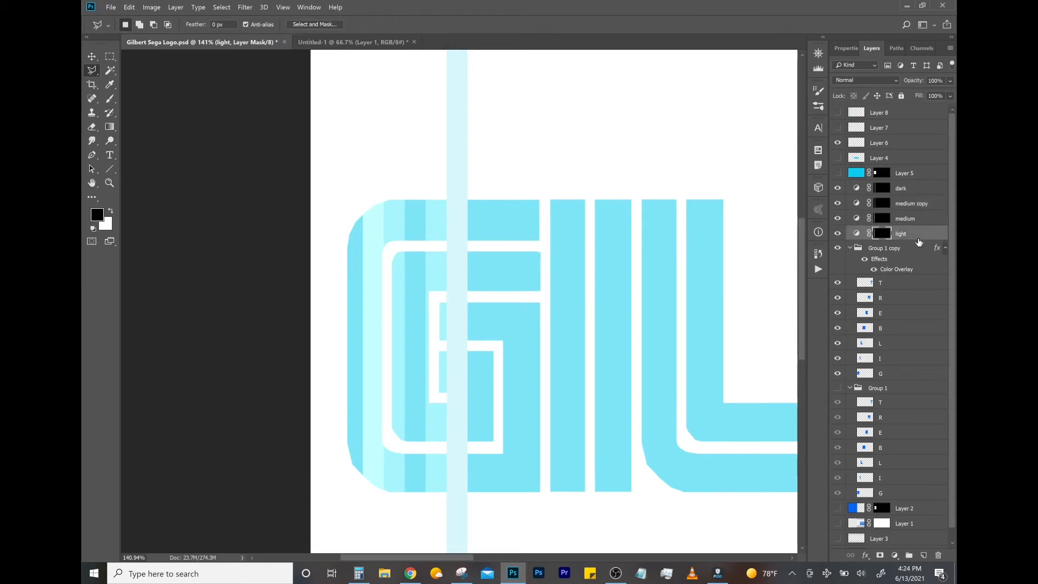
key(ctrl+j)
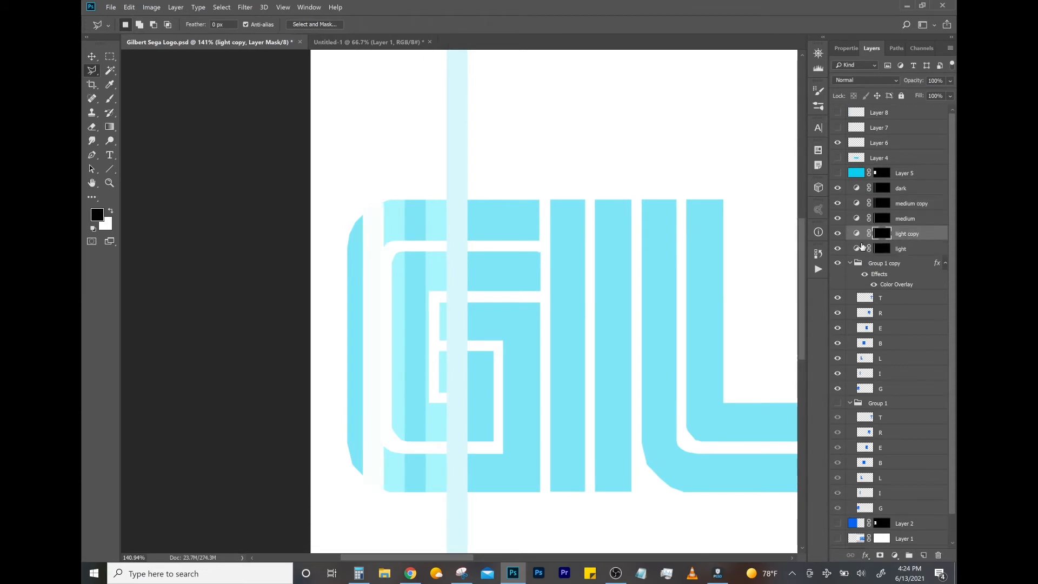
key(alt+BackSpace)
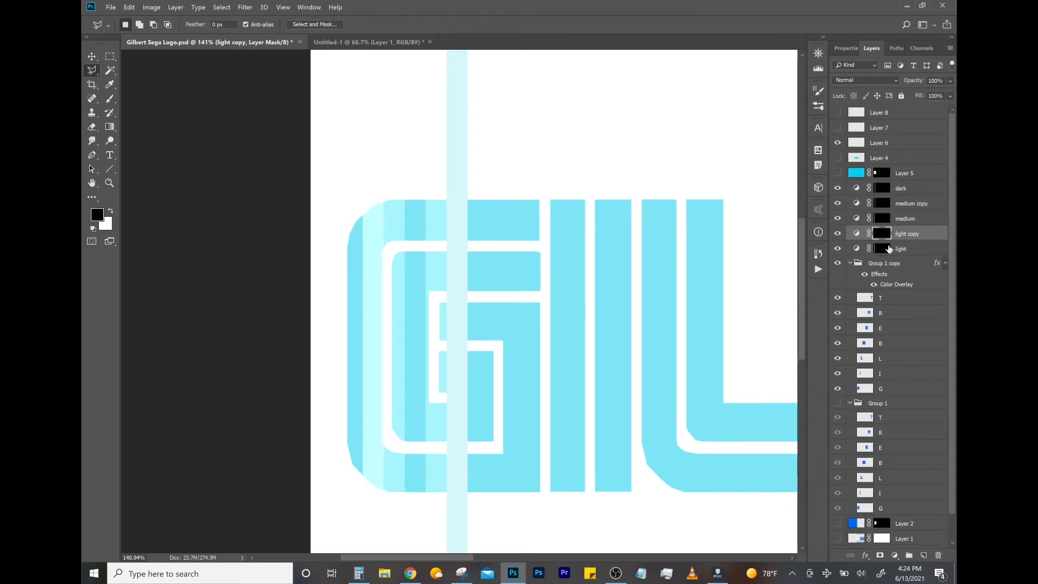
- Select the palest bar's area, apply the light copy adjustment within that strip, and hide Layer 6
click(862, 147)
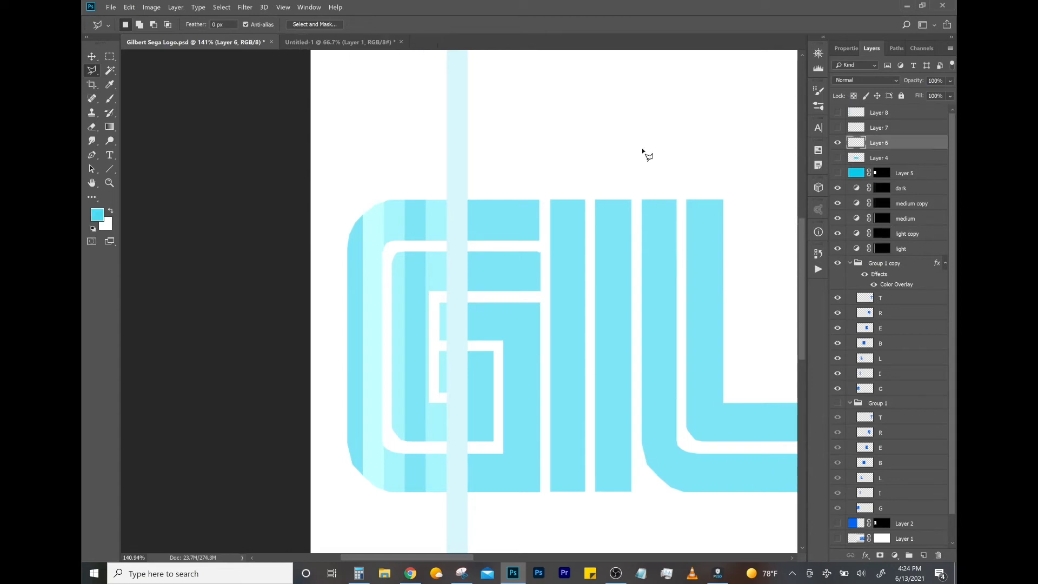
click(110, 71)
click(457, 116)
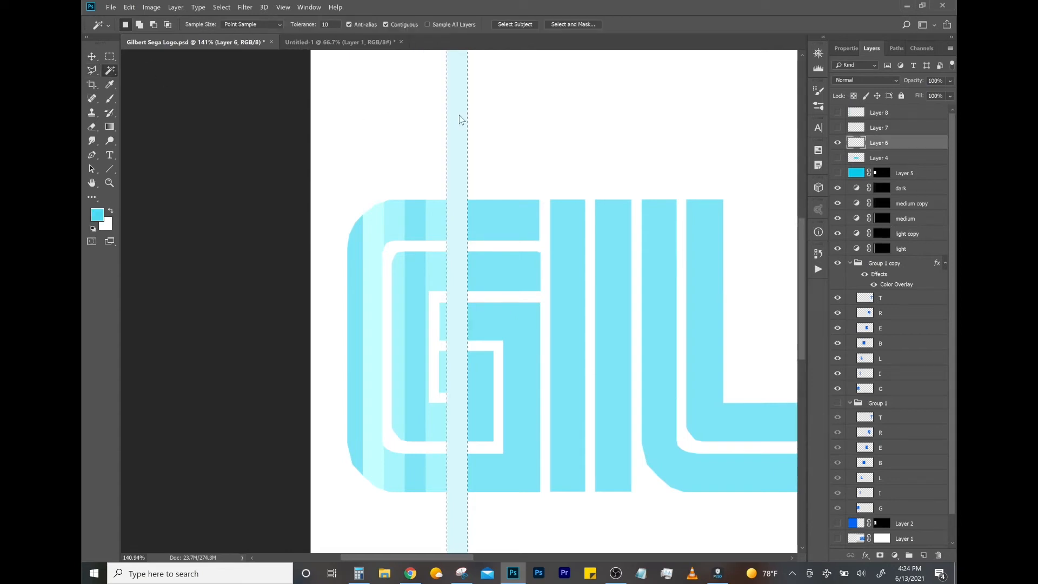
click(923, 235)
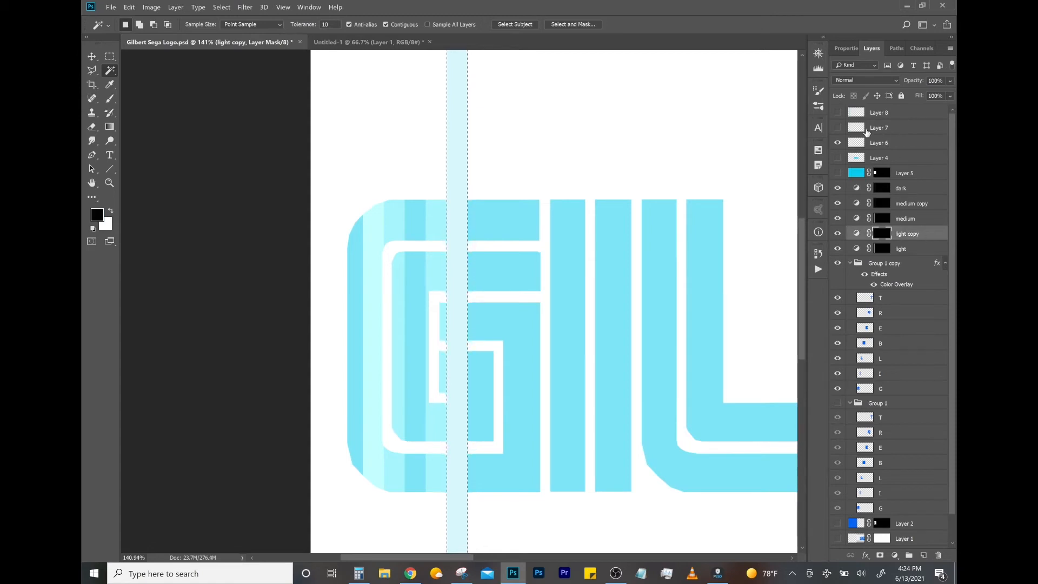
click(838, 143)
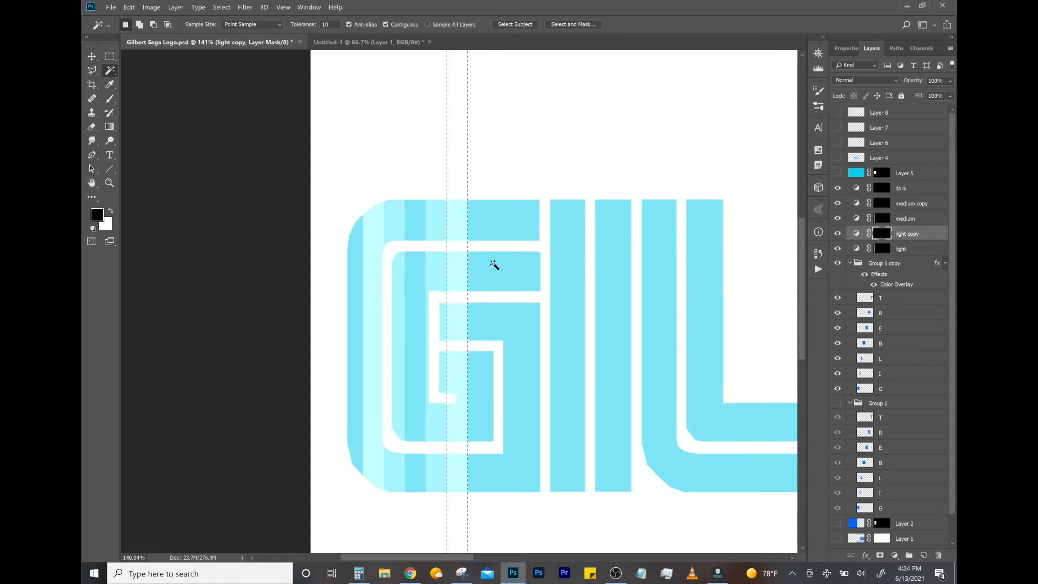
key(l)
key(ctrl+d)
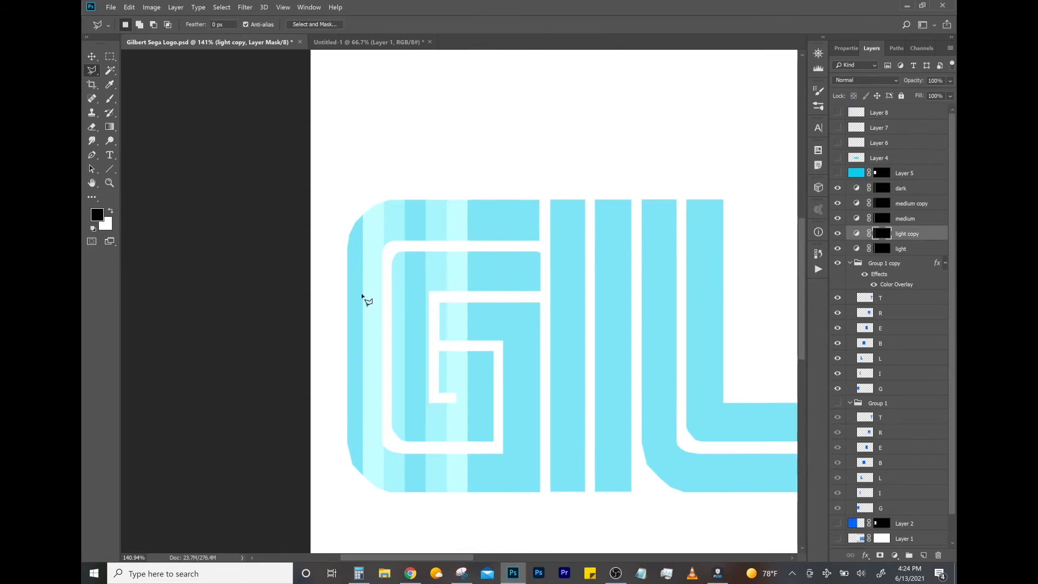
- Group the five Curves adjustments from dark to light and name the group gradient effect
key(z)
drag(477, 271, 465, 268)
click(918, 189)
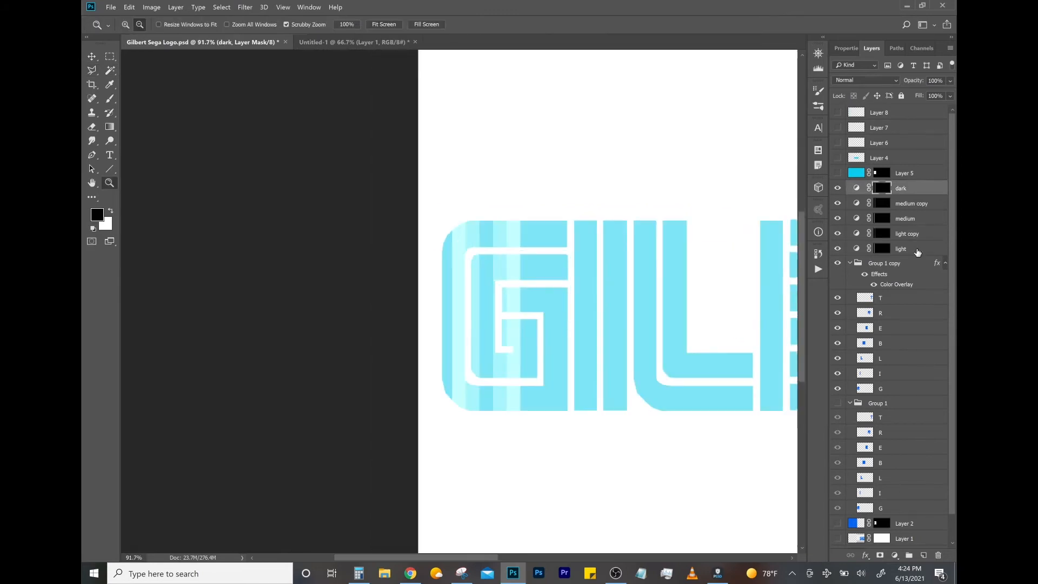
shift+click(918, 252)
key(ctrl+g)
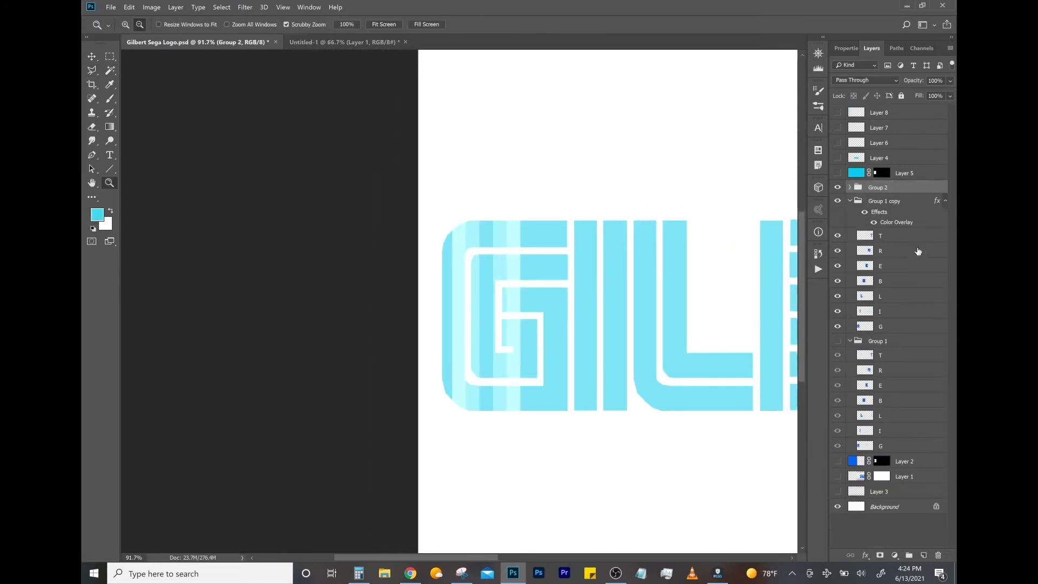
double_click(879, 187)
text(gradient effect)
key(Return)
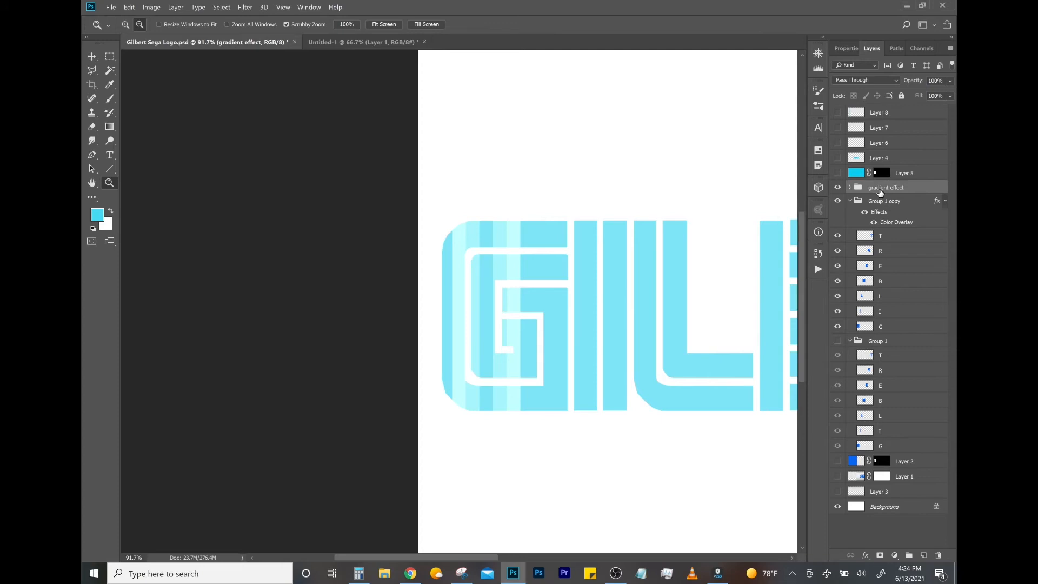
- Shift the gradient effect group horizontally to the right so its stripes cross the inner part of the G
key(ctrl+t)
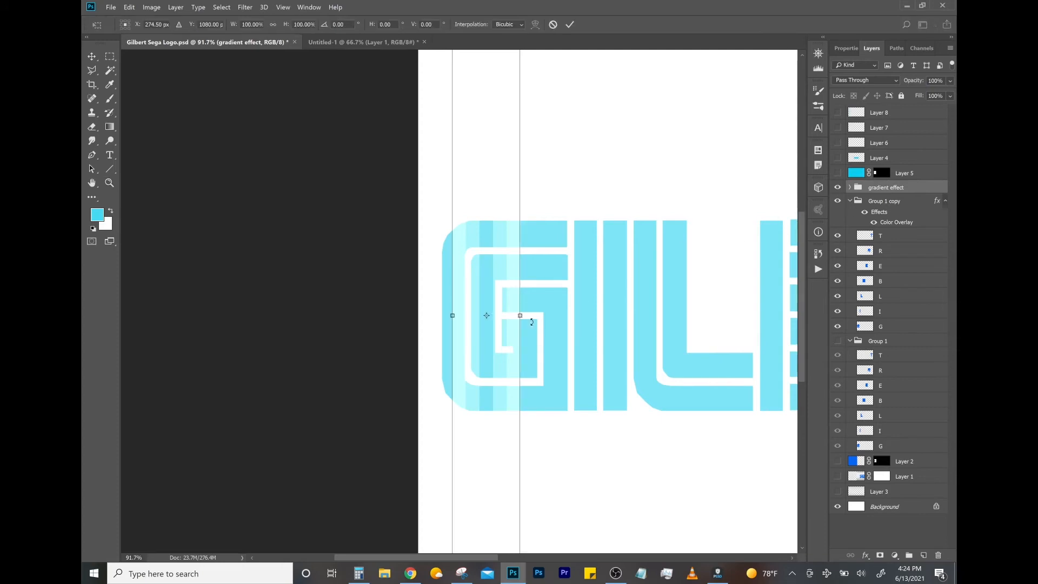
drag(502, 386, 741, 383)
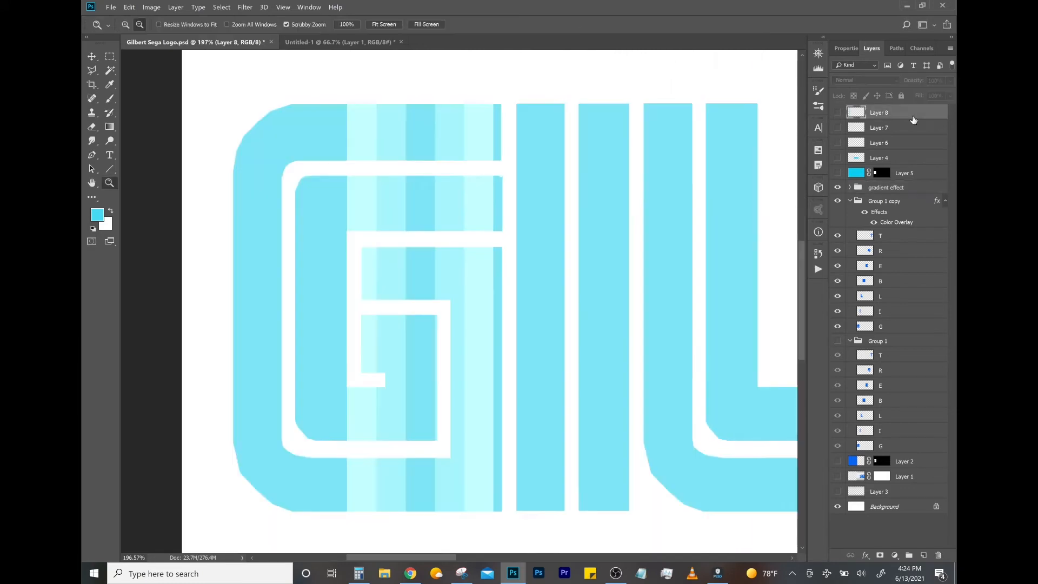
- Add a white-filled layer above all the others and give it a layer mask
key(ctrl+BackSpace)
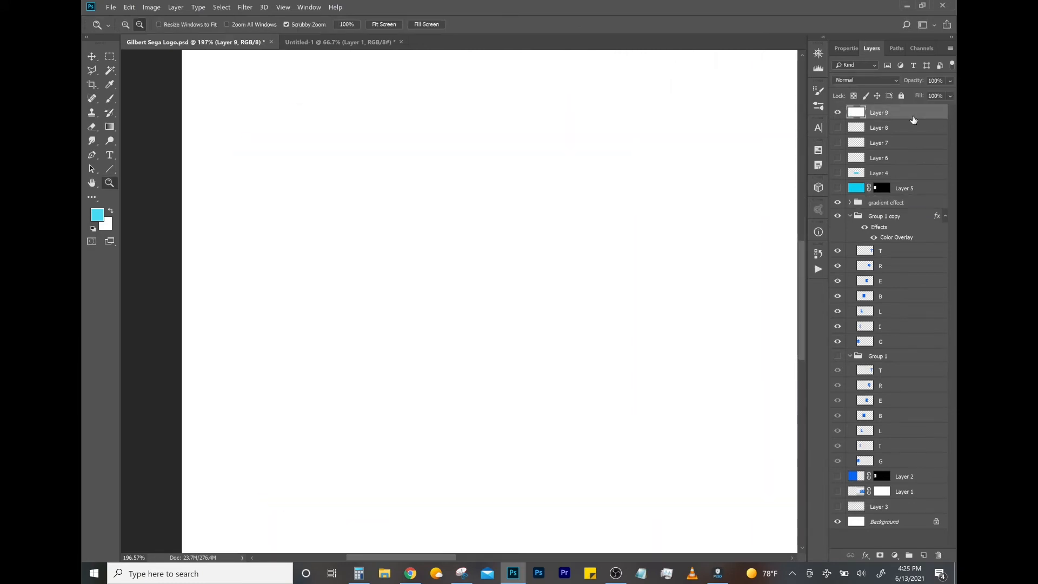
click(838, 112)
click(839, 113)
click(838, 113)
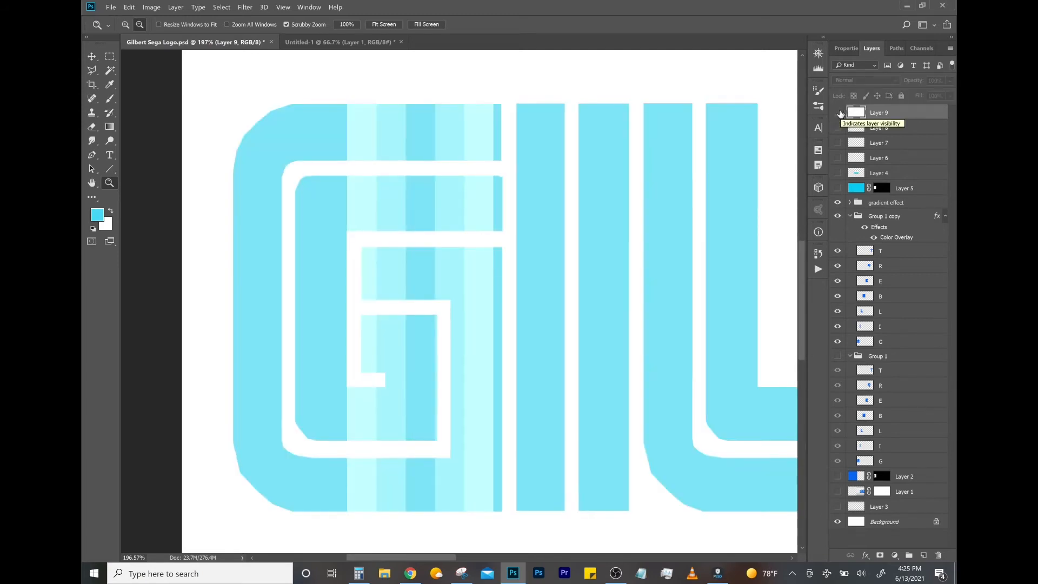
click(838, 112)
click(881, 556)
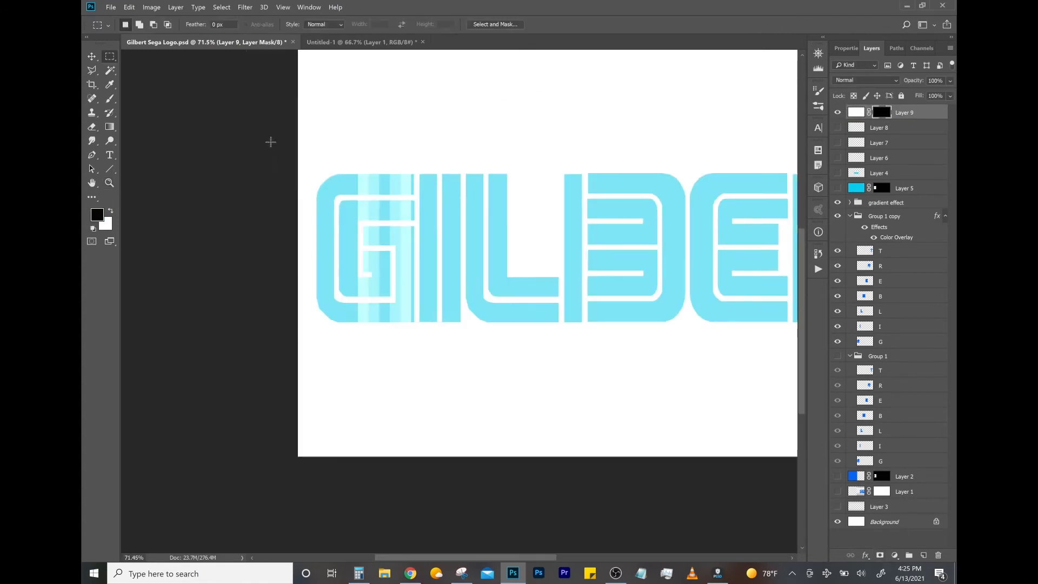
- Turn Layer 9's mask black and select a rectangular area over the left part of the G
drag(252, 123, 356, 355)
drag(356, 233, 404, 234)
key(z)
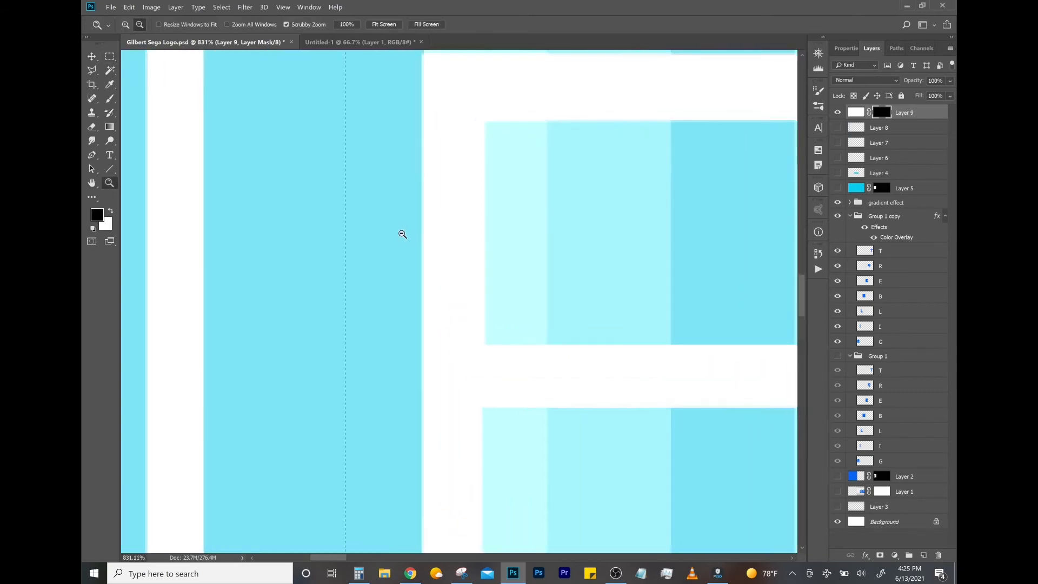
key(l)
right_click(313, 266)
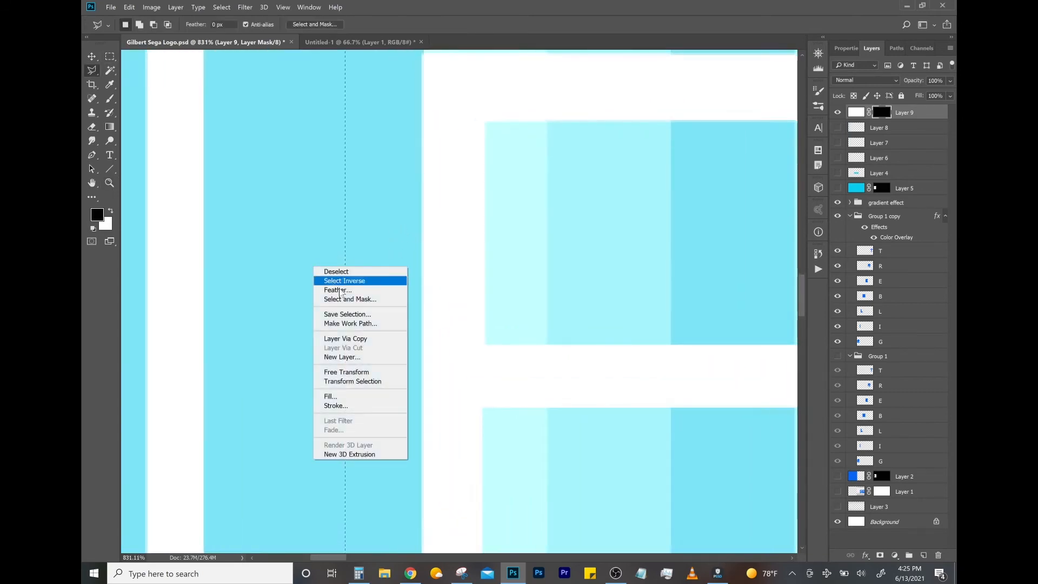
click(352, 381)
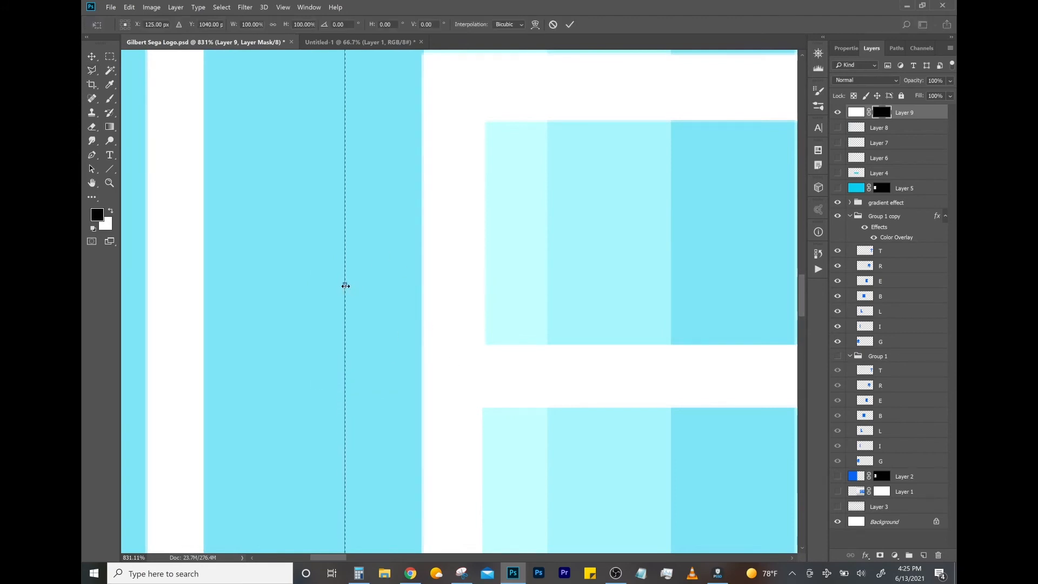
mouse_move(336, 282)
mouse_down()
mouse_move(310, 275)
mouse_move(326, 292)
mouse_move(315, 293)
mouse_move(404, 299)
mouse_move(394, 287)
mouse_up()
key(Return)
- Stretch the selection over the G so its right edge aligns with the left edge of the first light stripe
drag(331, 124, 372, 132)
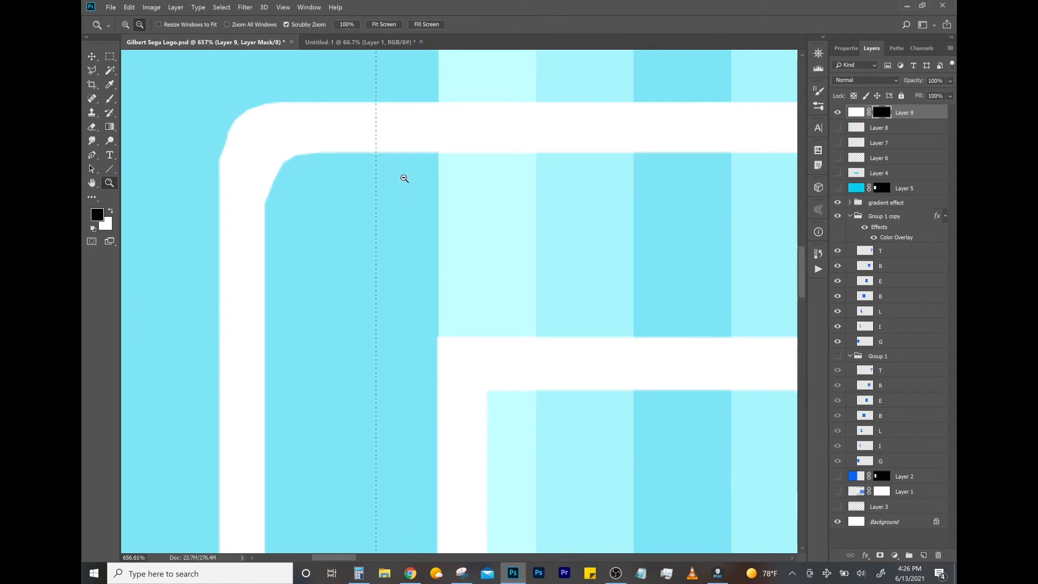
right_click(346, 214)
click(398, 326)
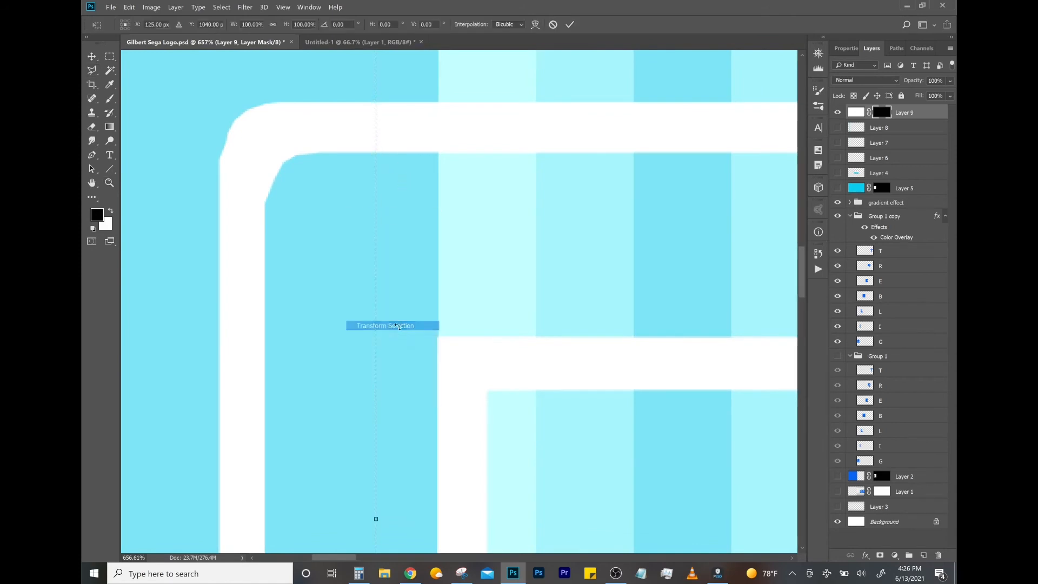
drag(385, 519, 438, 519)
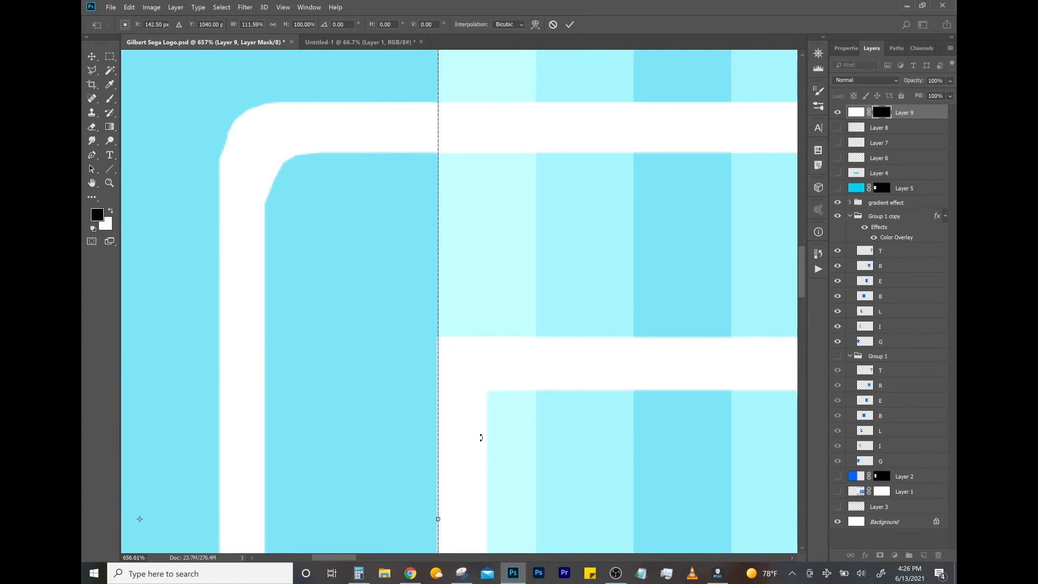
key(Return)
- Fill the selected area on Layer 9's mask with white, covering the part of the G before the stripes
key(z)
drag(446, 350, 405, 359)
scroll(684, 209, down, 4)
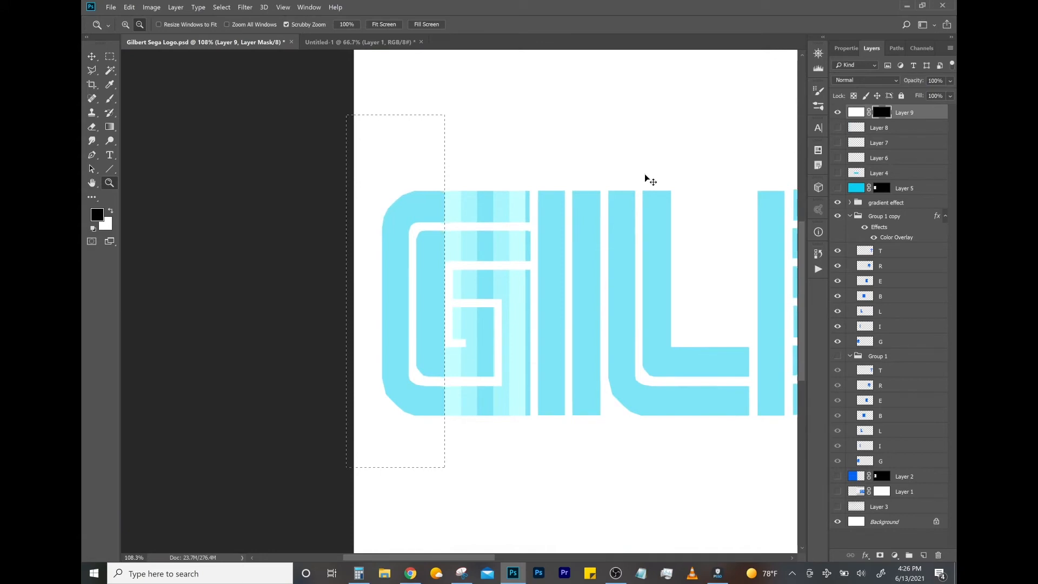
key(ctrl+BackSpace)
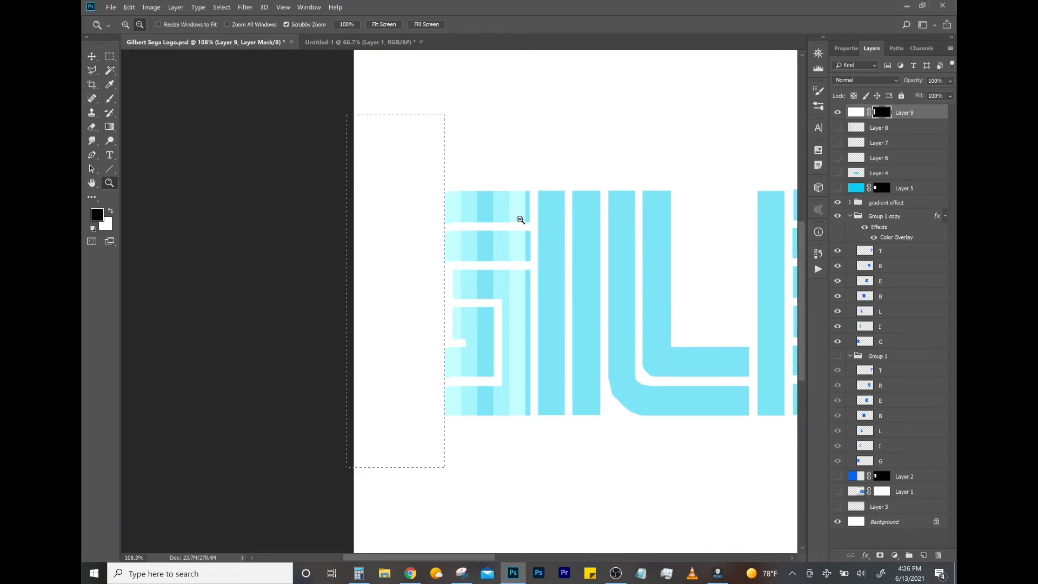
- Select a rectangular area over the remaining letters and align its left edge with the right edge of the last light stripe
drag(523, 212, 435, 222)
drag(665, 196, 279, 359)
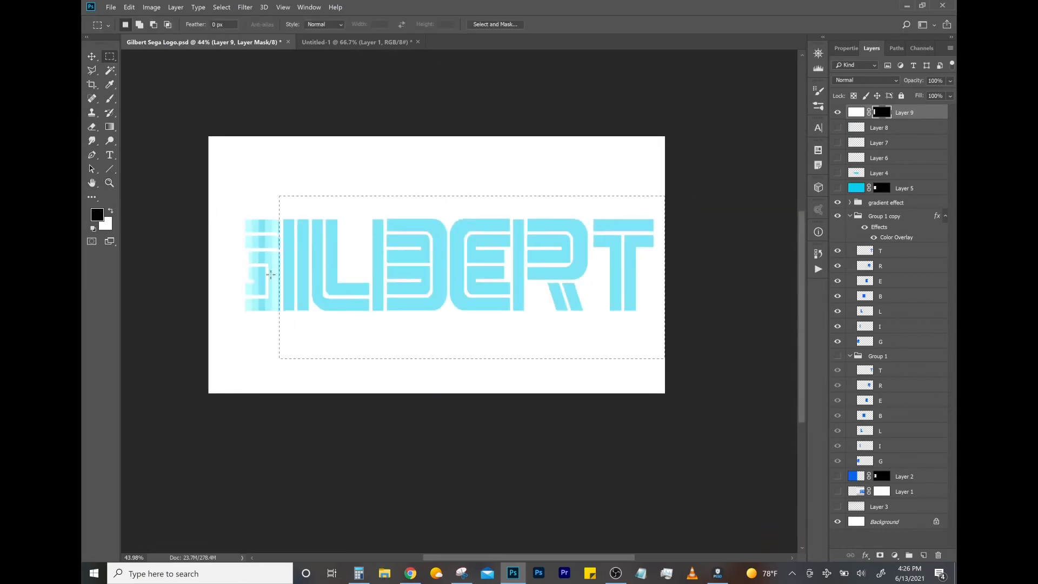
mouse_move(276, 242)
mouse_down()
mouse_move(379, 244)
mouse_move(271, 253)
mouse_up()
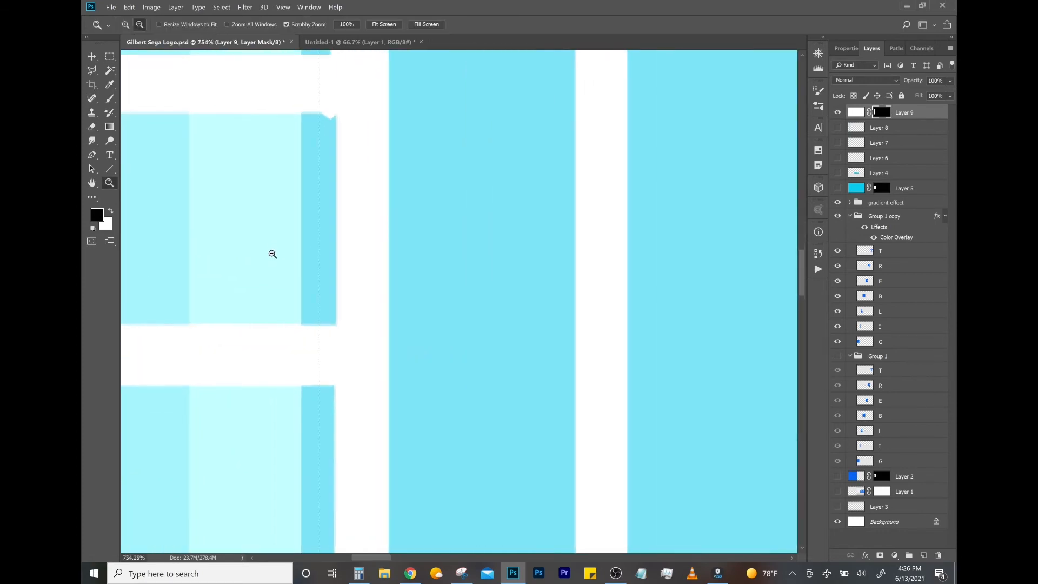
right_click(368, 243)
click(390, 374)
scroll(330, 389, down, 10)
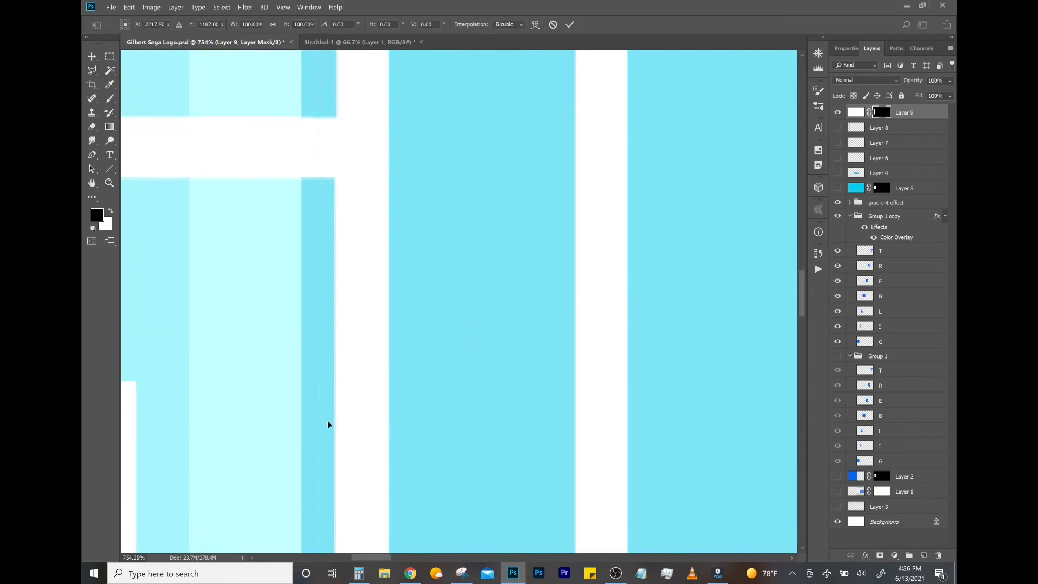
drag(320, 497, 302, 498)
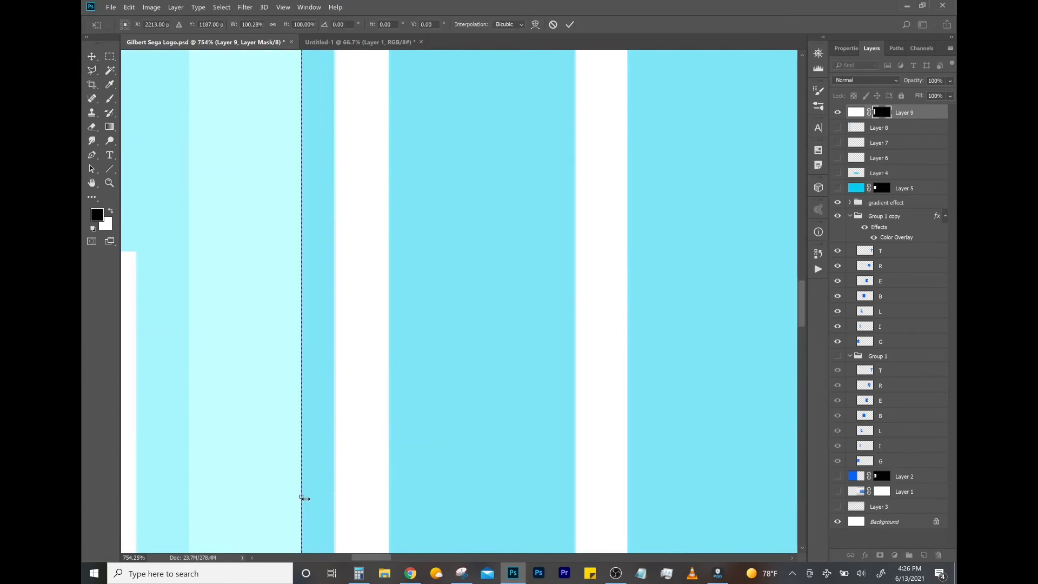
key(Return)
- Fill the area past the stripes with white on Layer 9's mask and deselect it
key(alt+space)
drag(415, 349, 374, 338)
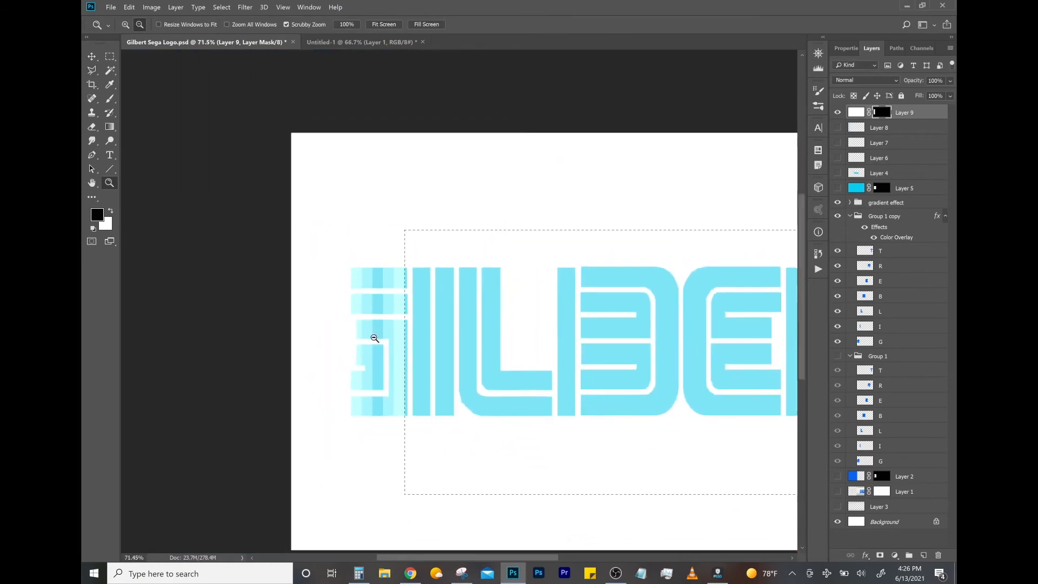
key(ctrl+BackSpace)
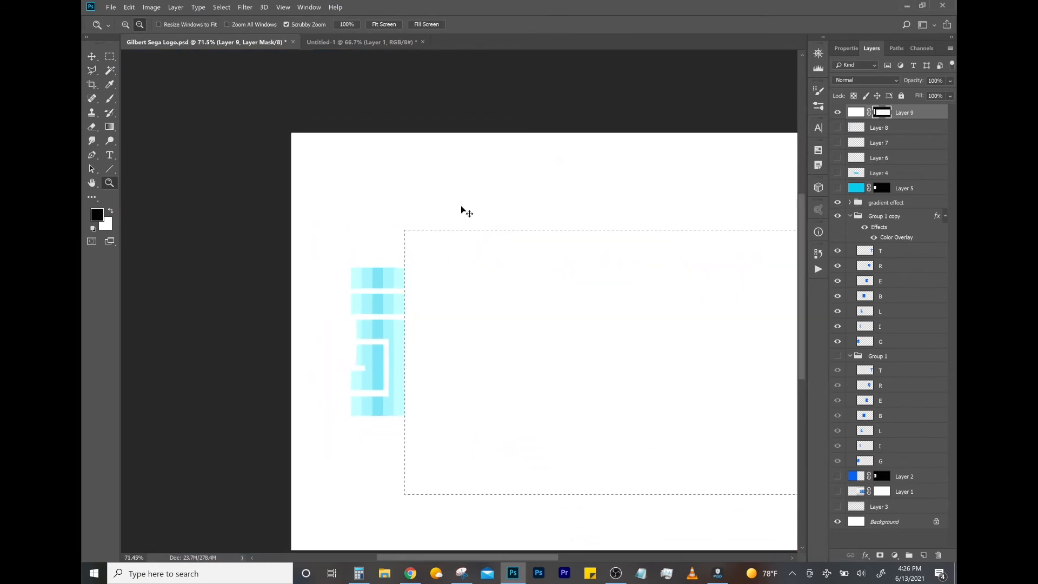
key(ctrl+d)
- Move Layer 9 with its mask horizontally to the right until the opening lies over the T
key(ctrl+t)
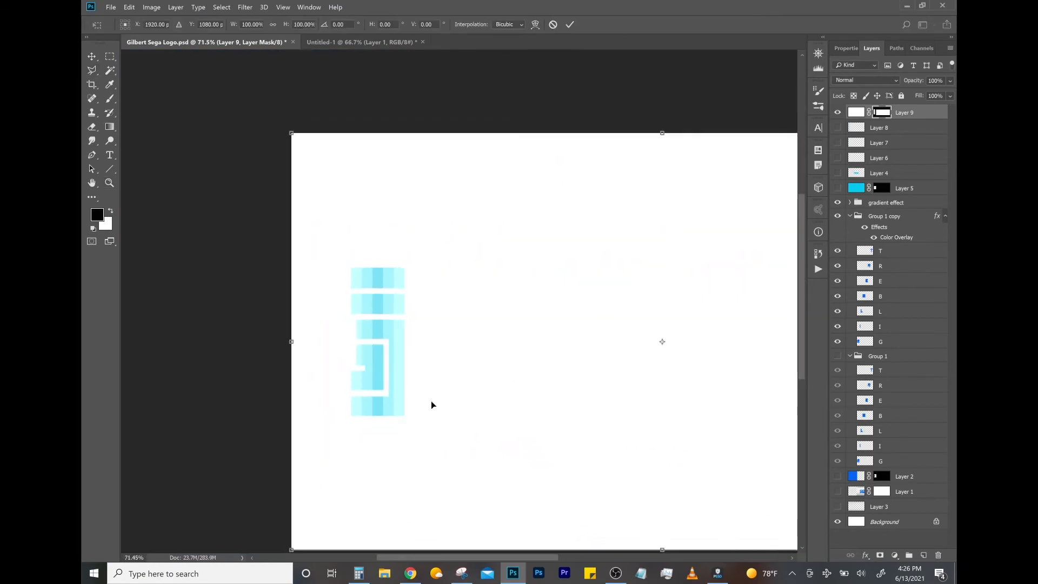
drag(441, 405, 596, 411)
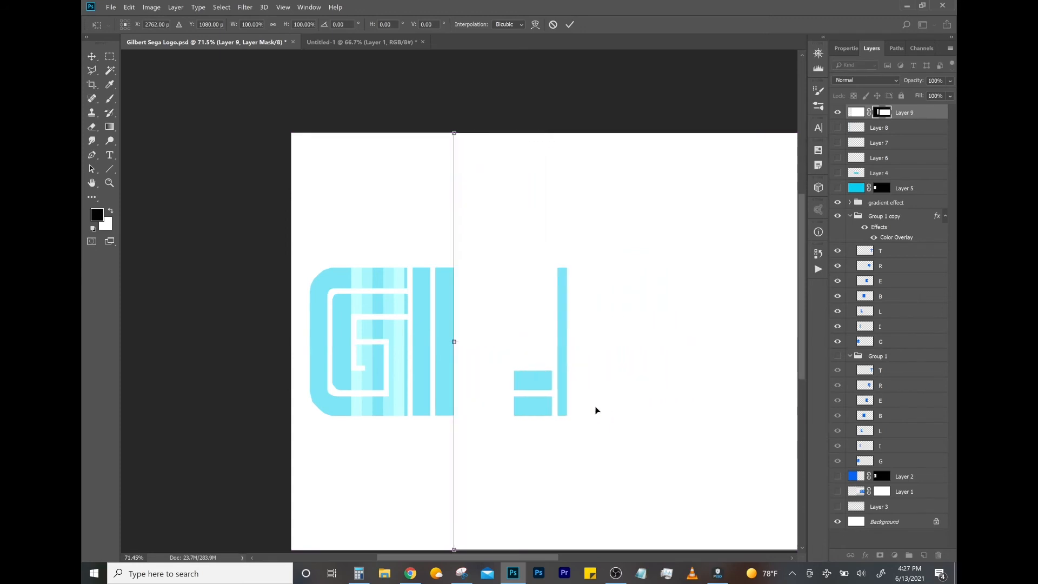
key(Return)
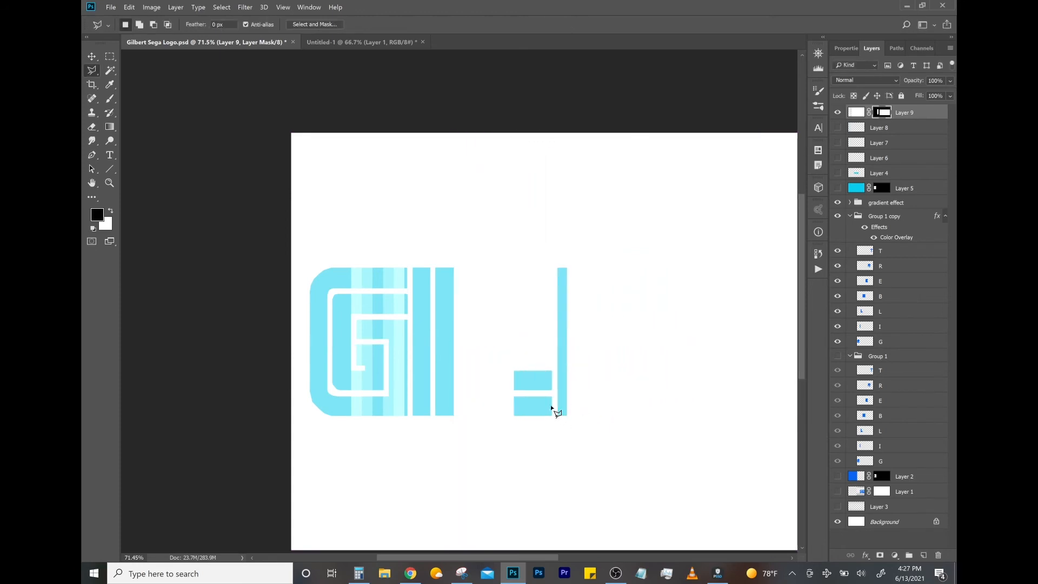
key(z)
drag(539, 388, 465, 368)
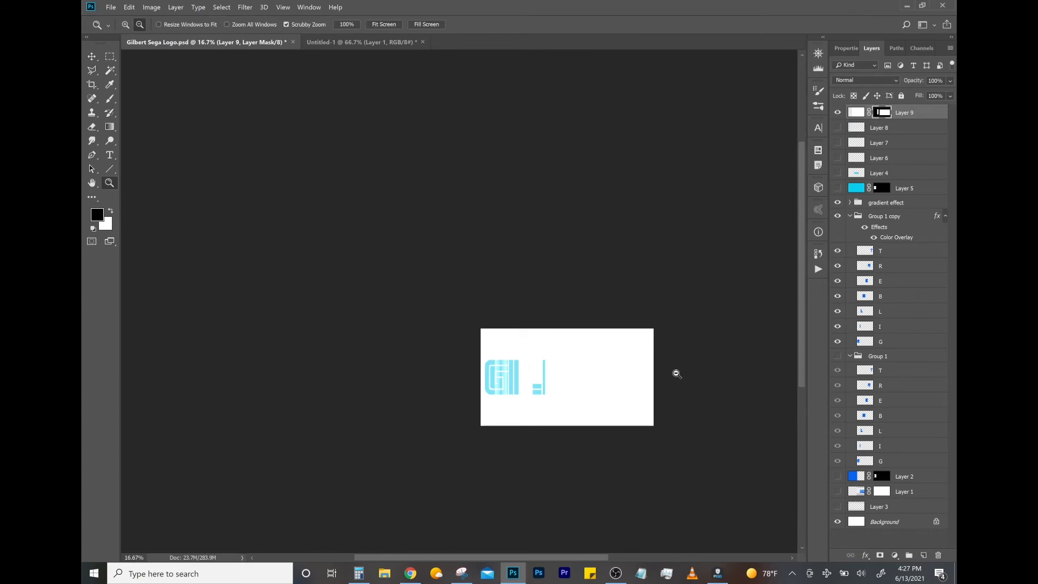
key(ctrl+t)
drag(572, 410, 673, 414)
key(Return)
- Lasso the area before the opening, fill it white on both Layer 9's mask and contents, and check the coverage
key(l)
mouse_move(610, 277)
mouse_down()
mouse_move(632, 345)
mouse_move(626, 412)
mouse_move(438, 412)
mouse_move(414, 302)
mouse_move(609, 280)
mouse_up()
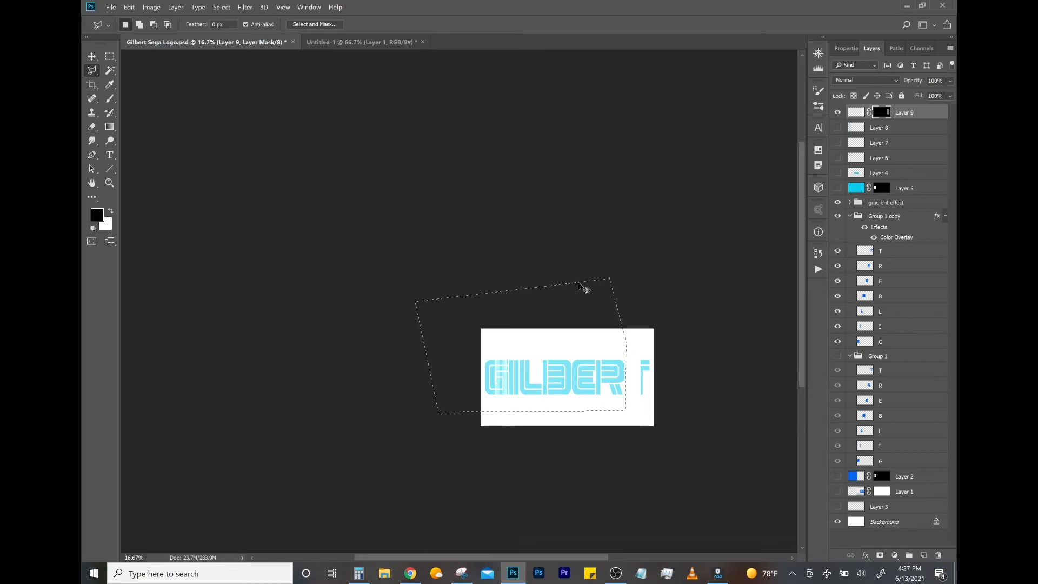
key(ctrl+BackSpace)
click(856, 112)
key(ctrl+BackSpace)
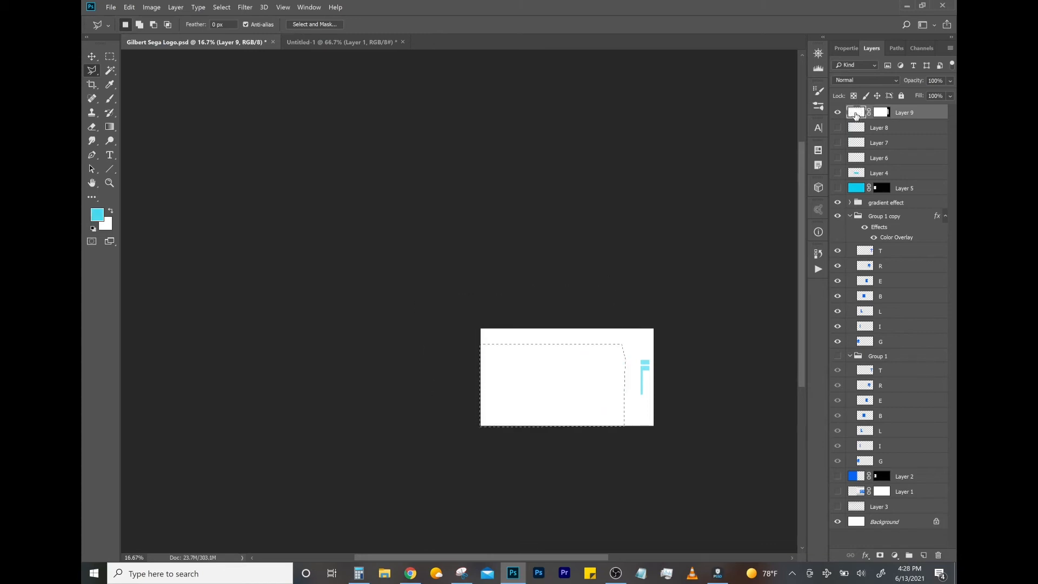
click(837, 113)
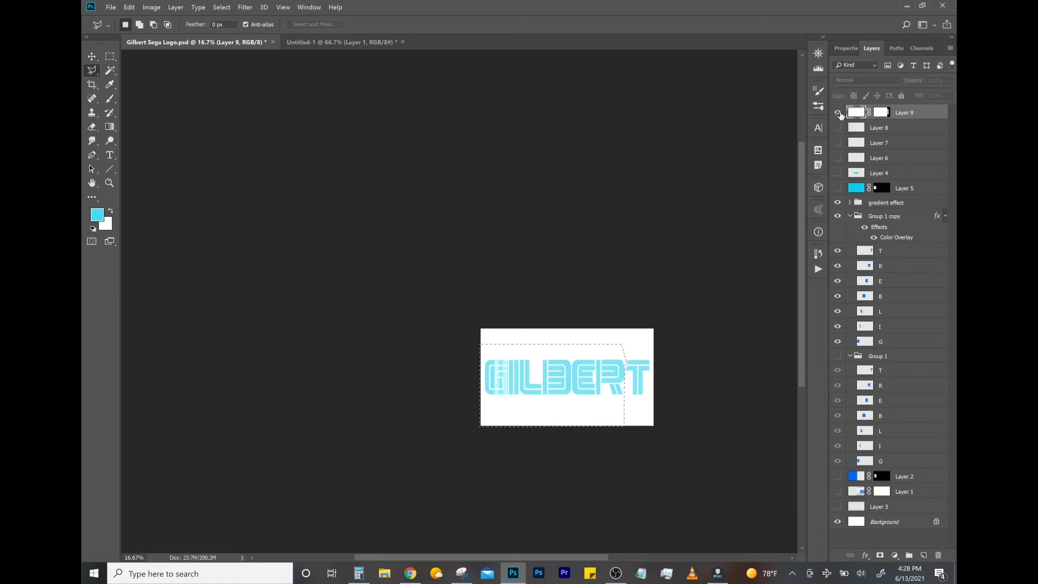
click(837, 112)
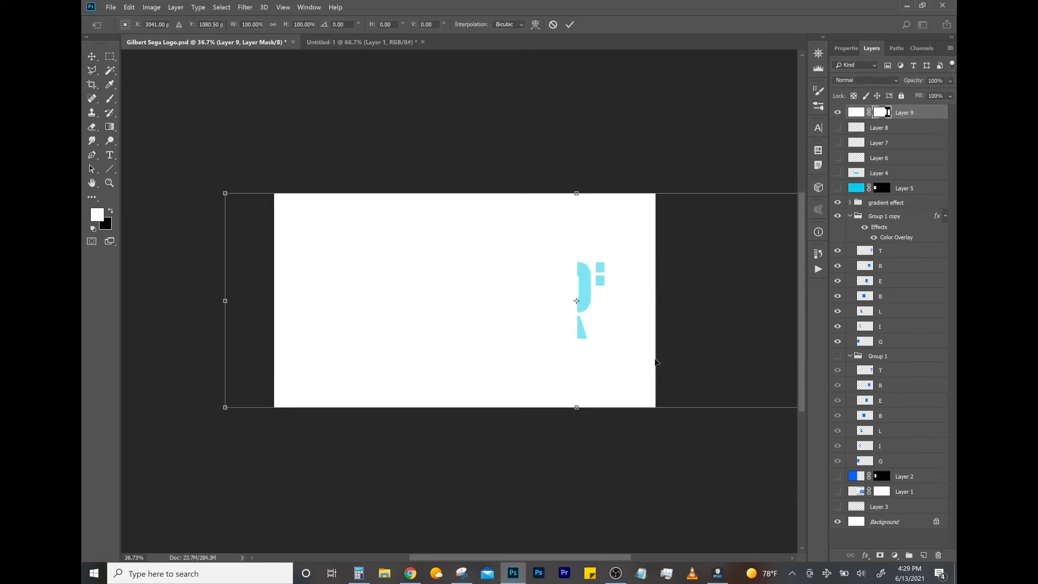
- Move Layer 9 with its mask far to the left until the opening is beyond the canvas edge
drag(654, 362, 600, 362)
drag(588, 358, 141, 373)
key(Return)
key(z)
- Display Layer 9's mask and paint white with a hard 1500 px brush, extending the white block to the canvas's right edge
alt+click(880, 113)
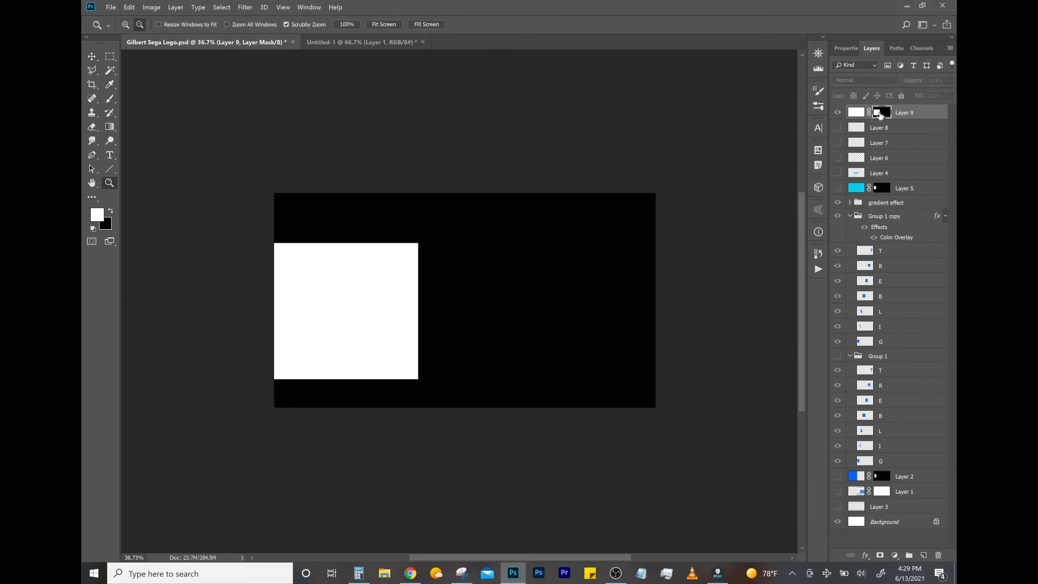
key(b)
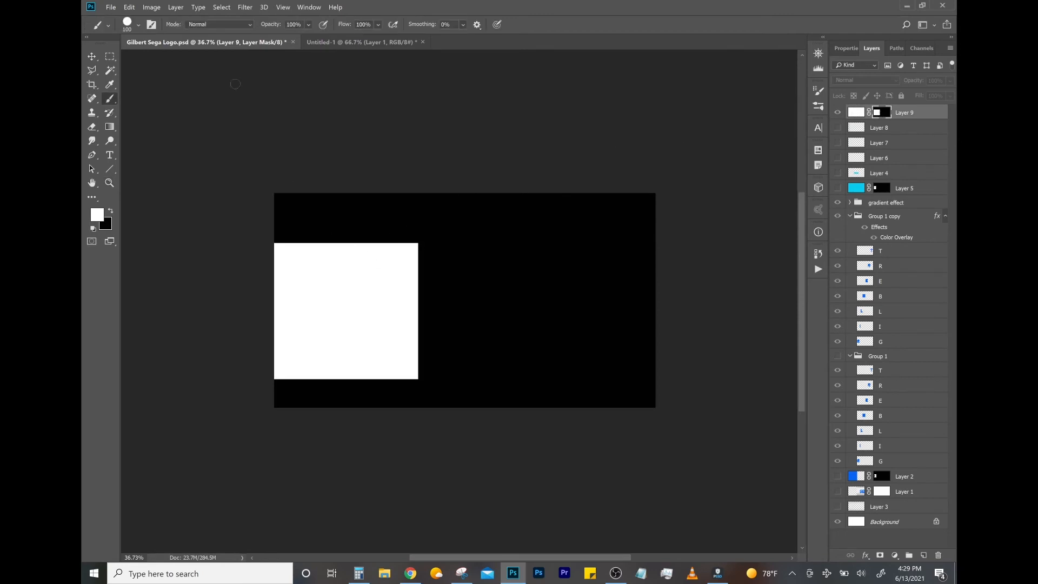
click(139, 26)
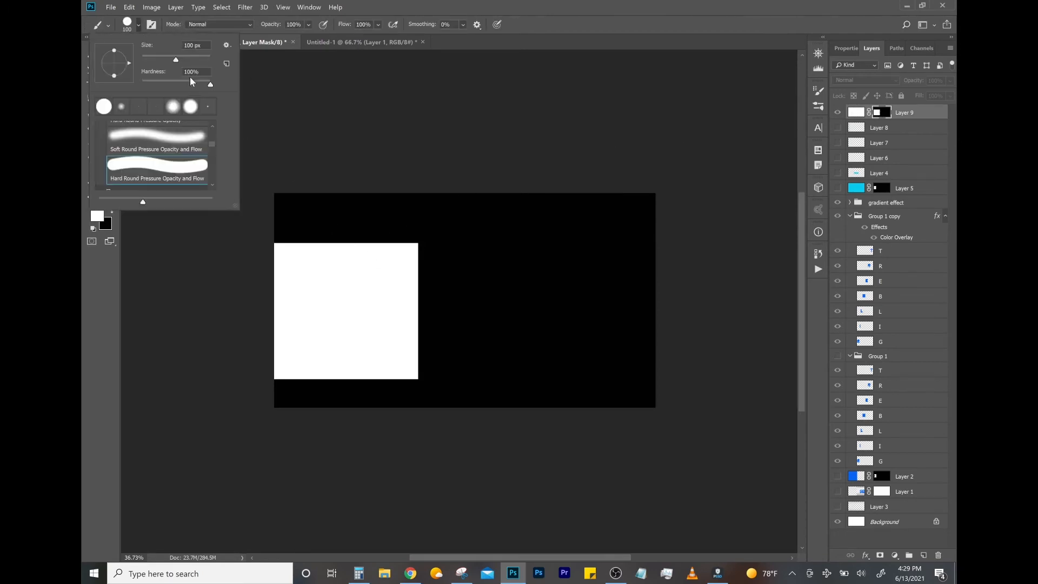
click(427, 75)
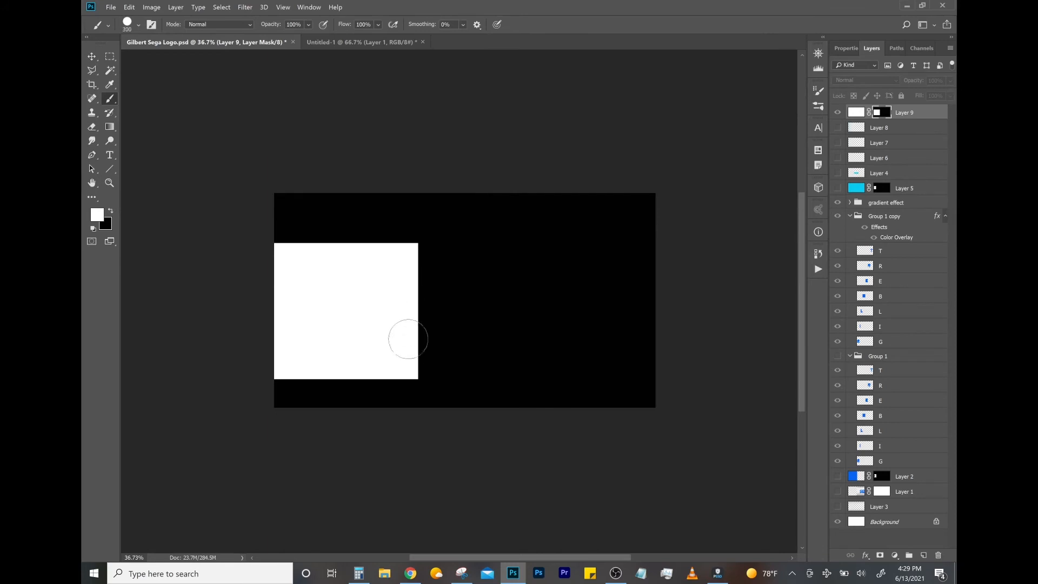
key(bracketright)
key(bracketright)
key(bracketright)
key(bracketright)
key(bracketright)
key(bracketright)
key(bracketright)
key(bracketright)
key(bracketright)
key(bracketright)
key(bracketright)
key(bracketright)
drag(398, 311, 788, 330)
drag(533, 312, 808, 305)
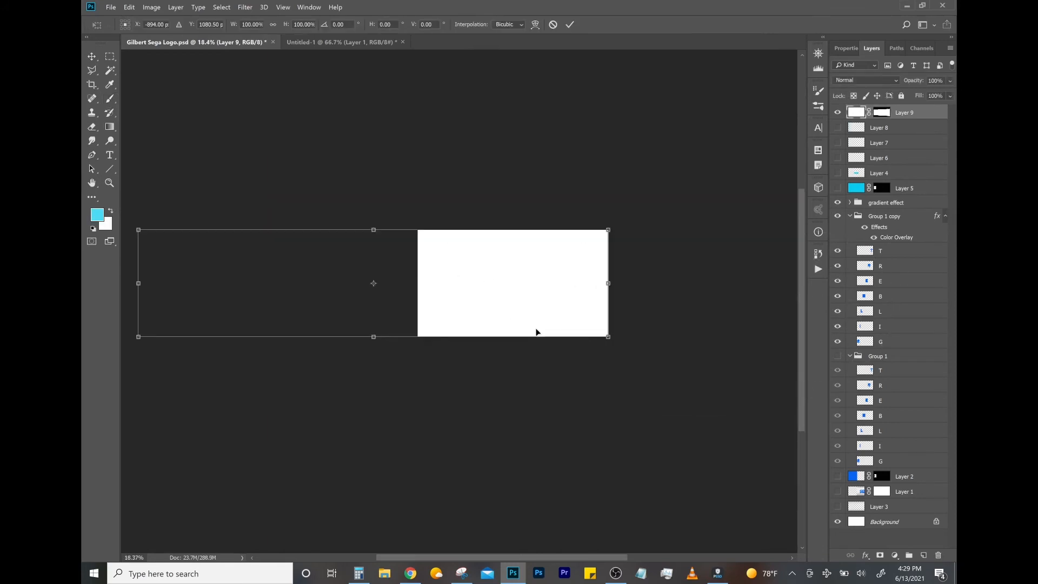
- Move Layer 9 with its mask back to the right so the opening frames only the stripes on the G
drag(532, 331, 660, 339)
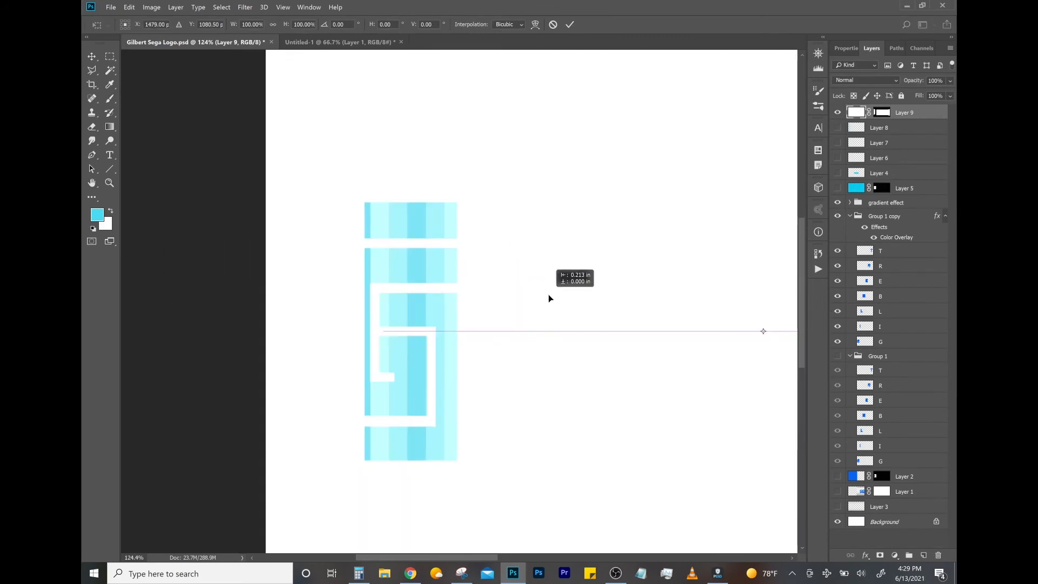
drag(548, 294, 491, 300)
key(Return)
key(z)
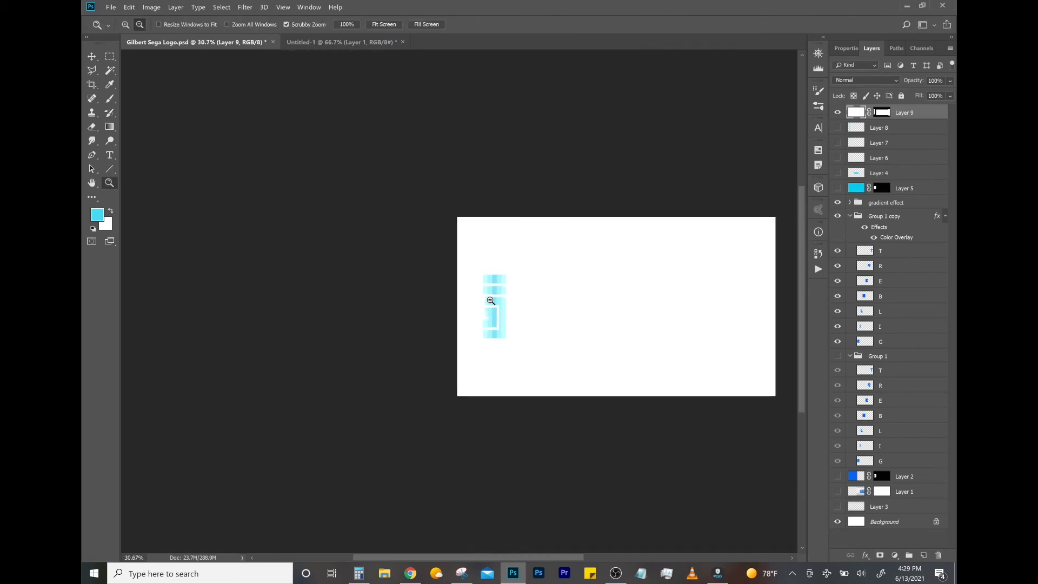
- Place Layer 9 at the top of the gradient effect group and shift the whole group slightly to the left
click(849, 203)
drag(903, 114, 887, 204)
click(905, 187)
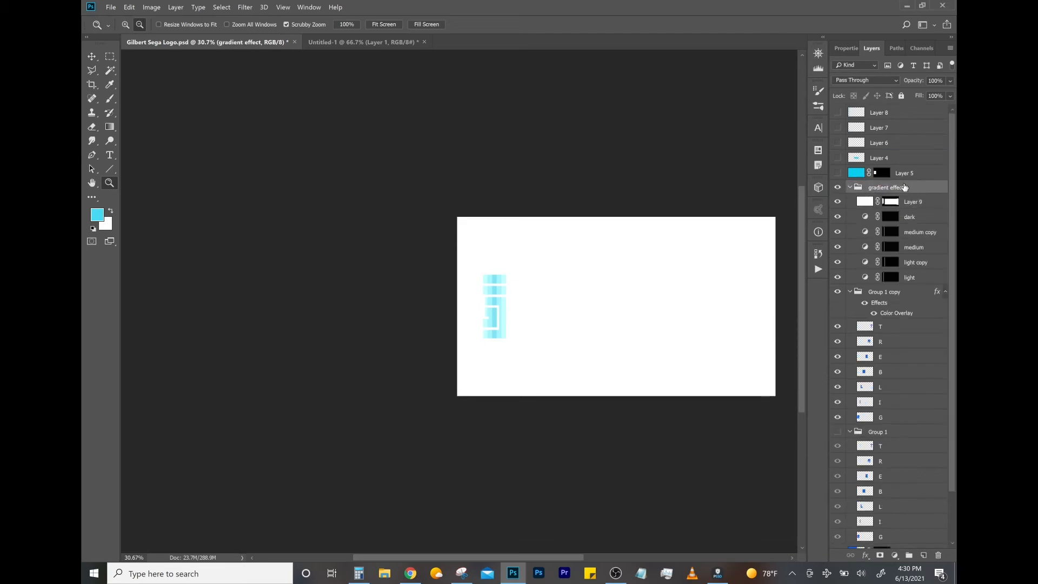
key(ctrl+t)
mouse_move(547, 335)
mouse_down()
mouse_move(573, 335)
mouse_move(543, 336)
mouse_up()
key(Return)
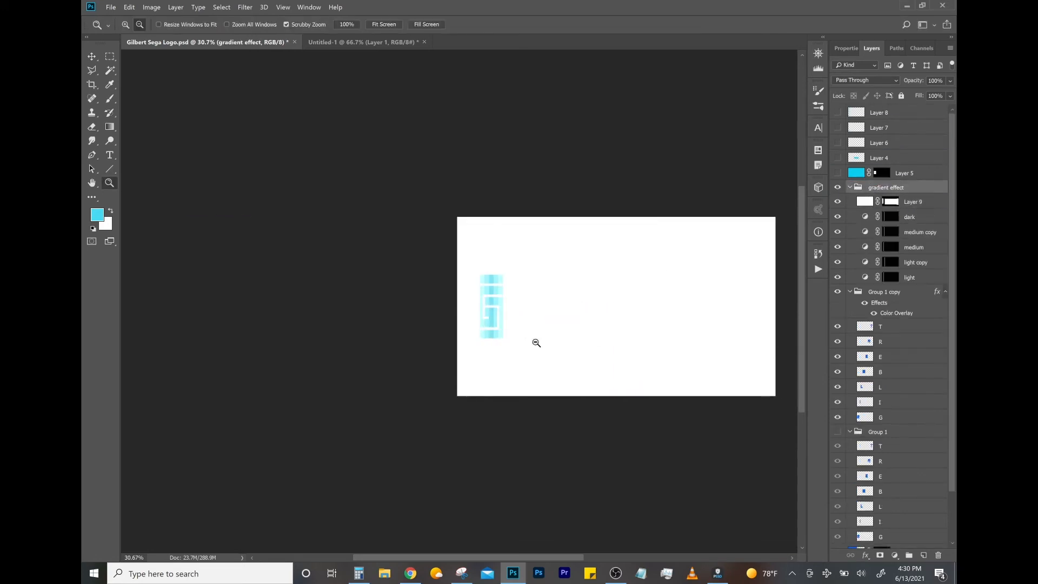
click(420, 580)
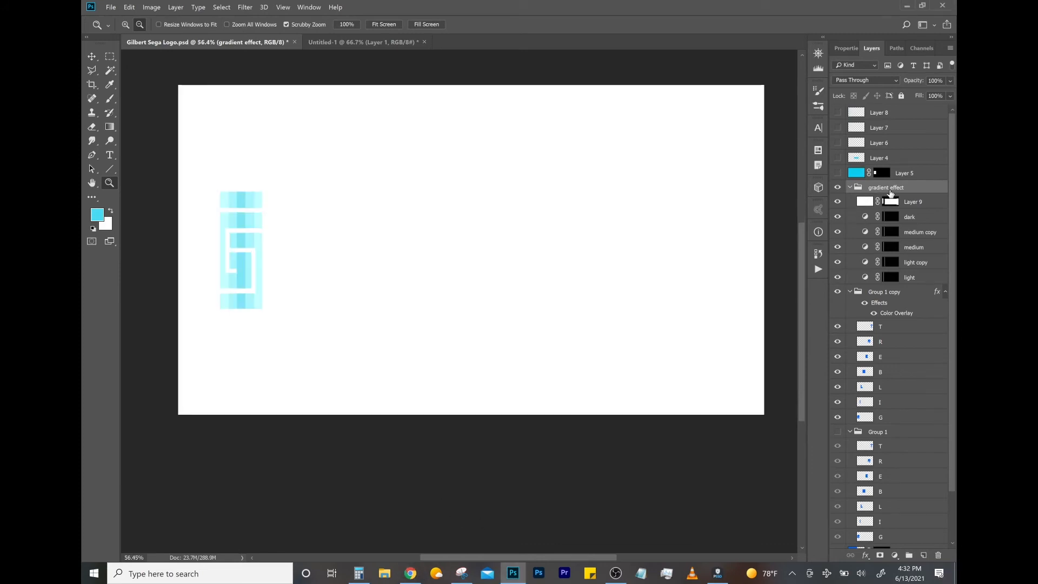
key(ctrl+t)
drag(328, 352, 588, 355)
key(Escape)
key(z)
- Switch to the Calculator, clear the previous entry and multiply 55 by 5
click(359, 574)
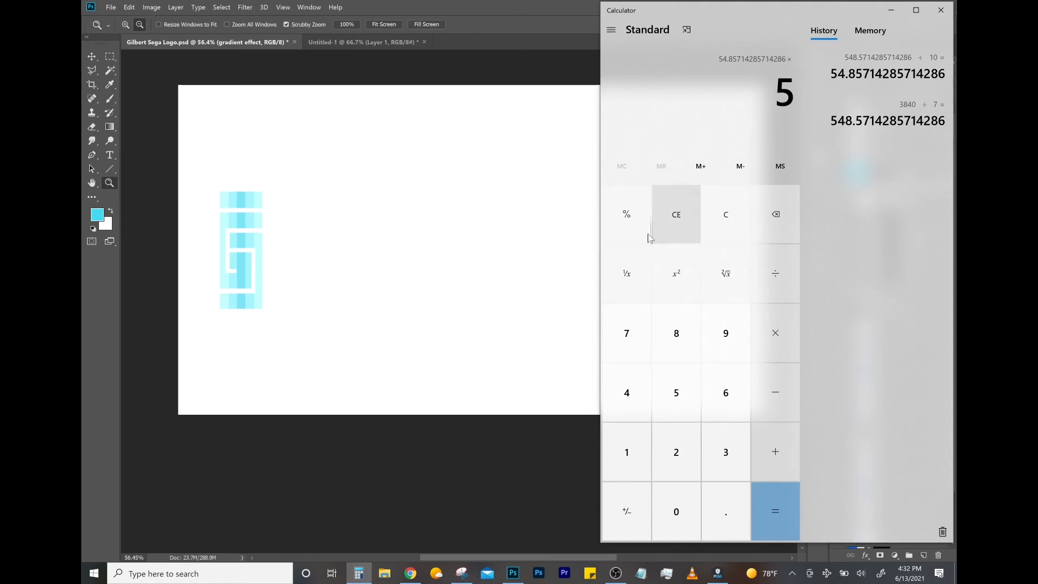
click(715, 216)
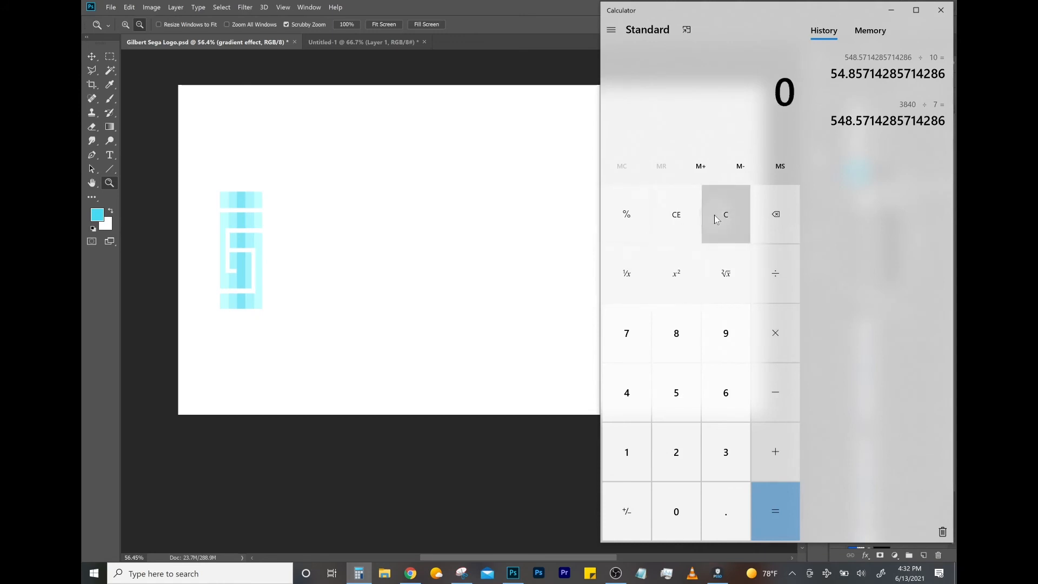
double_click(689, 410)
click(791, 353)
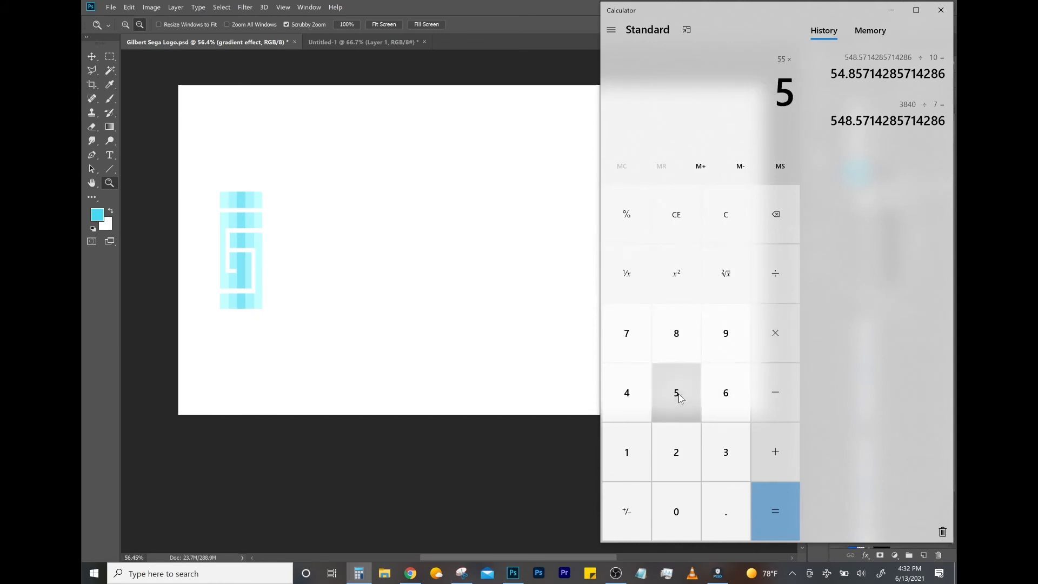
click(780, 489)
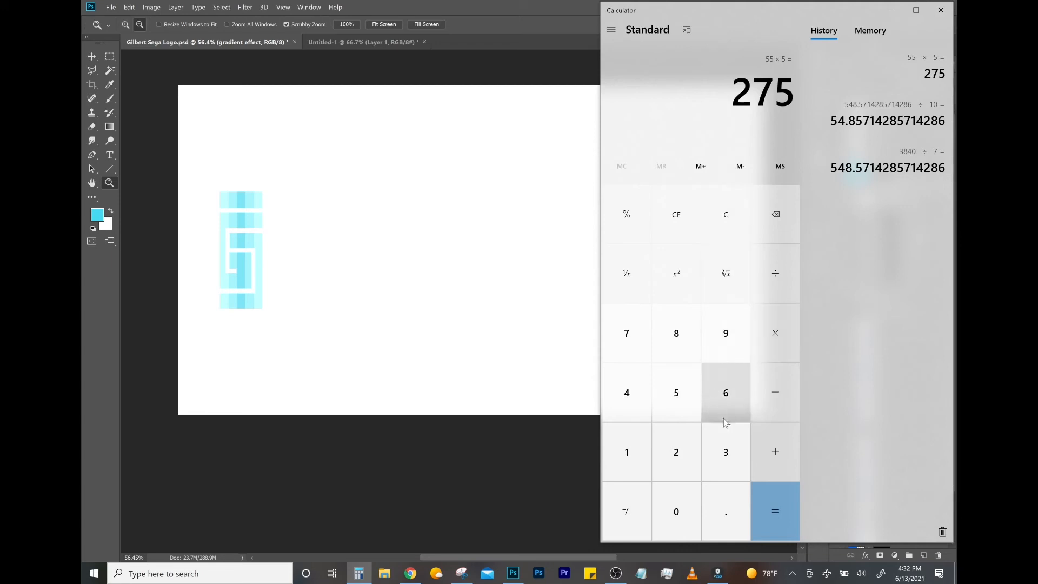
- Calculate 3840 divided by 275 and 3840 divided by 55
click(725, 459)
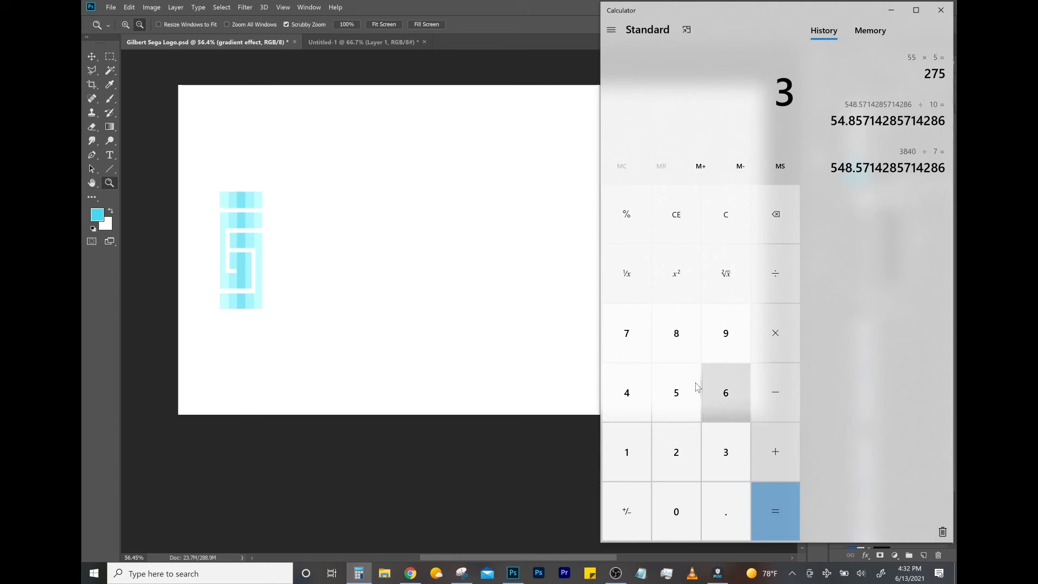
click(676, 342)
click(645, 378)
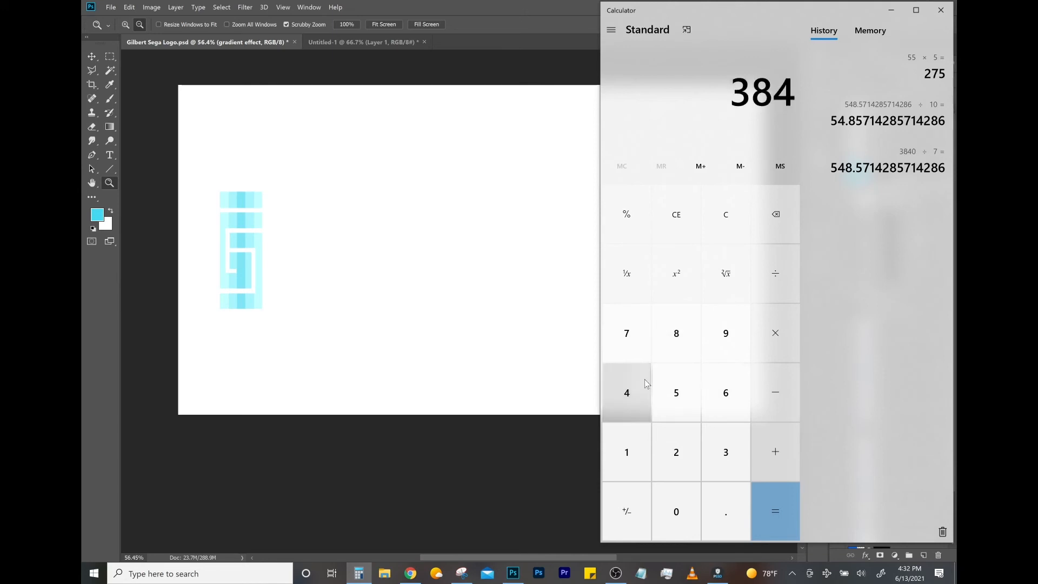
click(679, 500)
click(790, 284)
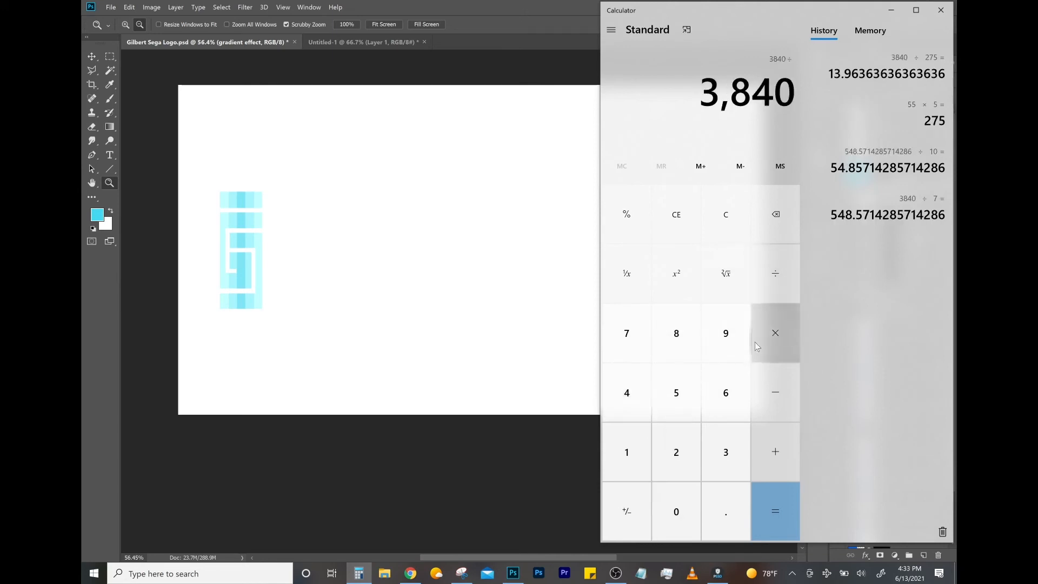
click(680, 405)
click(680, 405)
click(771, 515)
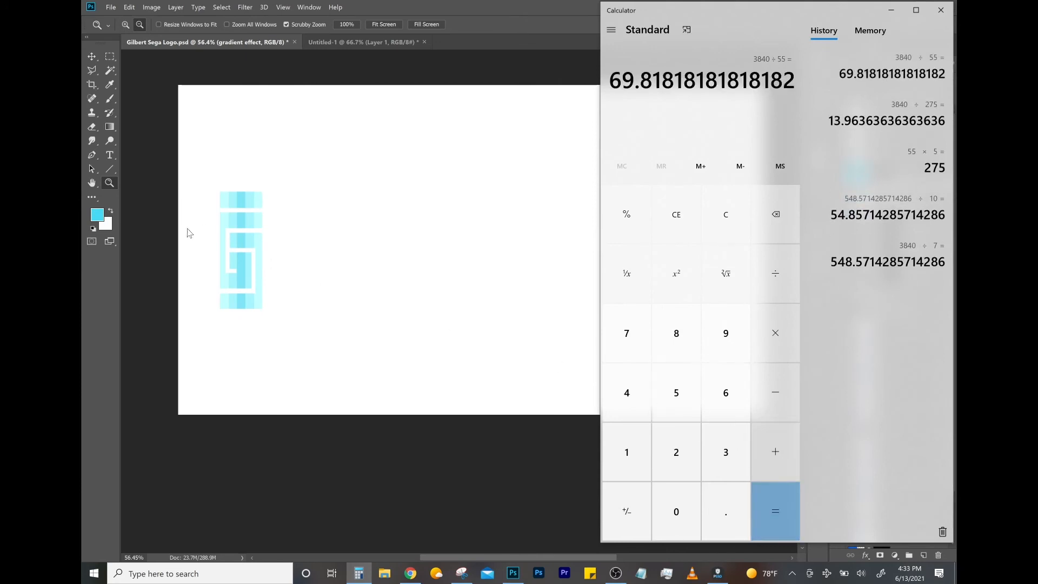
- Return to Photoshop and move the gradient effect group left until its stripes clear the letters, then apply the transform
drag(244, 312, 230, 313)
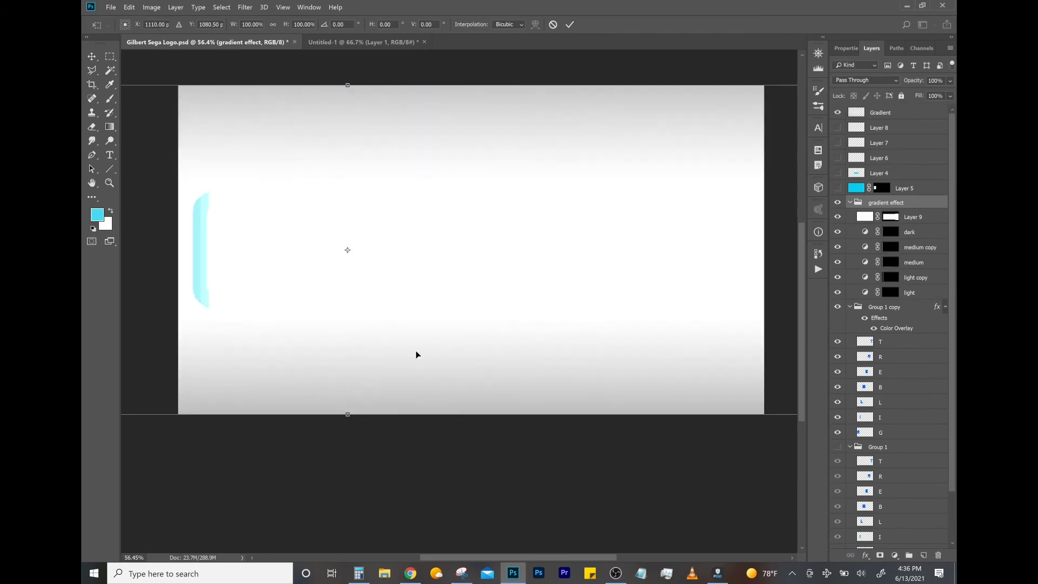
drag(417, 354, 394, 352)
key(Return)
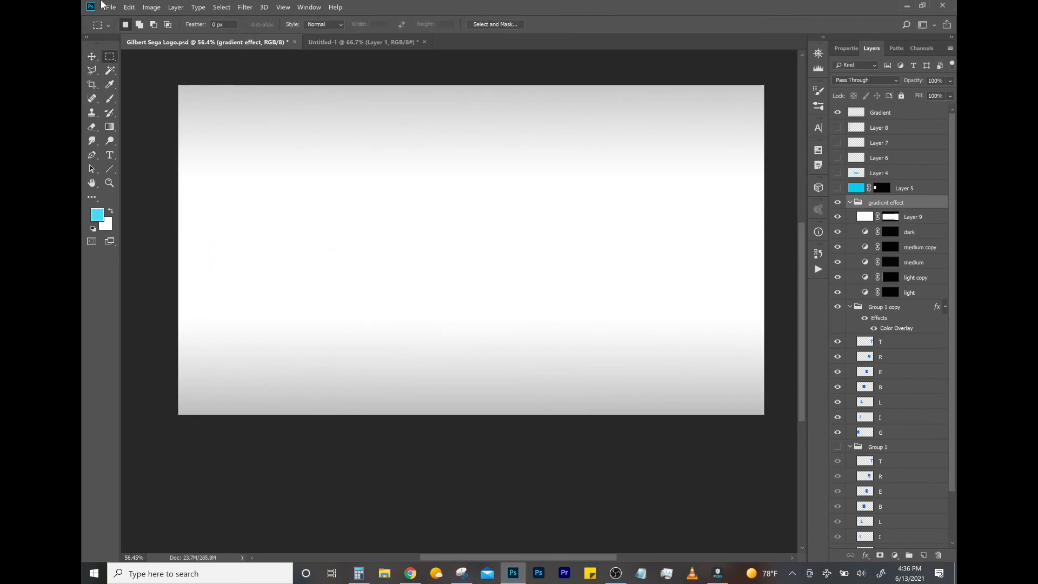
- Export the blank gradient-background frame, ending its file name with "ALL WHITE w Gradient"
click(110, 7)
mouse_move(178, 147)
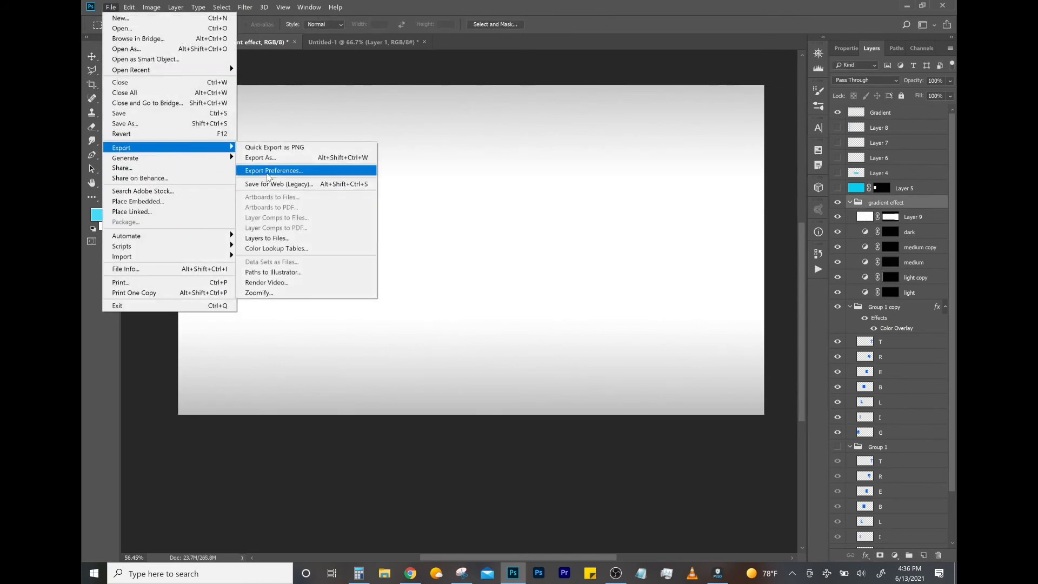
click(283, 158)
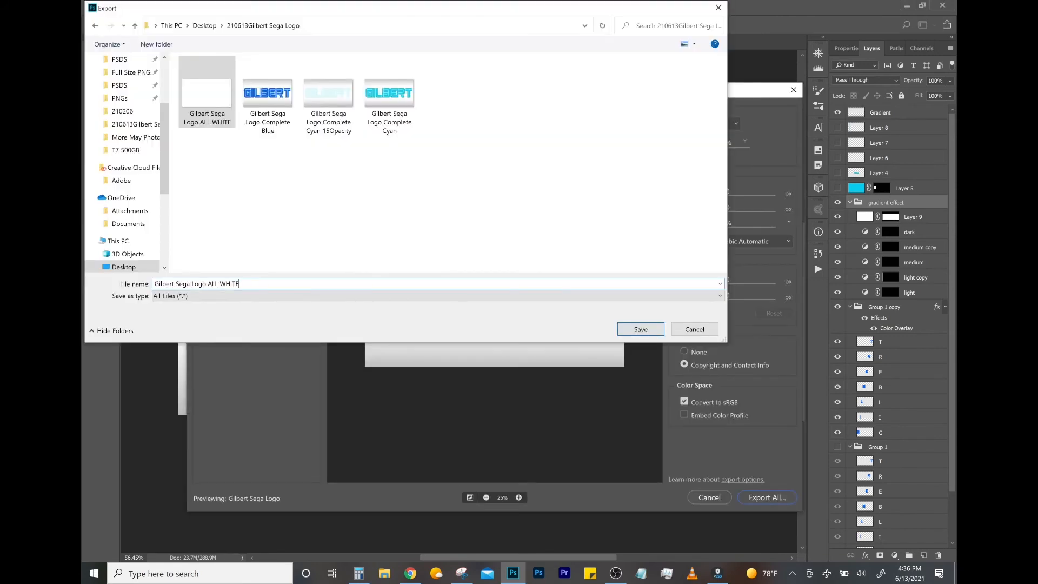
text(w)
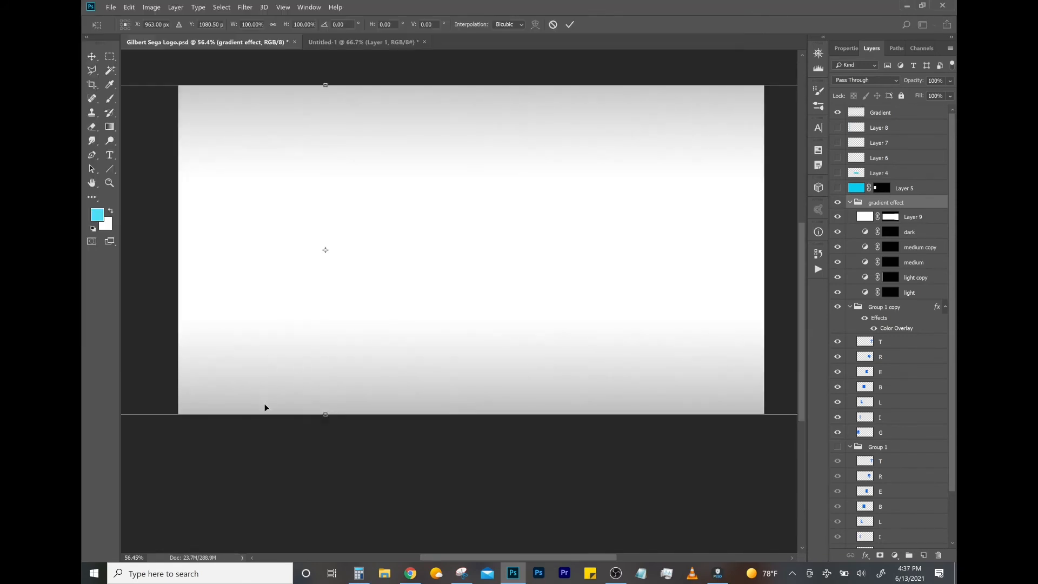
- Move the gradient effect group right until its first stripes show on the G's edge, and export the frame
drag(266, 406, 287, 403)
key(Return)
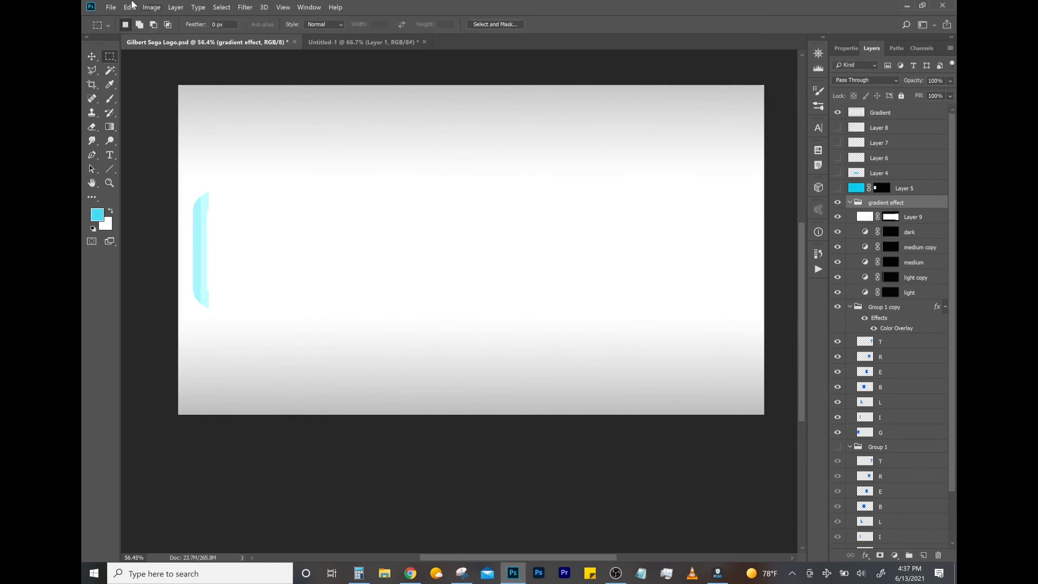
click(111, 7)
mouse_move(158, 153)
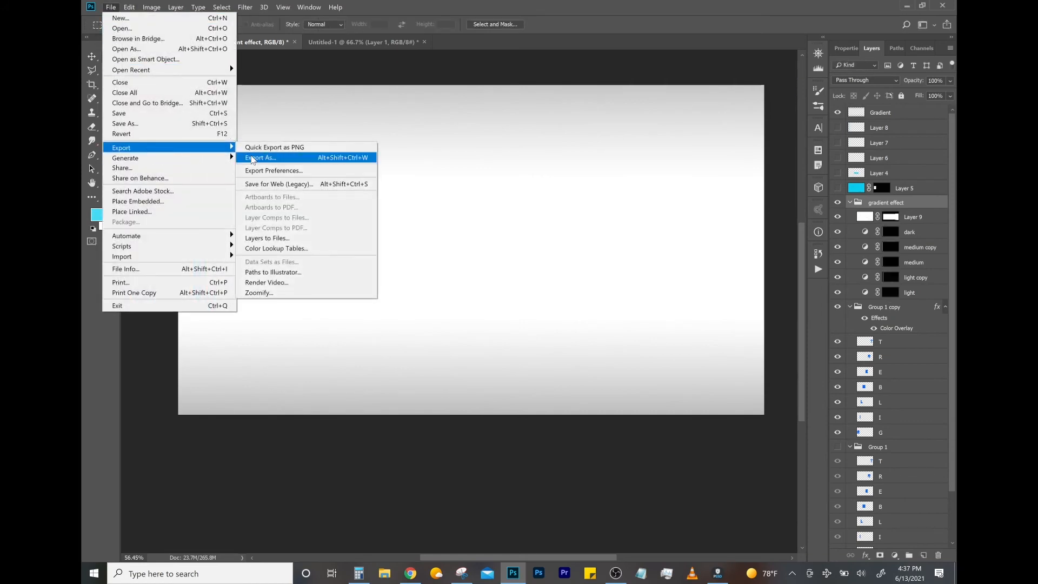
click(281, 158)
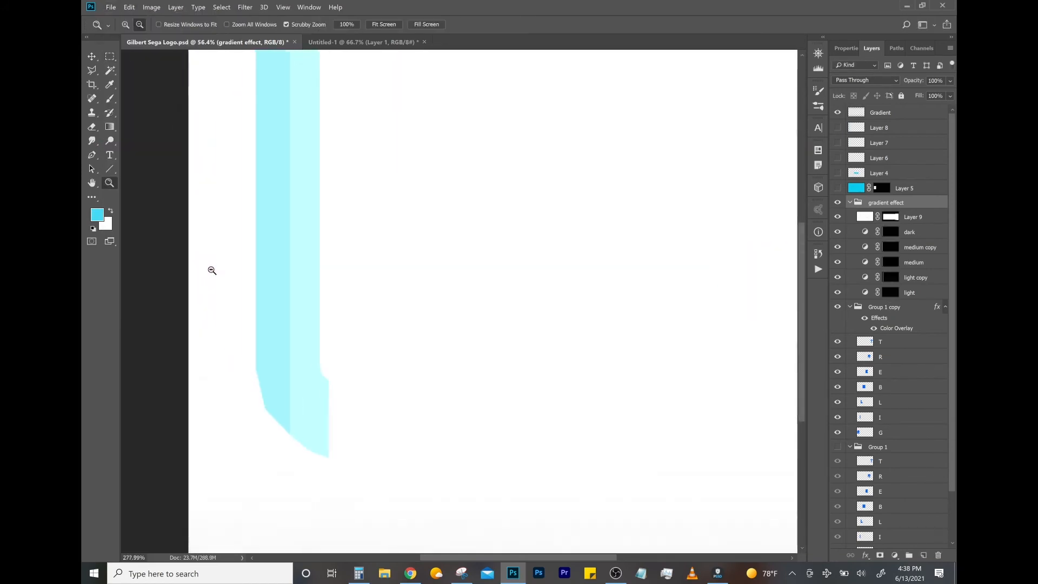
- Shift the gradient effect group further right and export the frame to the 210613 logo folder, reusing an existing Bars file name as base
scroll(213, 273, up, 2)
drag(326, 352, 426, 373)
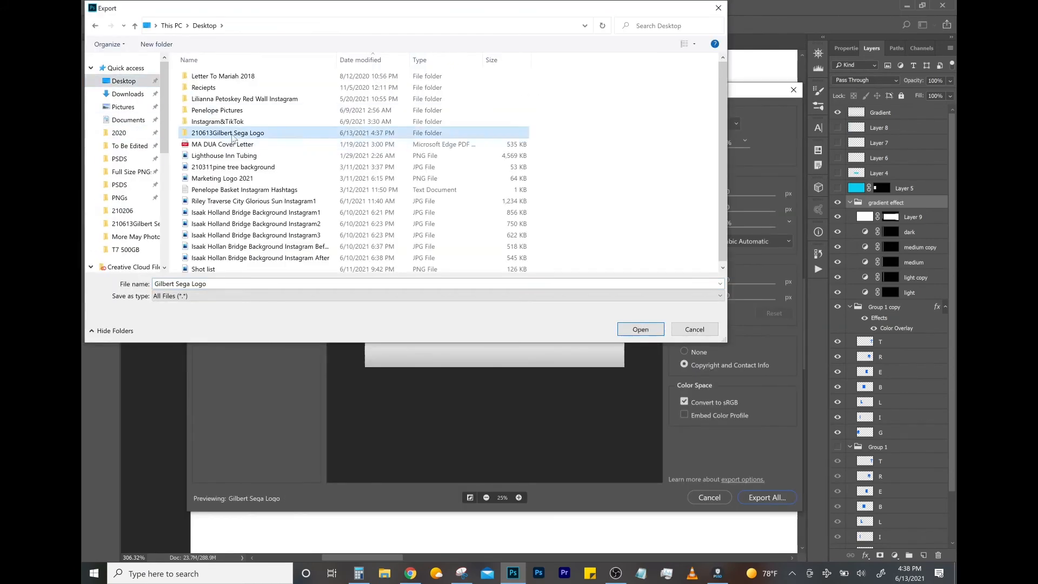
double_click(232, 135)
click(328, 98)
click(392, 108)
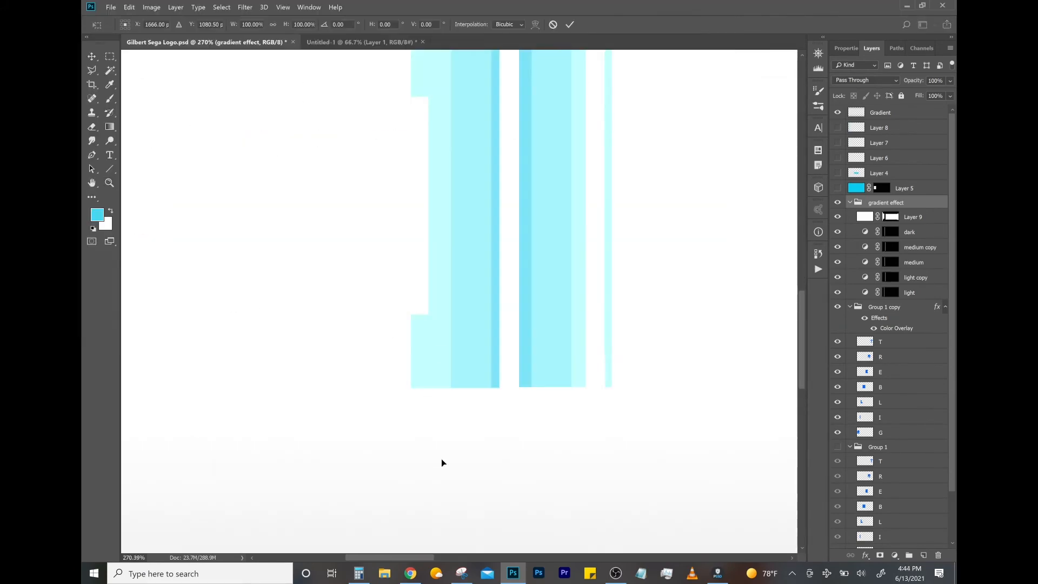
- Continue shifting the gradient effect group right and exporting frames as even-numbered Bars files, up to 18 Bars
drag(441, 458, 519, 447)
key(Return)
key(z)
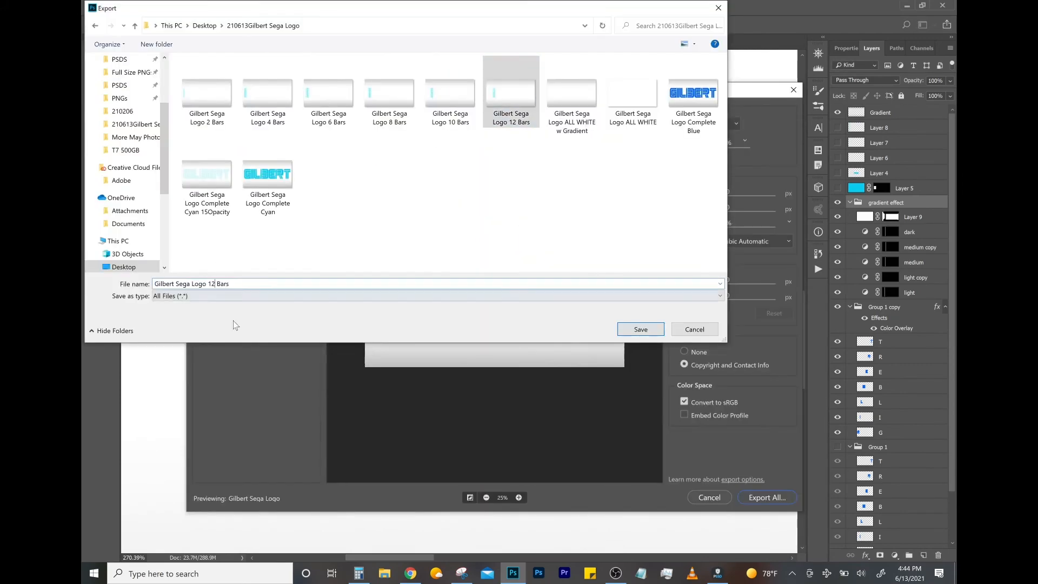
key(Right)
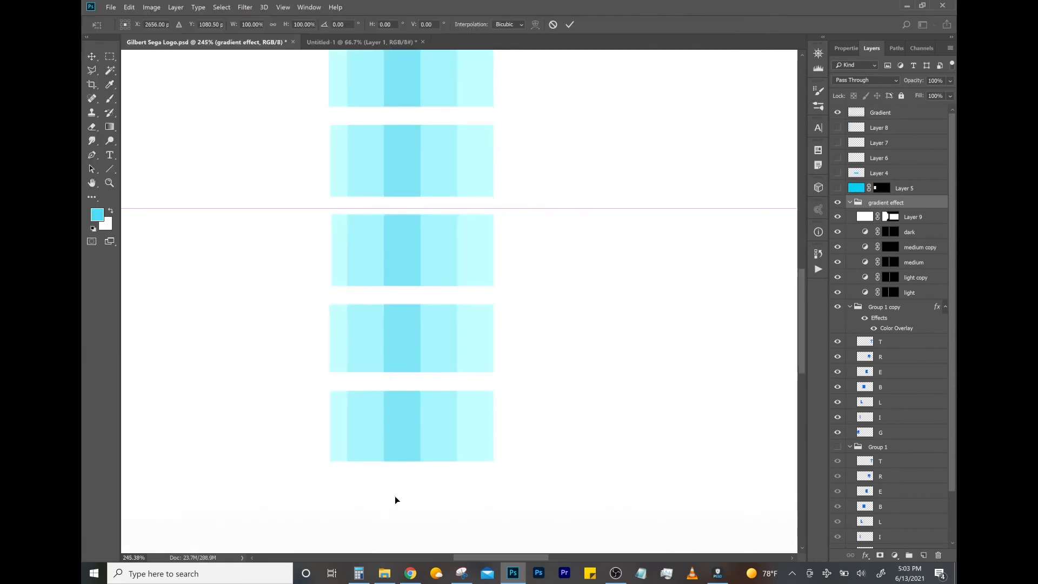
drag(394, 498, 462, 507)
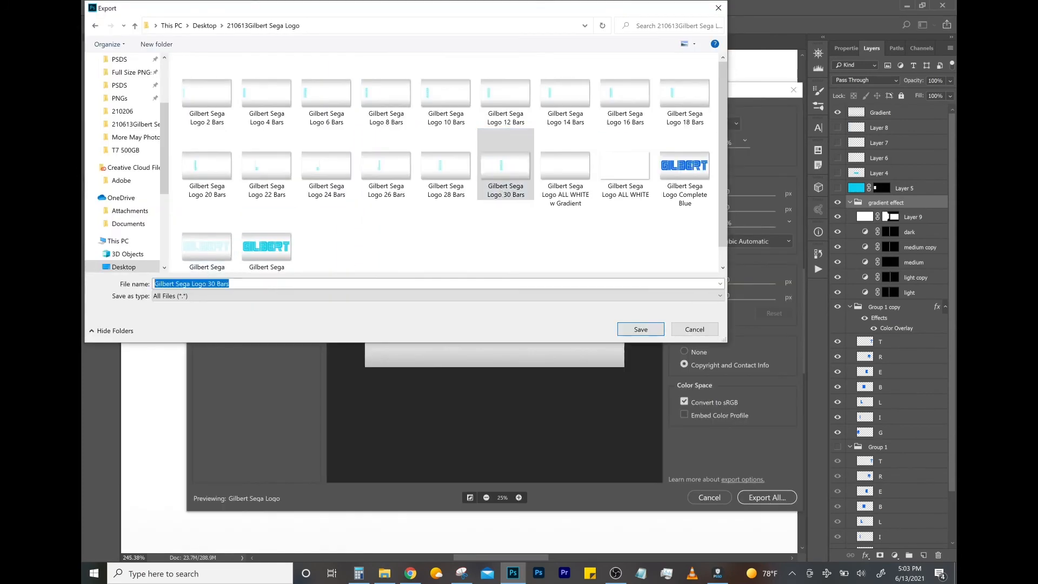
- Export the following sweep frames up to 66 Bars, naming each from the preceding file and raising the bar number by two
click(685, 167)
click(215, 284)
click(214, 284)
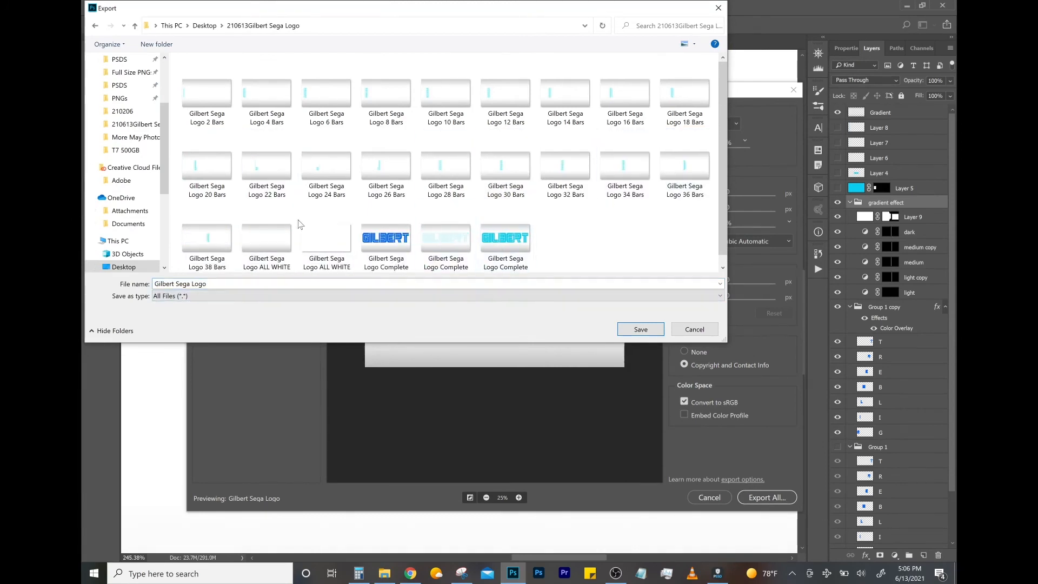
click(209, 238)
click(214, 284)
click(215, 284)
key(BackSpace)
key(BackSpace)
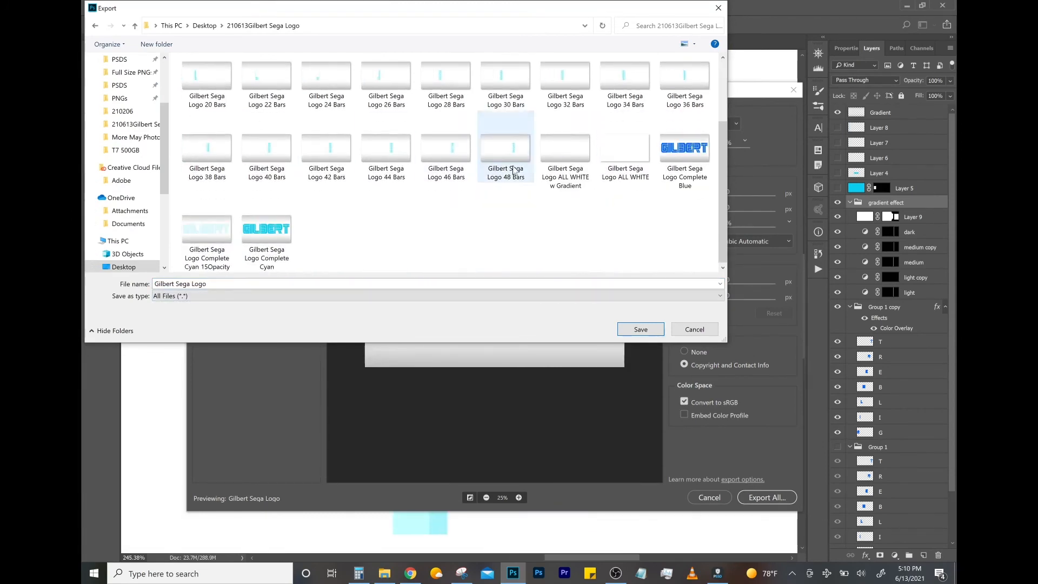
click(513, 171)
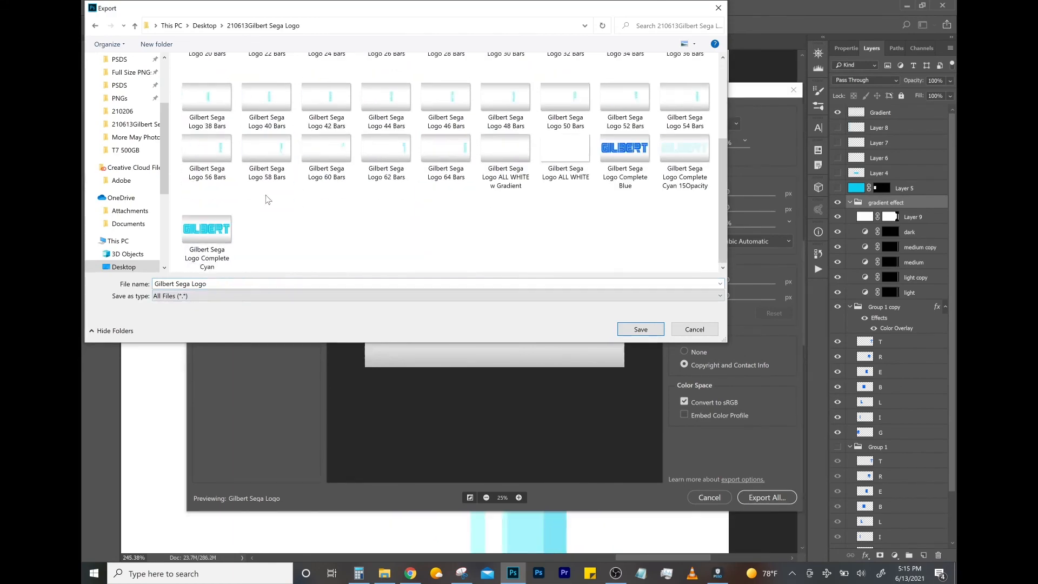
click(446, 157)
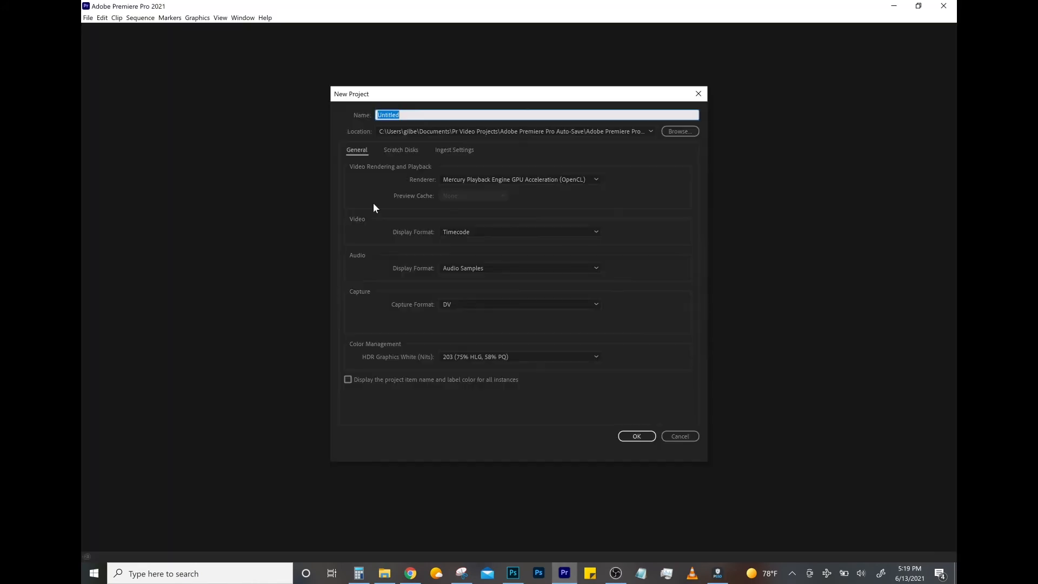
- Create a Premiere Pro project named with the date code 210613, the first name and "Sega Logo"
text(210613Gilbert Sega Logo)
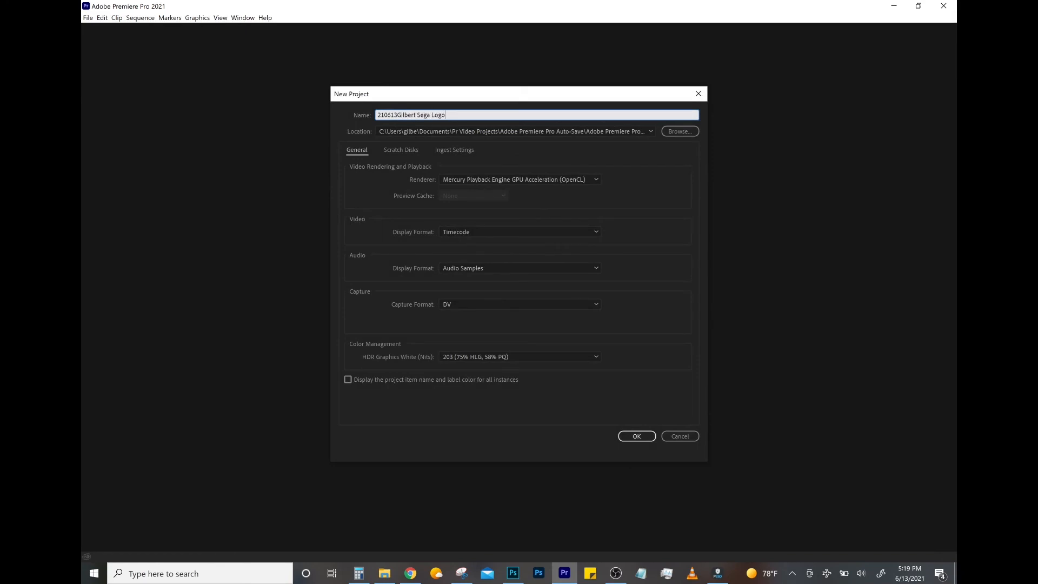
key(Return)
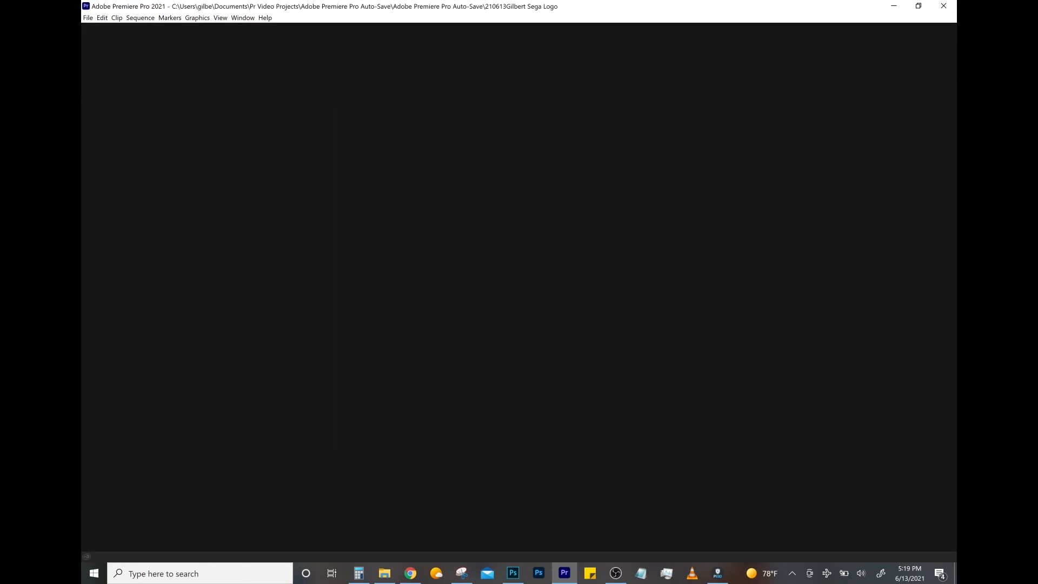
- Select all exported logo images in the File Explorer folder and add them to the empty timeline as a sequence
key(alt+Tab)
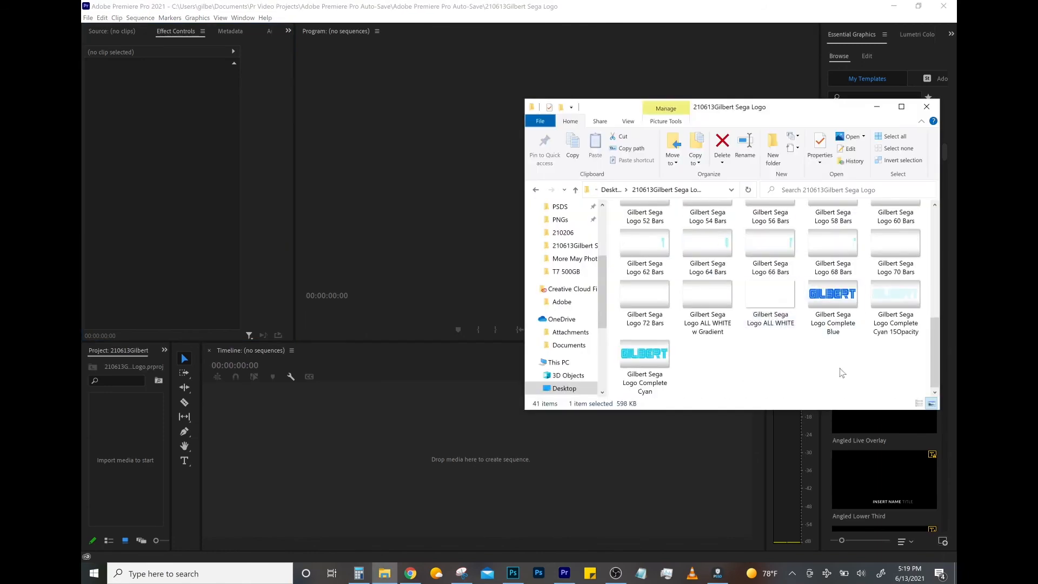
click(910, 387)
drag(886, 361, 615, 171)
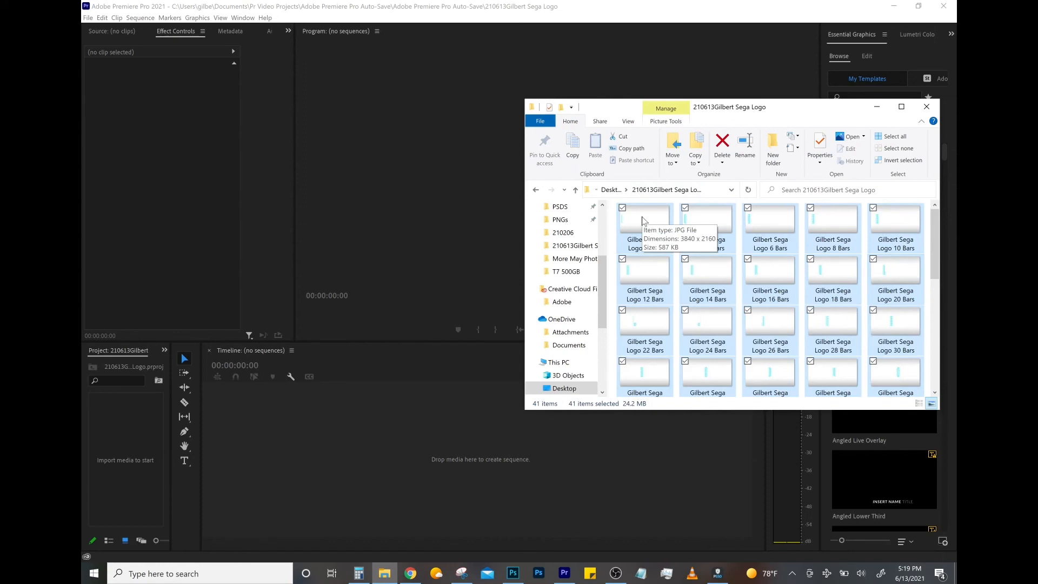
drag(643, 221, 225, 467)
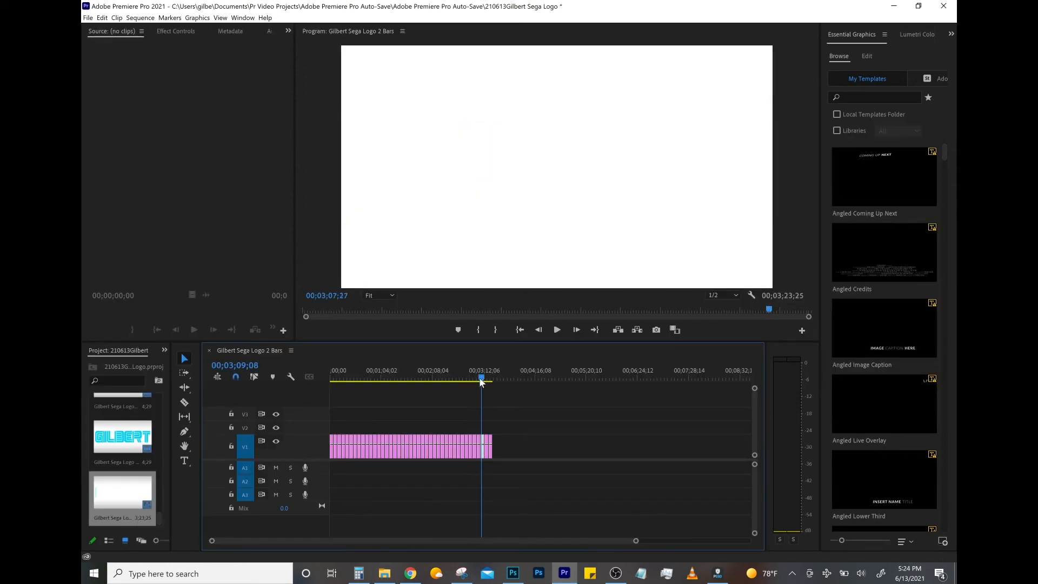
- Select the striped-bar clips on V1 and set their duration to 2 frames
drag(483, 379, 460, 380)
drag(473, 412, 317, 506)
right_click(381, 447)
click(452, 283)
click(496, 263)
text(2)
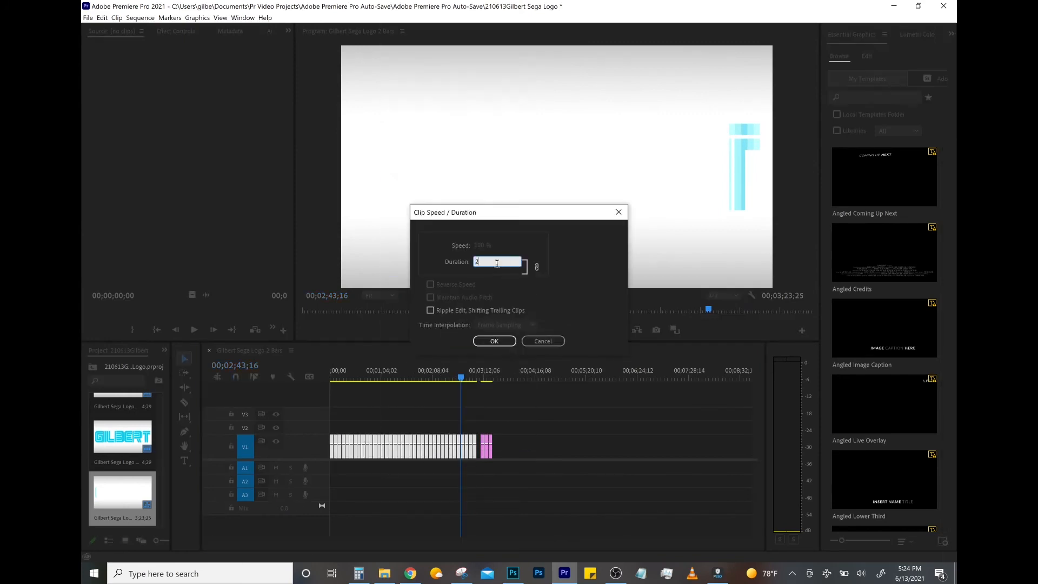
click(493, 341)
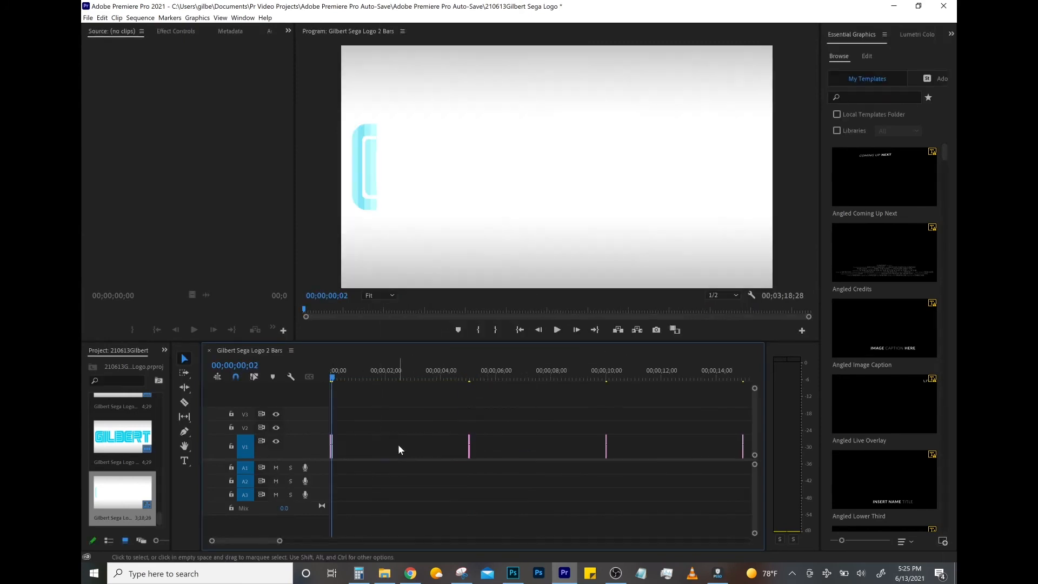
- Ripple delete the gaps between the shortened bar clips on V1 and play the sequence
right_click(400, 446)
click(409, 453)
right_click(434, 446)
click(439, 452)
right_click(444, 447)
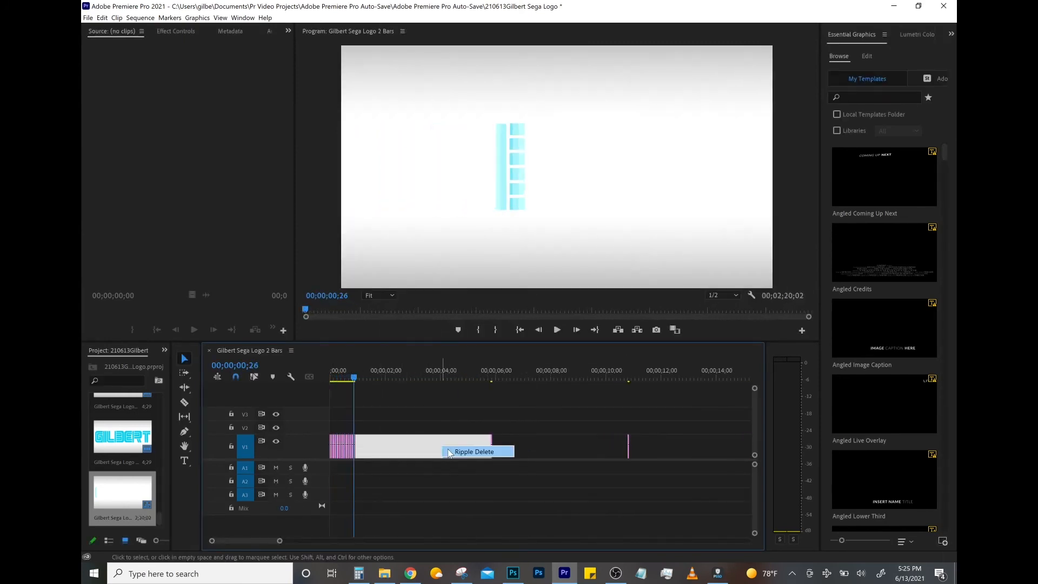
click(449, 453)
right_click(457, 446)
click(464, 453)
right_click(467, 447)
click(473, 452)
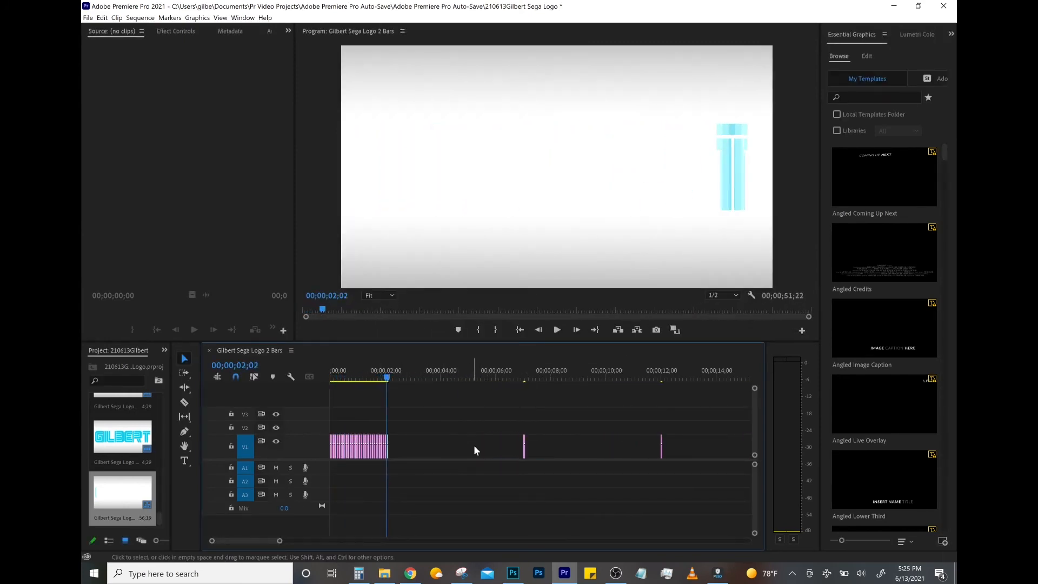
right_click(481, 447)
click(485, 452)
click(557, 330)
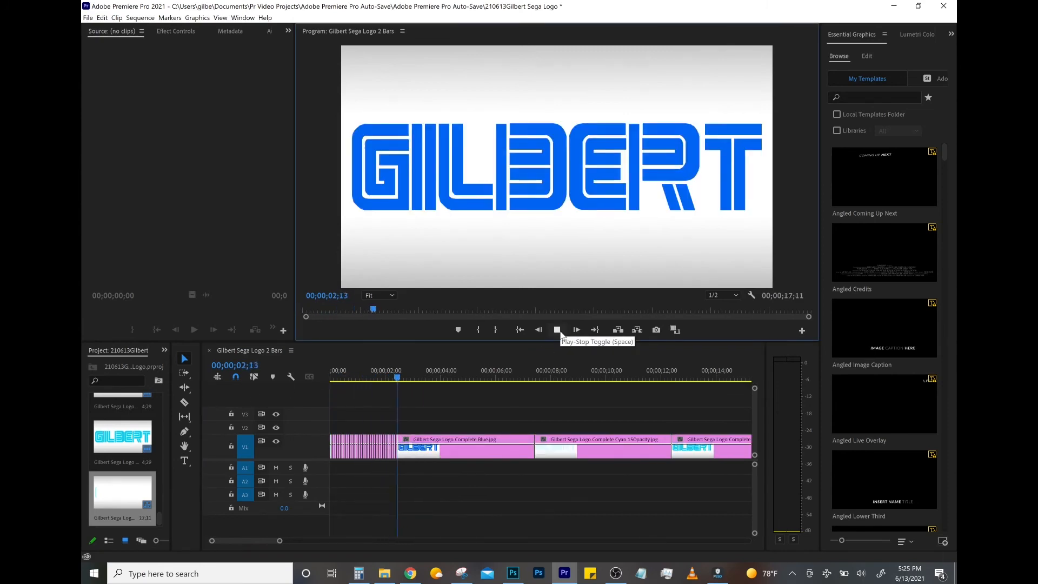
- Move the Complete Blue clip up to V3 and place the Cyan 15Opacity clip directly after the bar clips on V1
drag(458, 448, 594, 413)
drag(605, 450, 467, 451)
drag(436, 378, 398, 378)
- Shorten the Cyan 15Opacity clip through its Speed/Duration settings
key(alt+Tab)
right_click(458, 435)
click(496, 262)
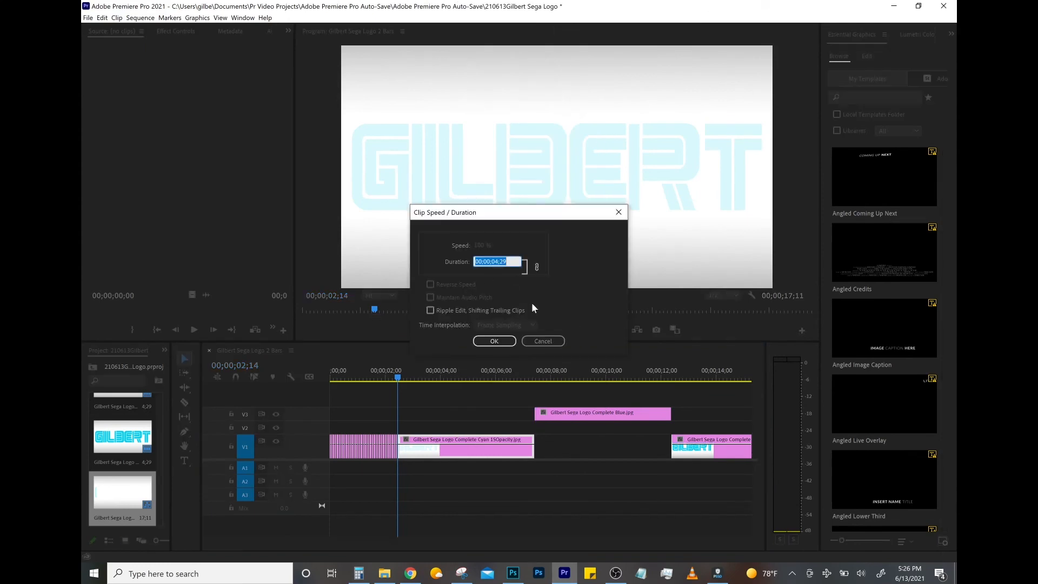
key(Return)
- Place the Complete Cyan clip directly after the shortened clips on V1 and set its duration to 1 frame
drag(728, 444, 455, 441)
right_click(454, 440)
click(496, 261)
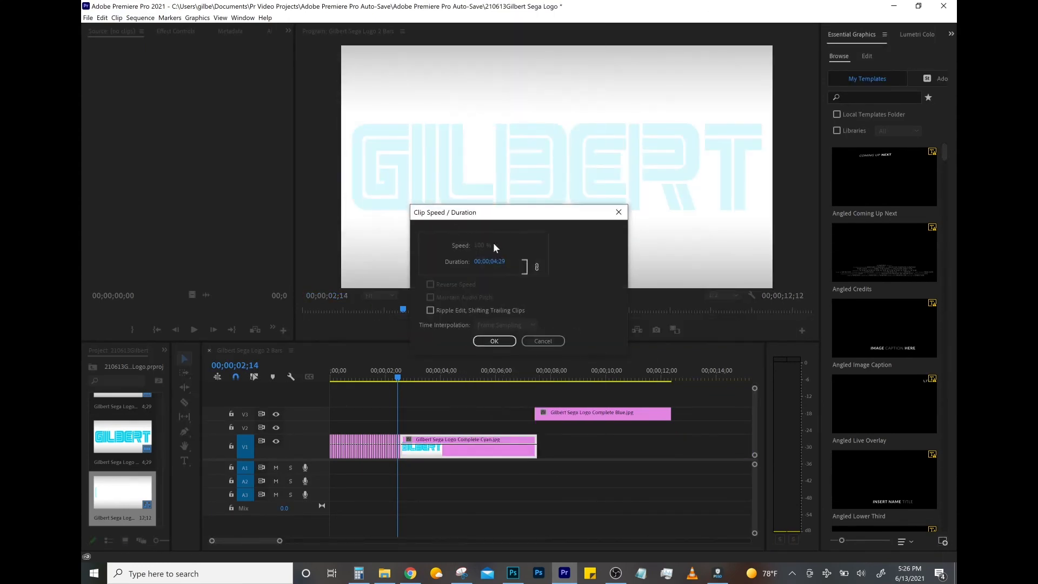
text(1)
click(493, 345)
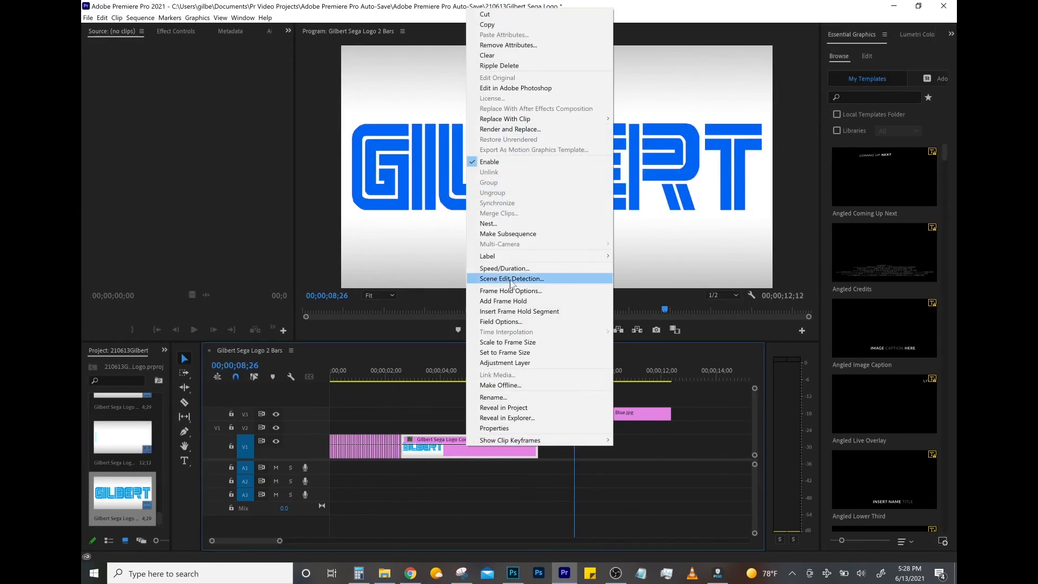
- Set the duration of the remaining long logo clip on V1 to 3 frames
click(503, 272)
text(3)
key(Return)
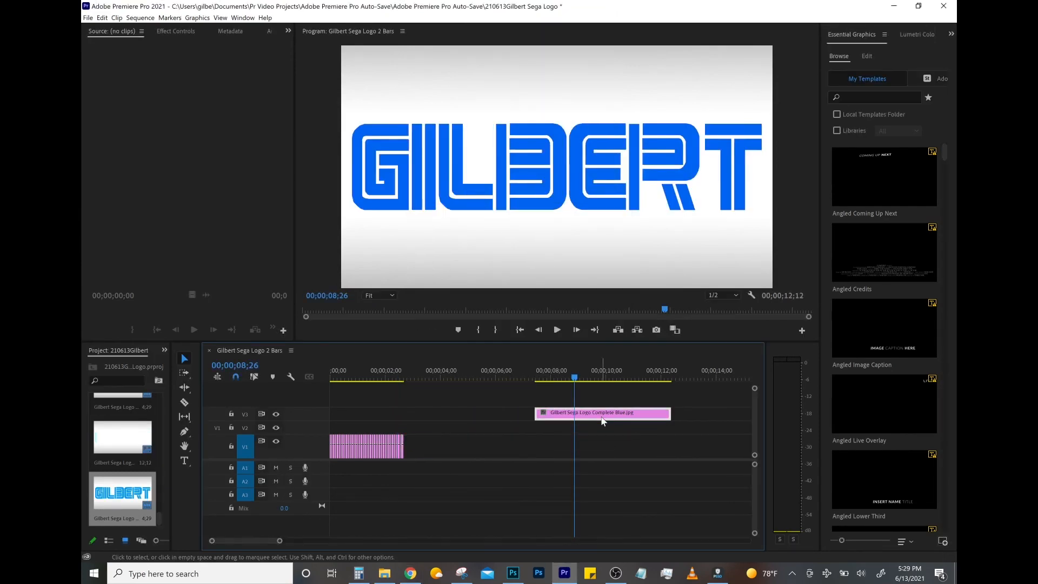
- Set the duration of the Complete Blue clip on V3 to 70 frames
right_click(600, 413)
click(653, 385)
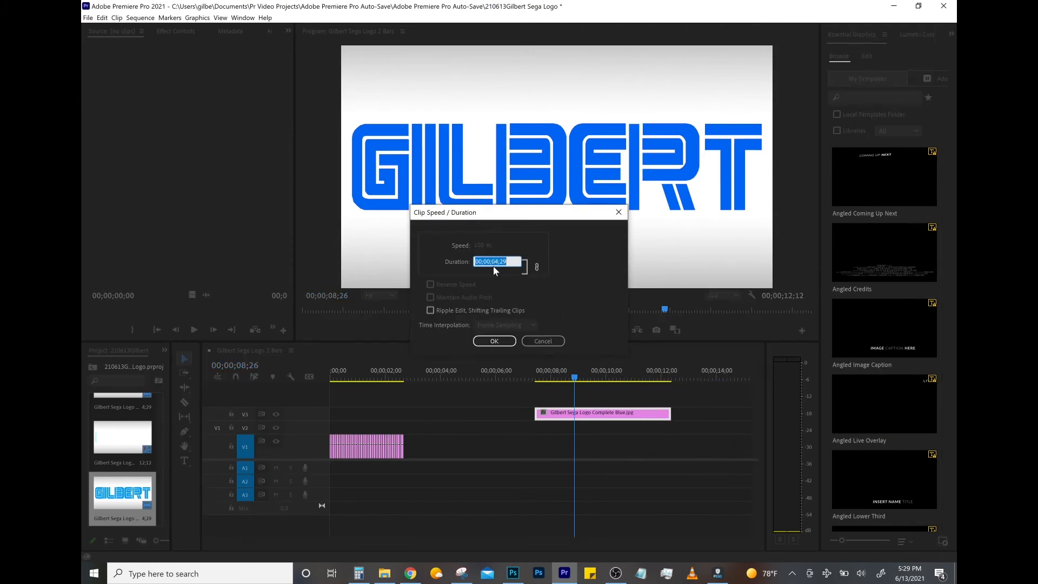
text(70)
key(Return)
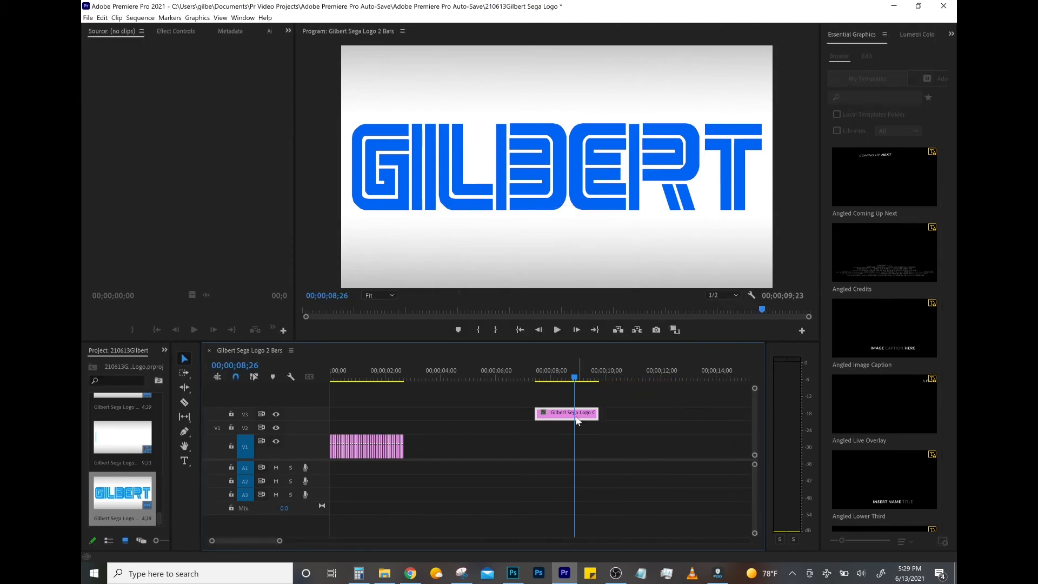
- Place the Complete Blue clip right after the clips on V1 and set its second copy's duration to 12 frames
drag(566, 418, 433, 446)
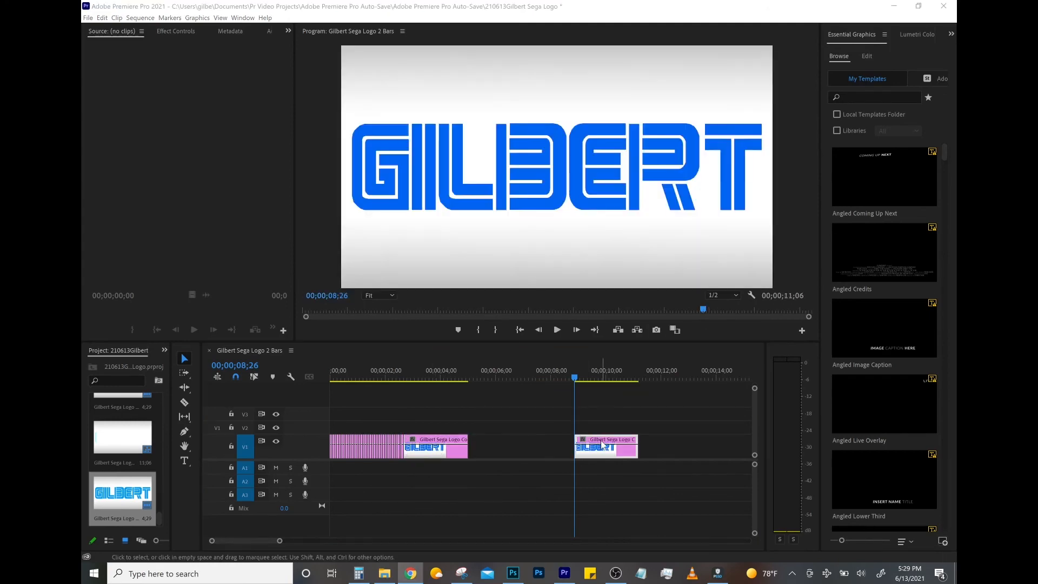
right_click(603, 444)
click(671, 269)
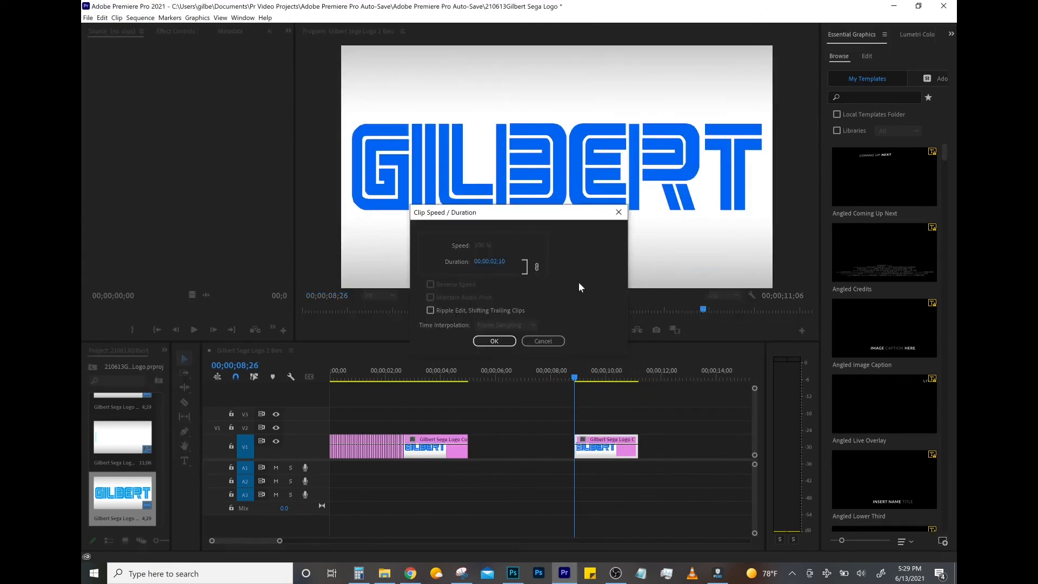
key(Tab)
text(12)
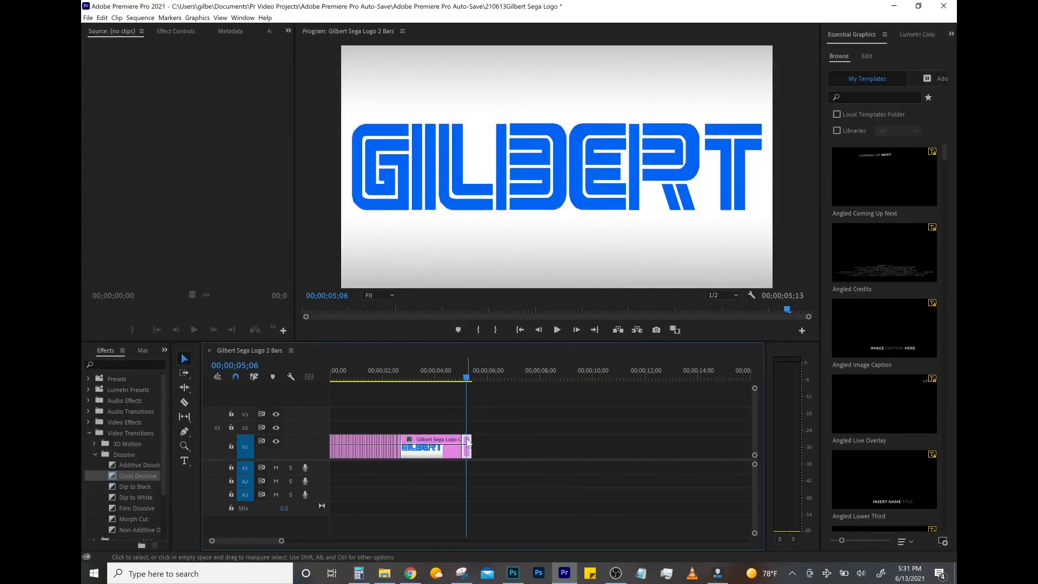
- Keyframe the short Complete Blue clip's opacity to fade from 100% at its start to 0% at its end
click(288, 31)
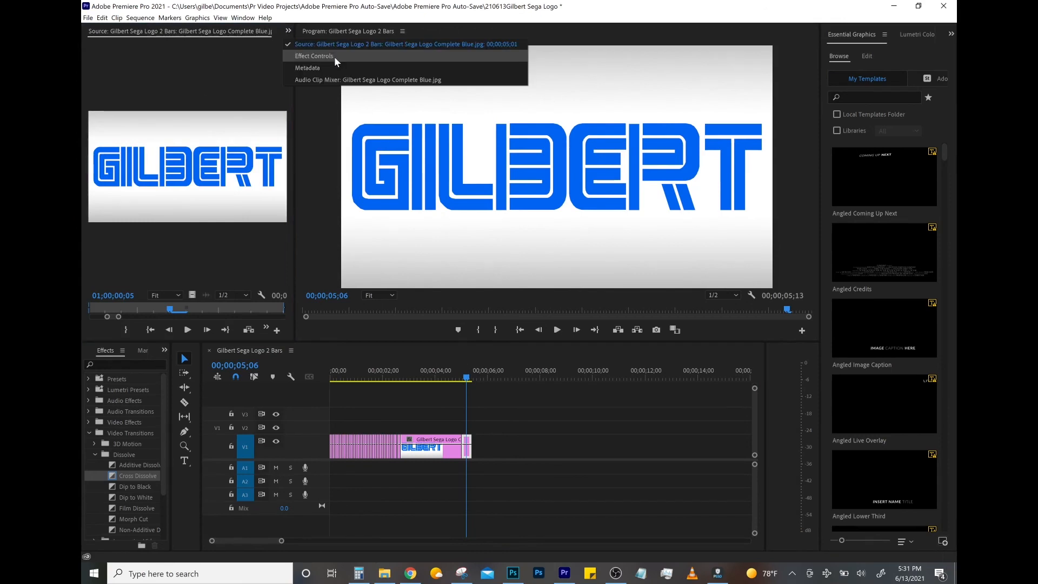
click(316, 59)
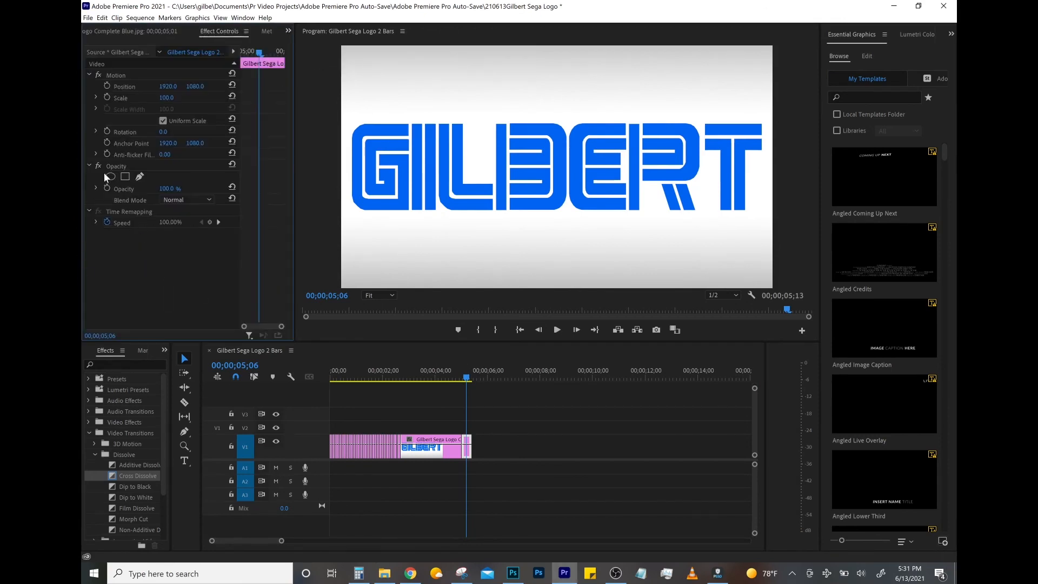
click(107, 188)
drag(167, 189, 113, 189)
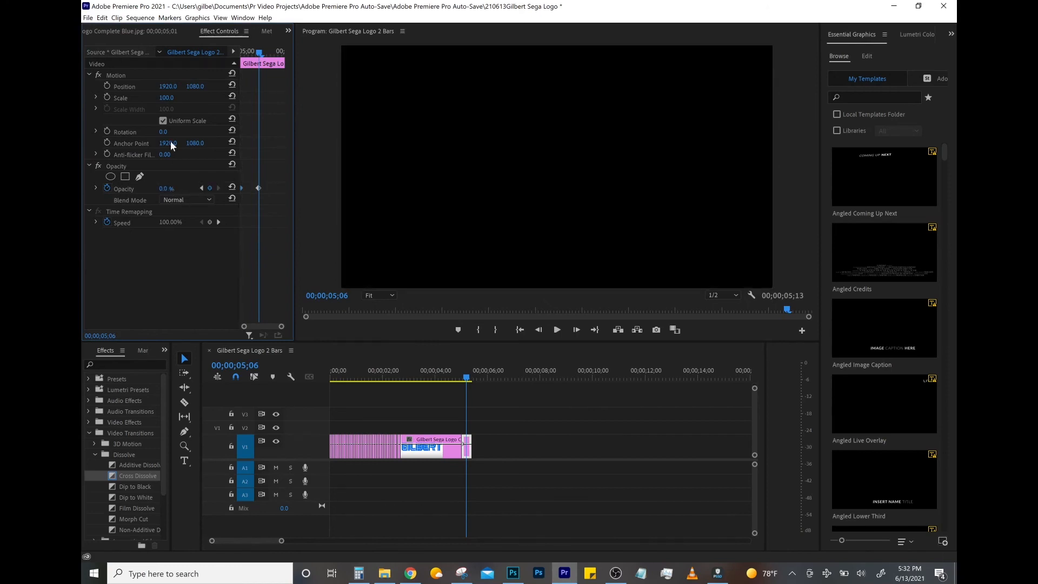
drag(256, 188, 300, 192)
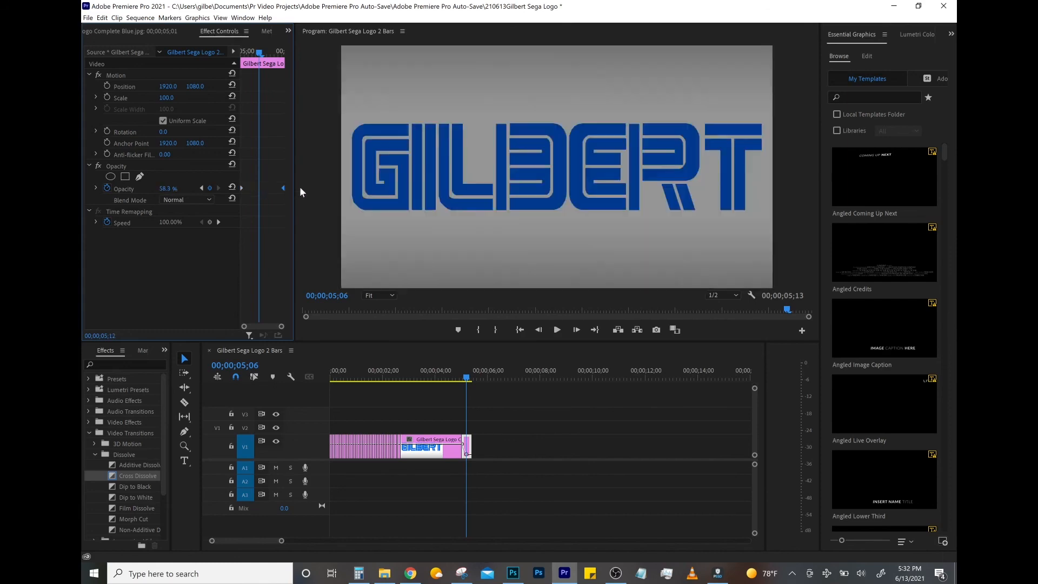
- Move the fading Complete Blue clip up to V2 and place a copy of the blank gradient background beneath it on V1
drag(466, 444, 468, 429)
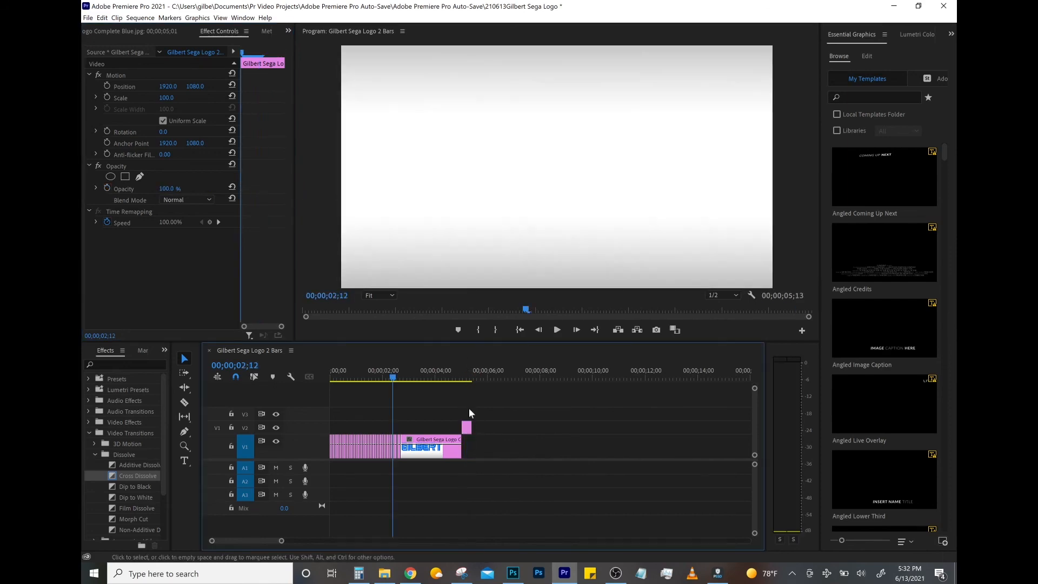
click(523, 373)
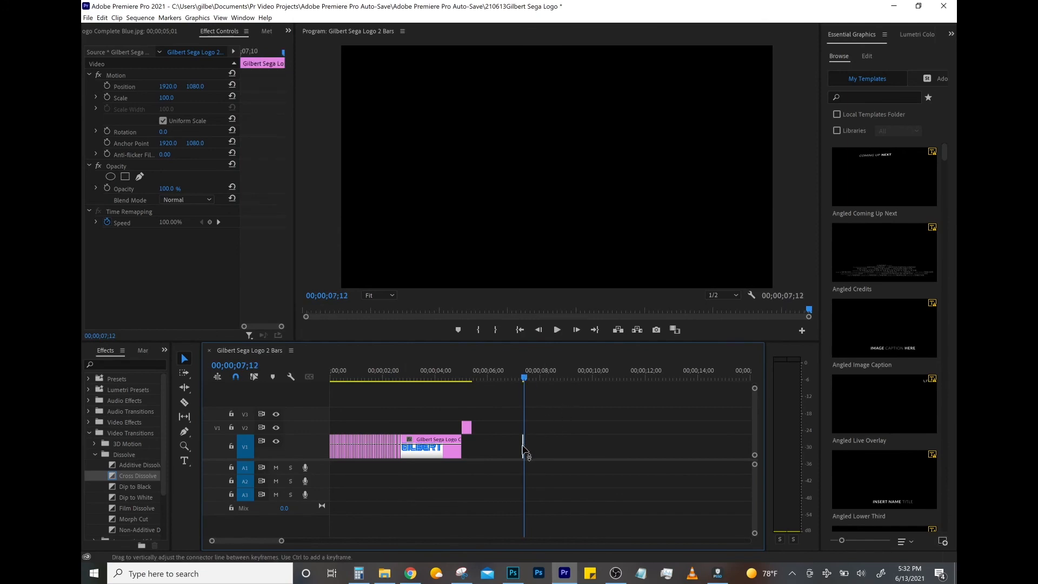
drag(523, 450, 478, 450)
drag(472, 379, 468, 385)
- Play the logo animation from the start, including the exported video in full screen
key(Home)
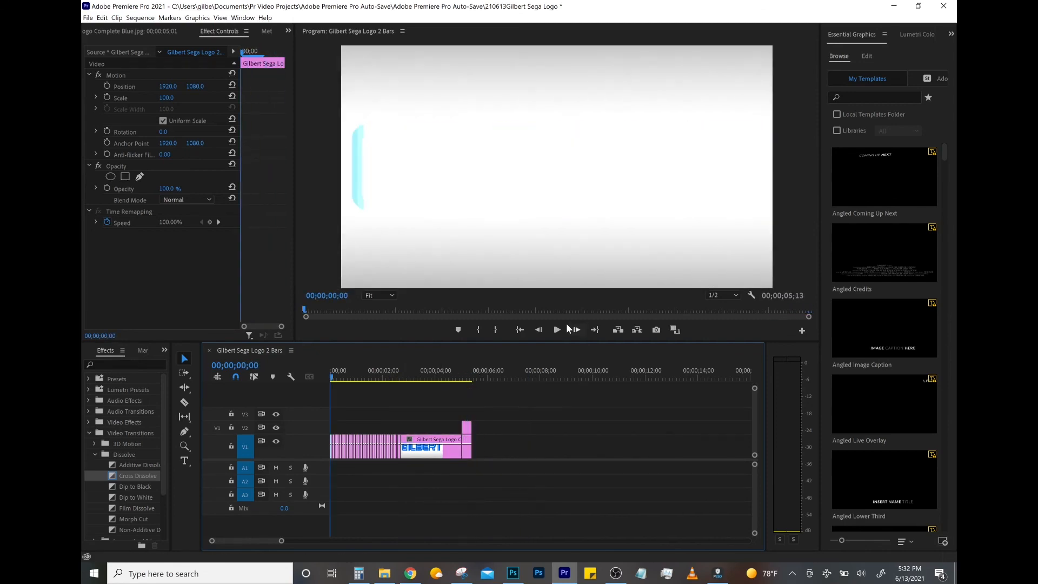
click(557, 330)
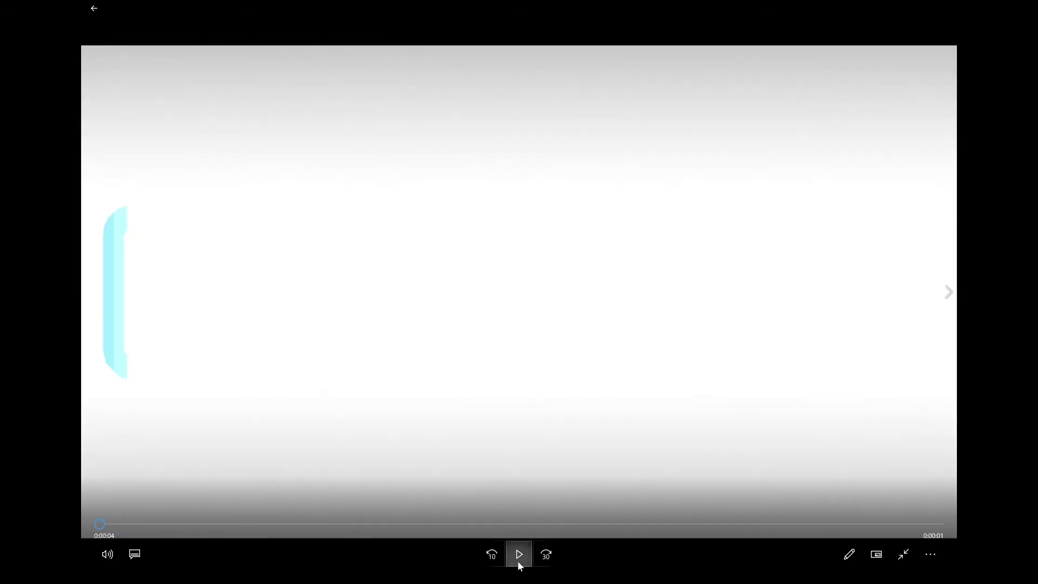
click(518, 562)
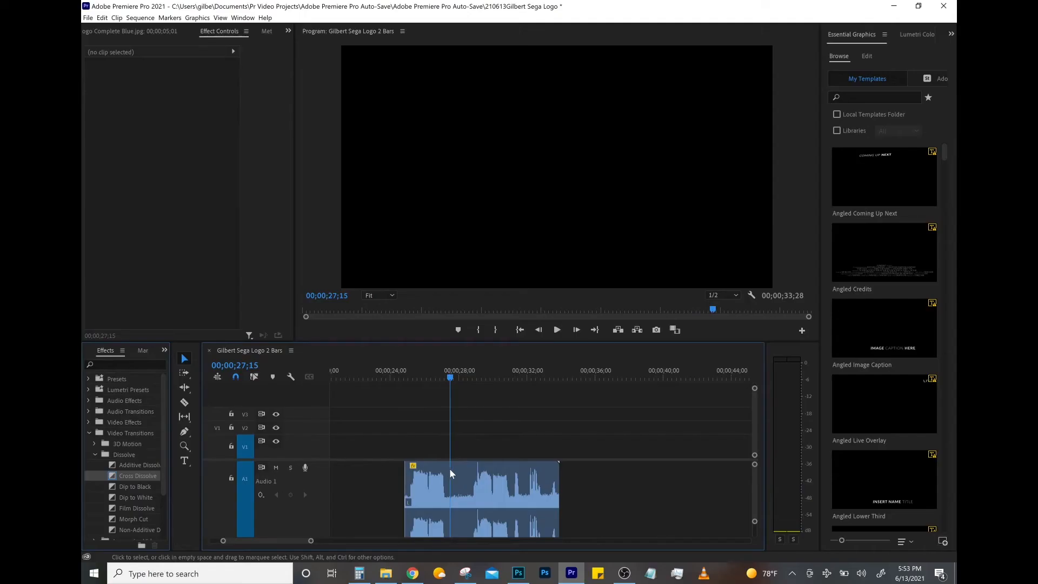
- Split the recorded audio clip on A1 at 00;00;27;15 and delete the part after the cut
key(c)
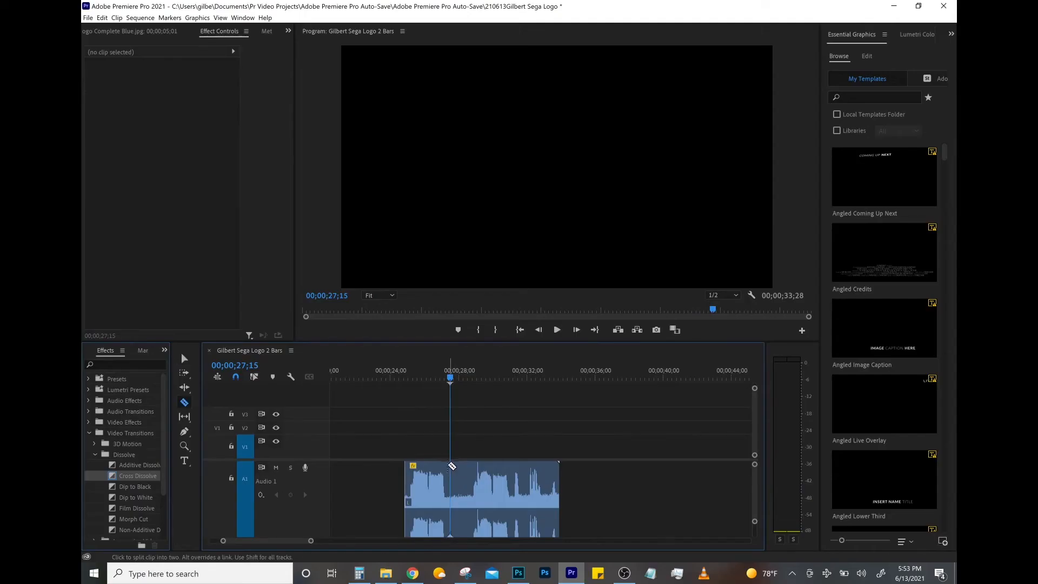
click(452, 464)
key(v)
click(471, 470)
key(Delete)
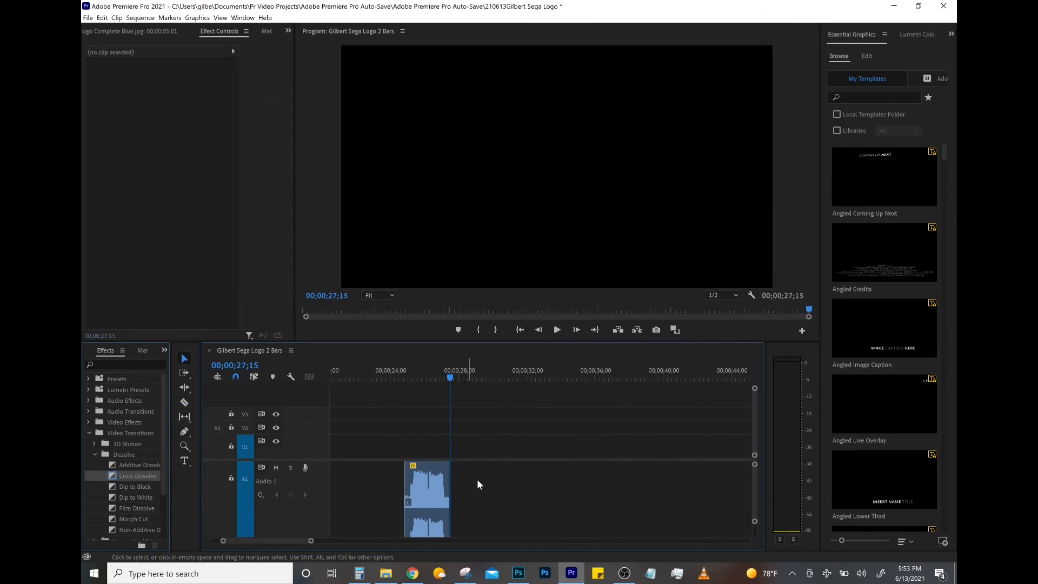
- Move the trimmed audio clip back along A1 so it sits beneath the final logo clips
key(minus)
key(minus)
key(minus)
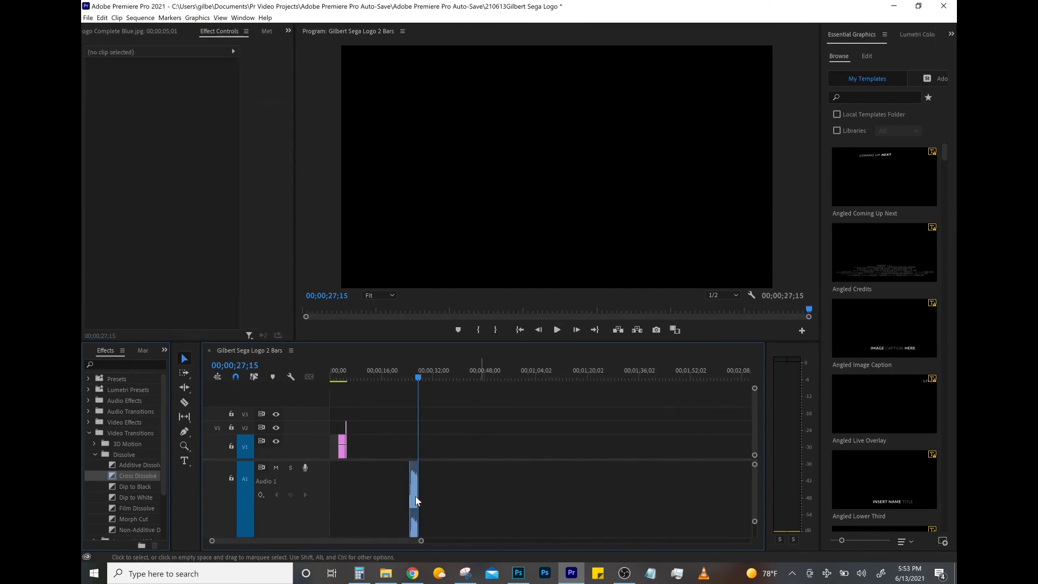
drag(413, 495, 347, 484)
key(equal)
key(equal)
key(equal)
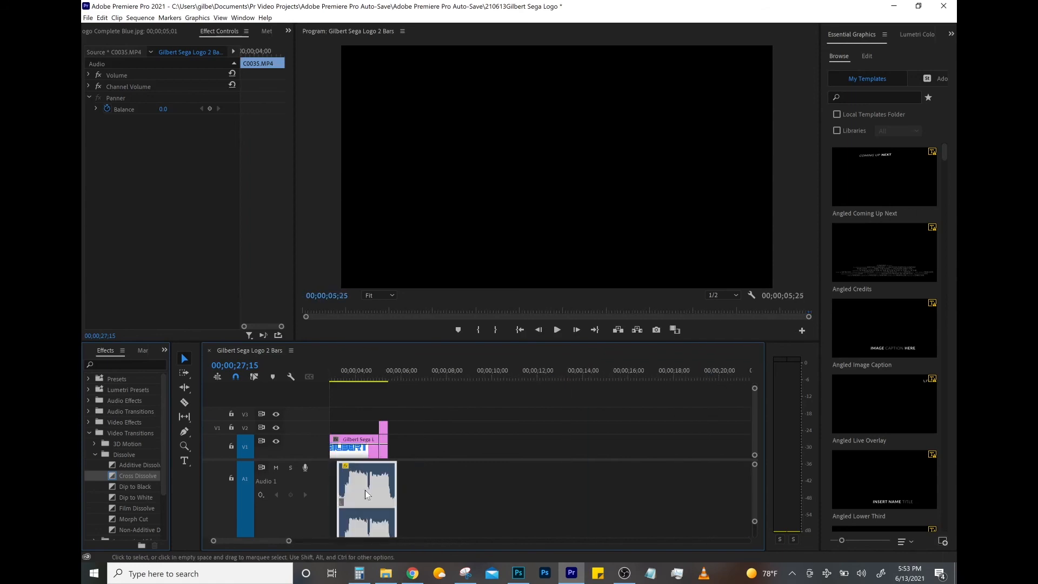
- Shift the A1 audio clip slightly earlier to line up with the long Complete Blue clip
key(minus)
key(minus)
key(minus)
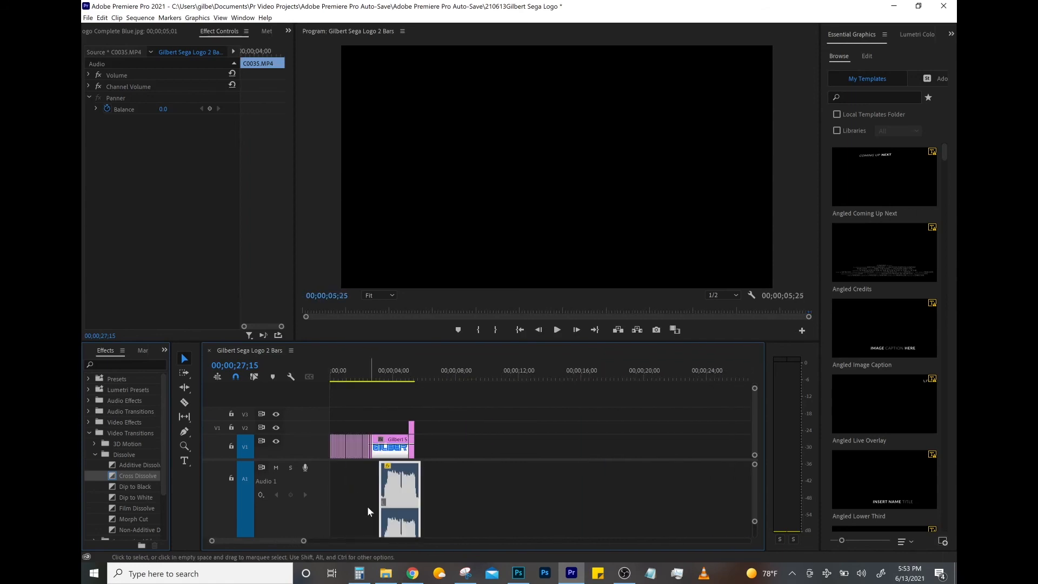
scroll(290, 494, down, 4)
scroll(348, 487, up, 1)
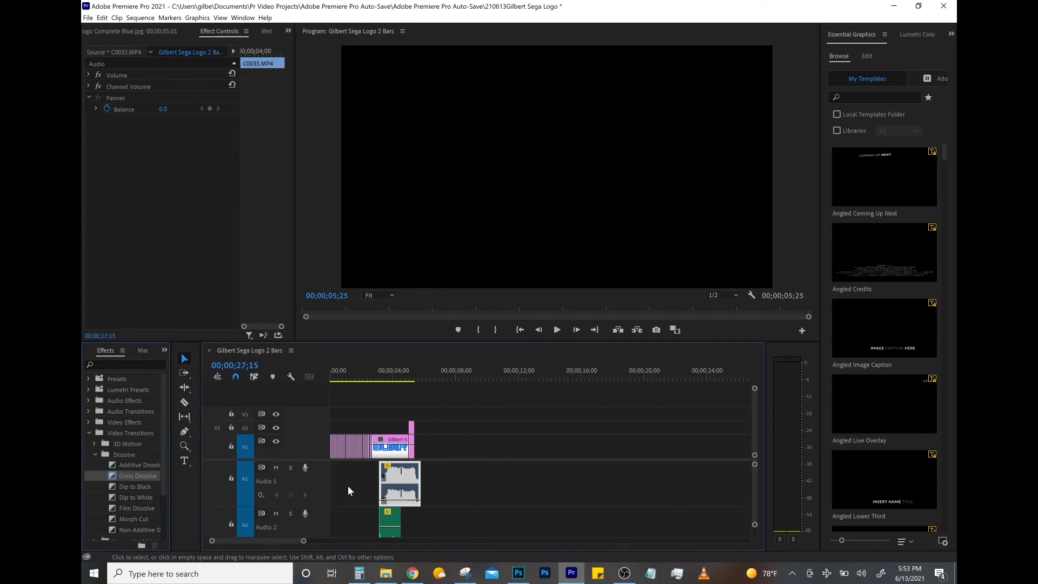
drag(409, 478, 400, 477)
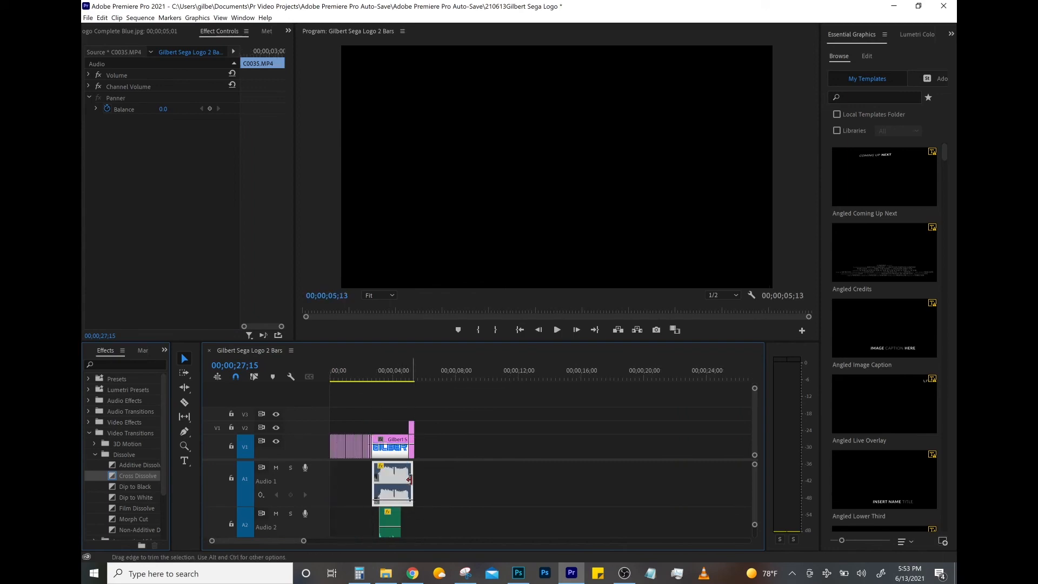
- Cut off and delete the quiet opening section of the A1 audio clip
scroll(395, 488, up, 5)
scroll(396, 489, up, 3)
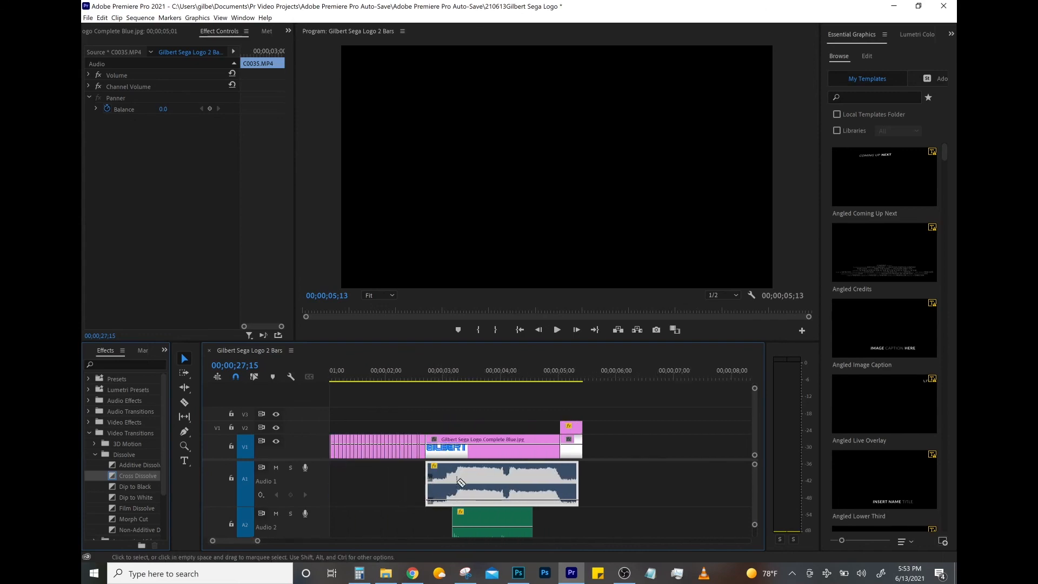
key(c)
click(444, 476)
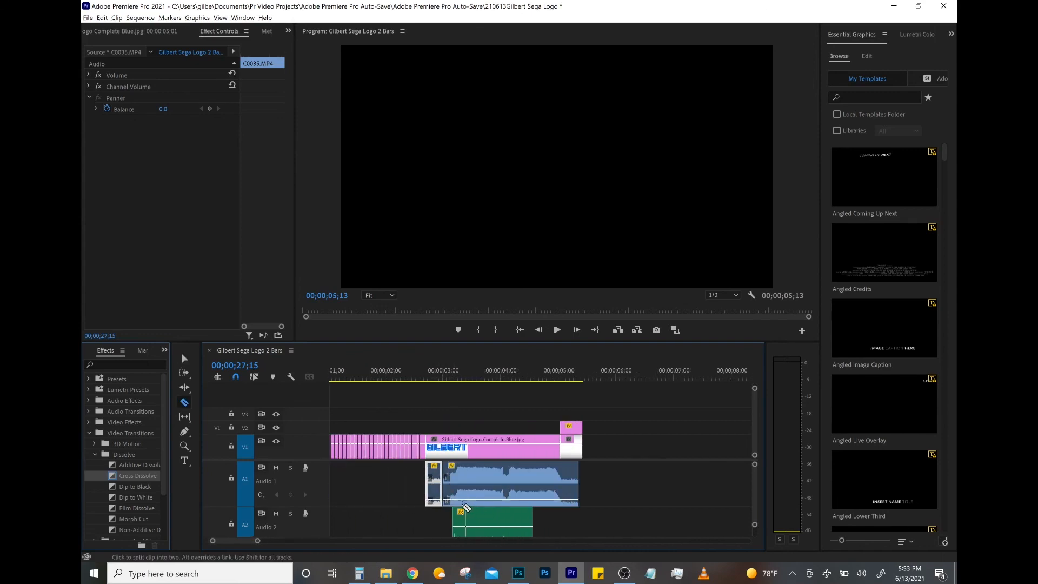
key(v)
click(434, 484)
key(Delete)
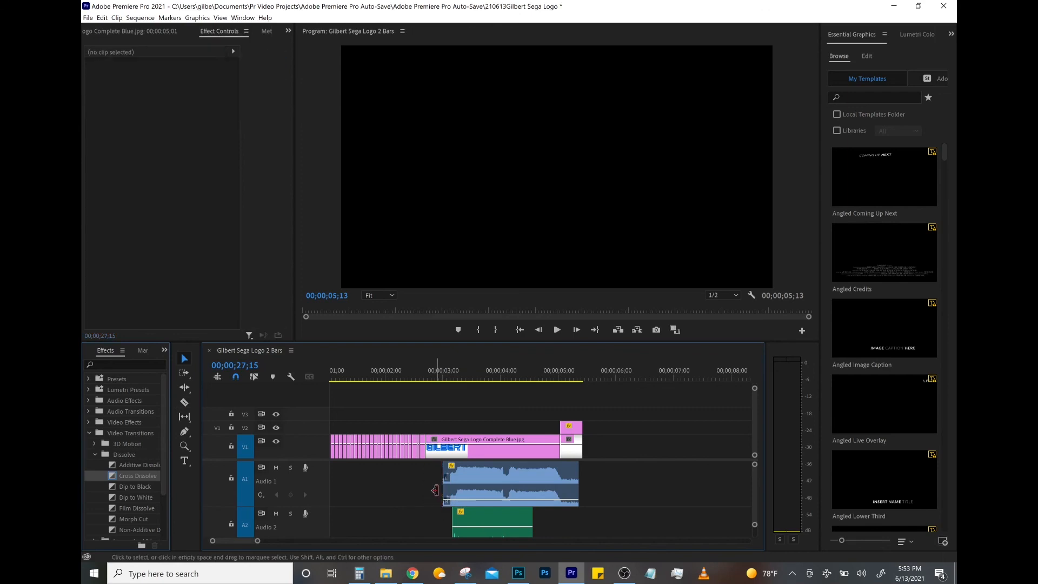
- Play back the Complete Blue section together with its audio
click(430, 373)
click(557, 330)
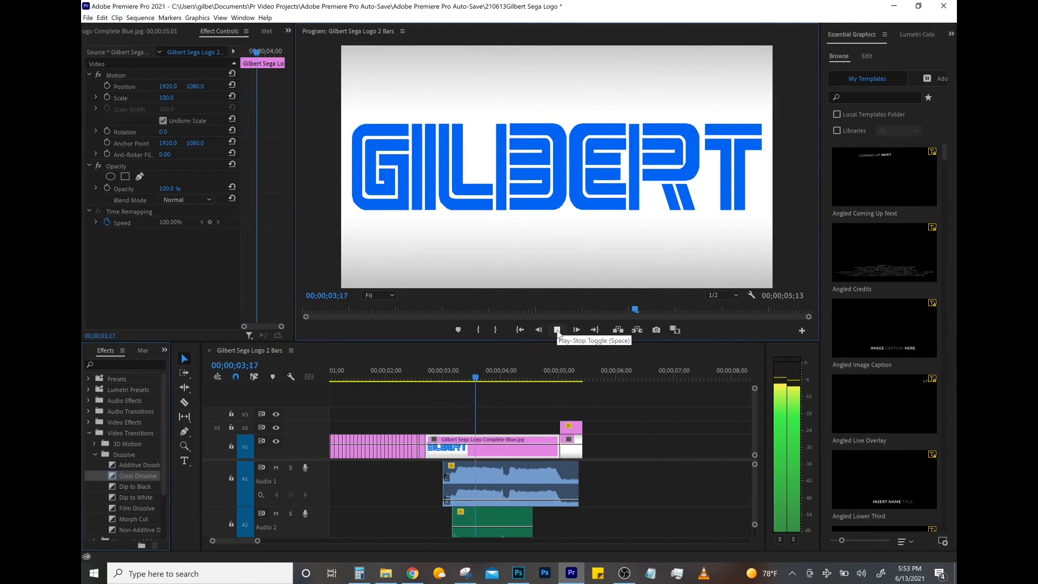
click(557, 330)
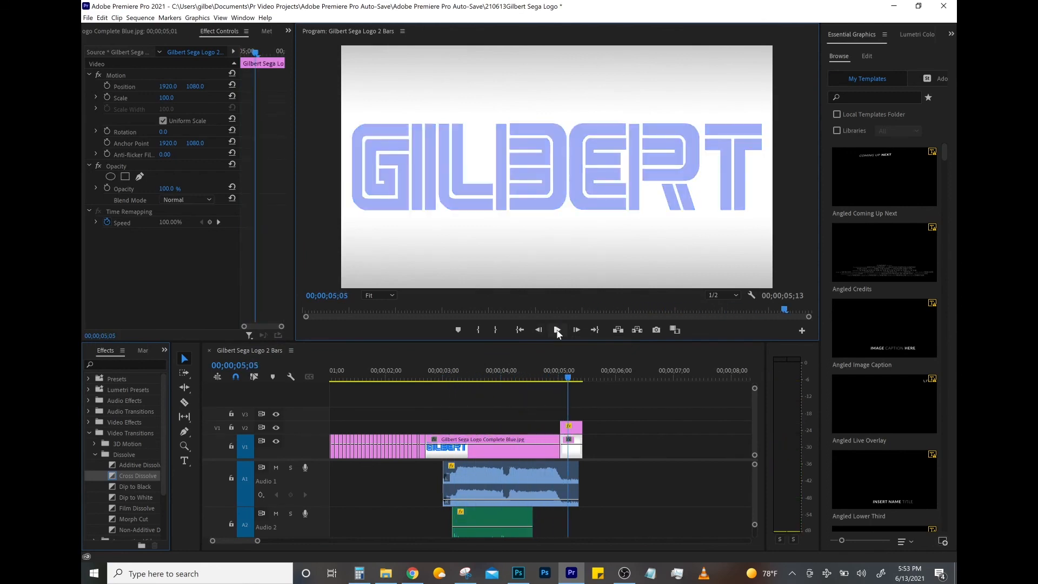
- Split the A1 audio clip at 00;00;05;03 and delete the leftover piece at its end
key(Left)
key(Left)
key(Left)
key(Left)
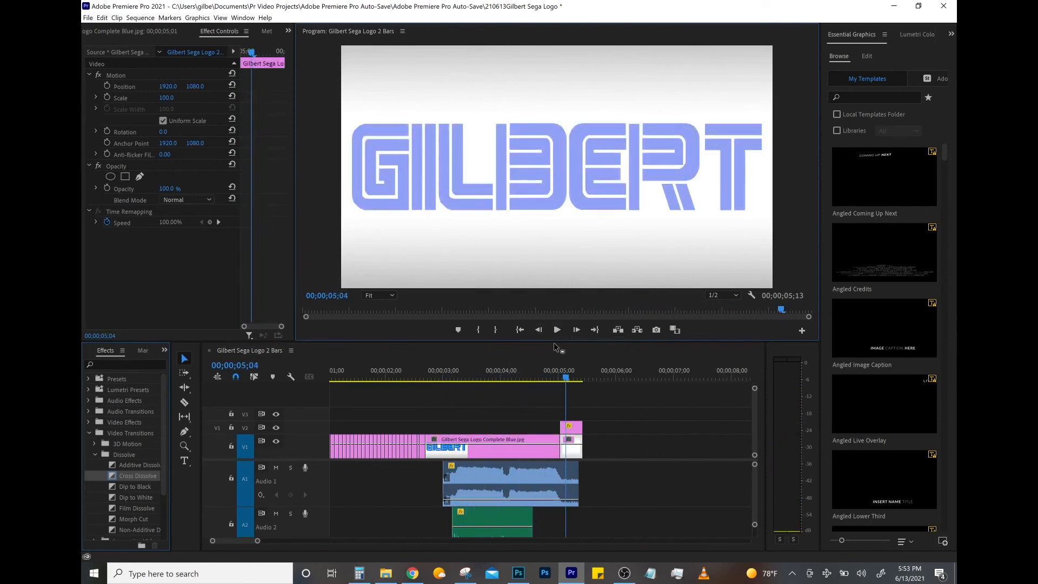
key(Right)
key(Right)
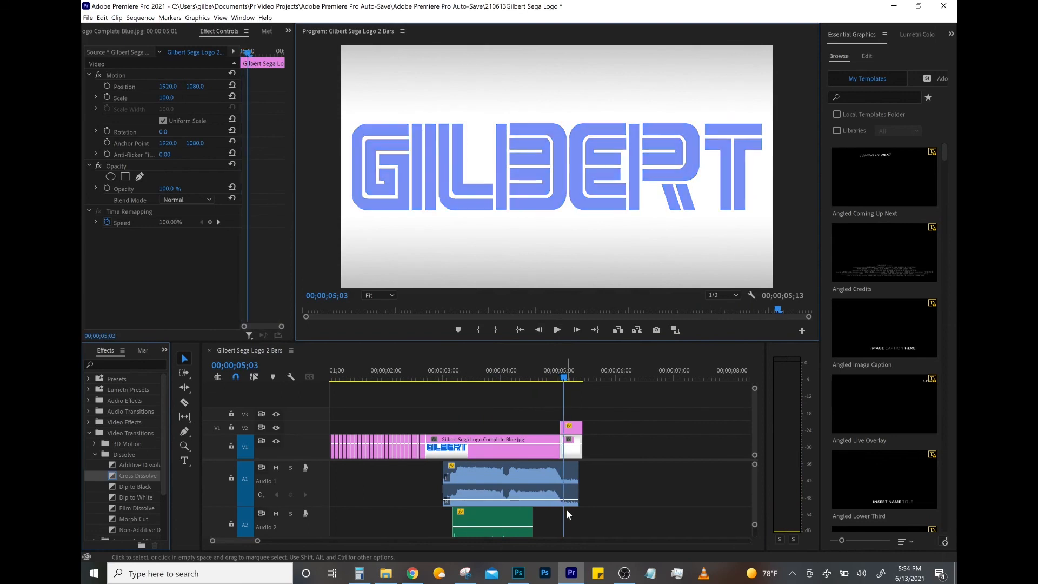
key(c)
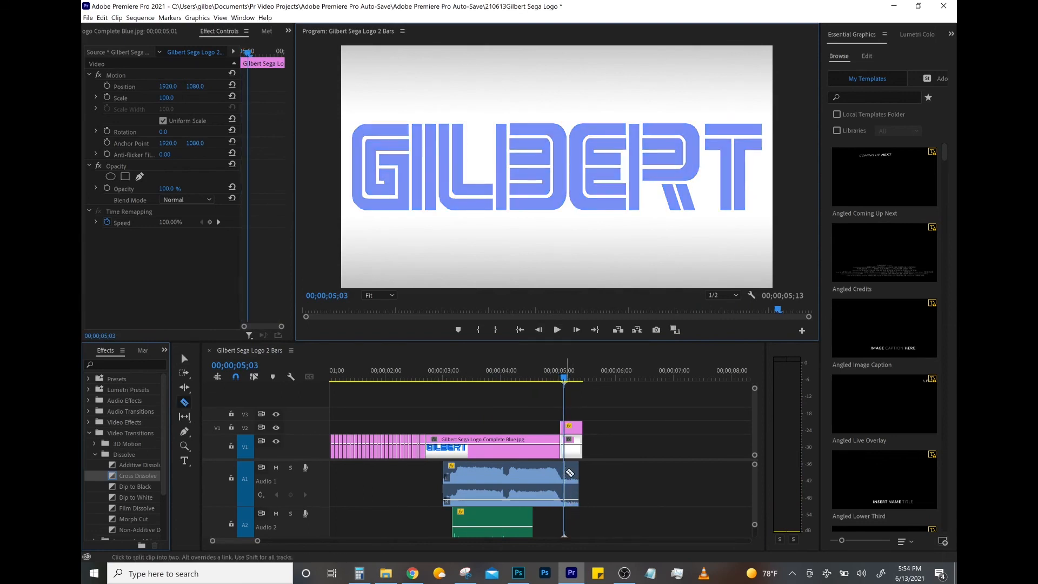
click(567, 479)
key(v)
click(574, 477)
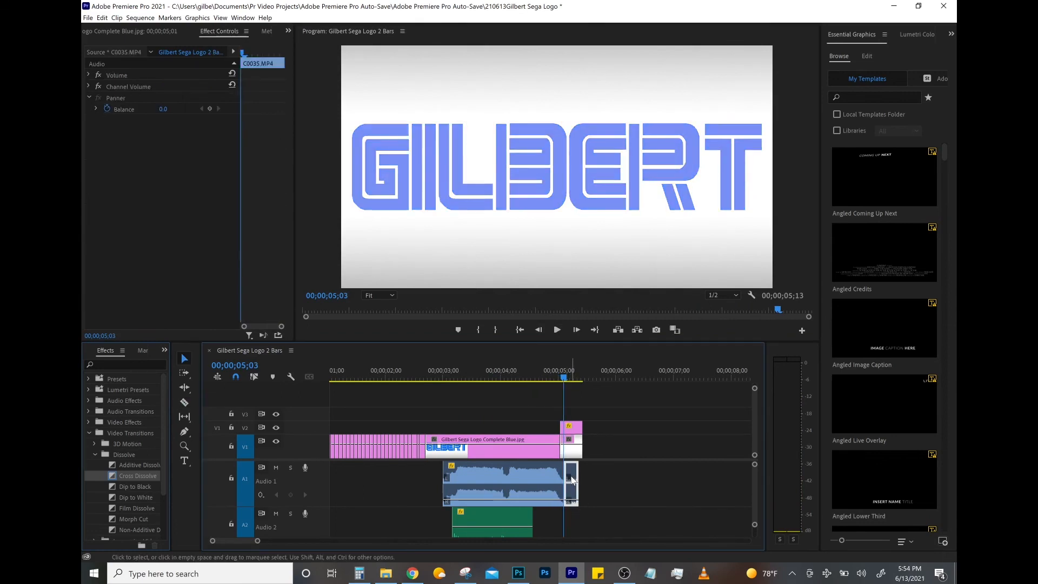
key(Delete)
- Set the A1 audio clip's speed to 125% and play back the section
click(547, 472)
right_click(547, 476)
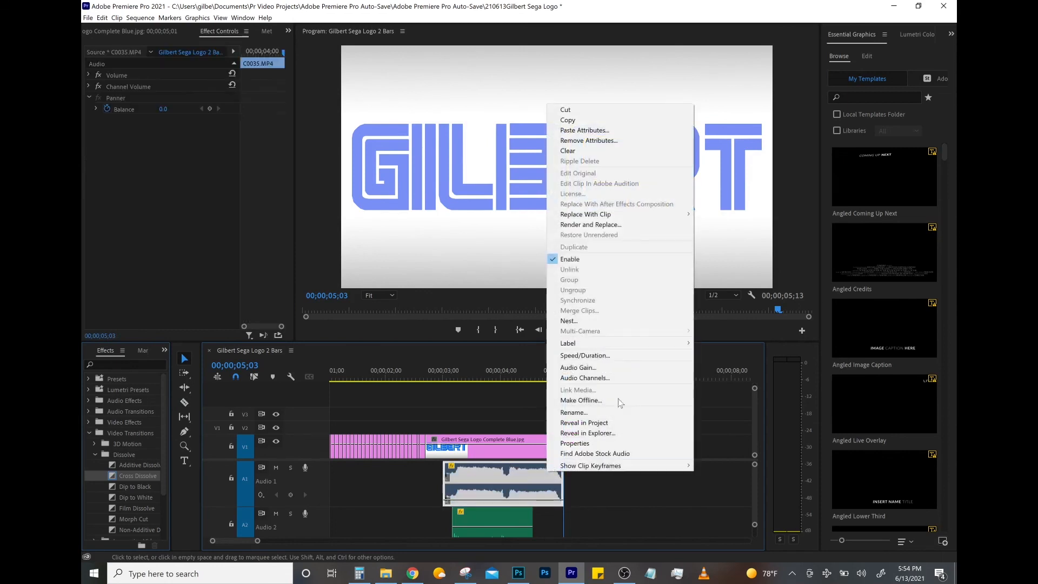
click(614, 352)
text(125)
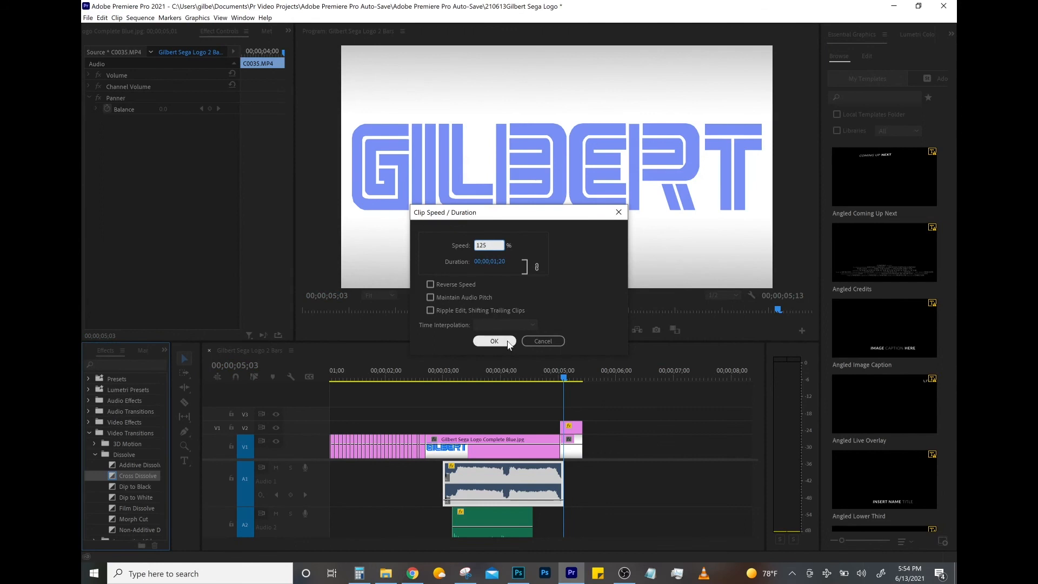
click(507, 342)
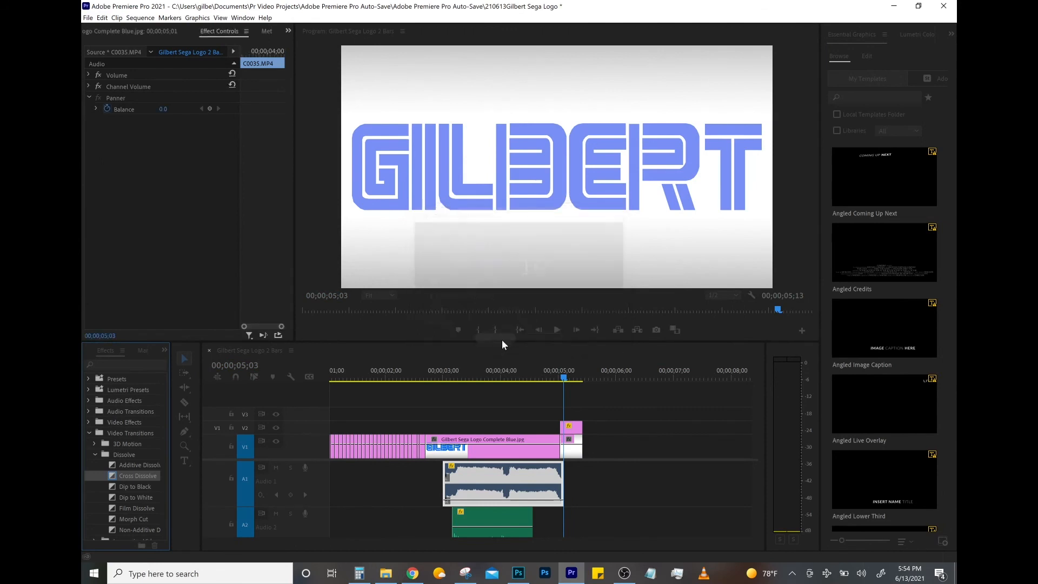
click(442, 379)
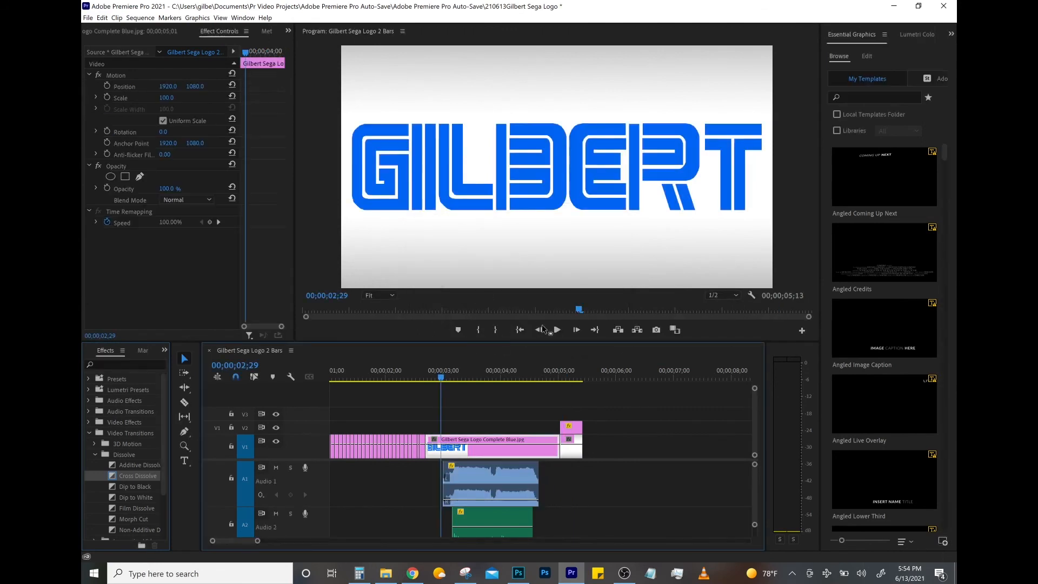
click(557, 330)
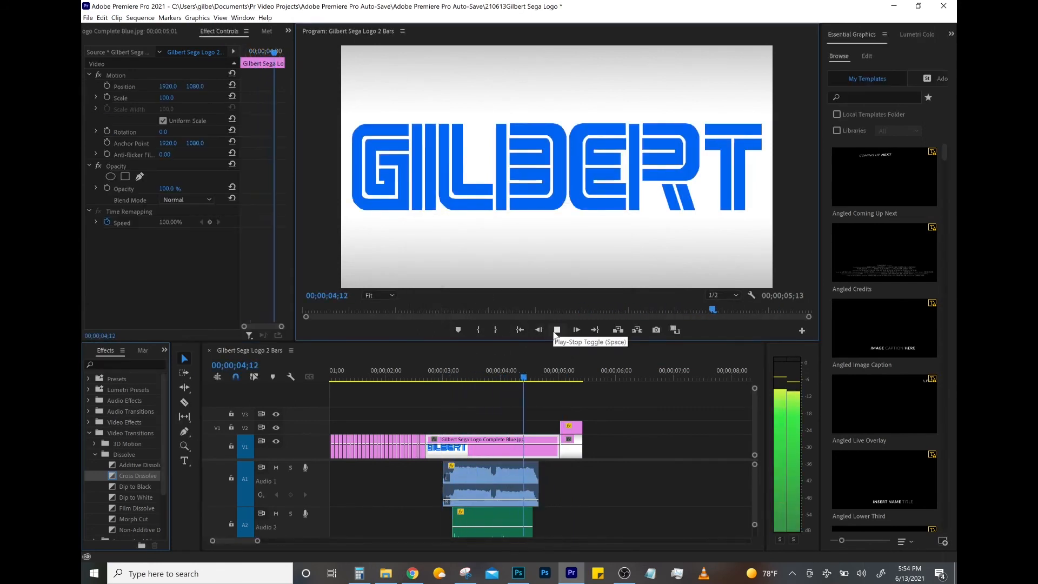
- Set the A1 audio clip's speed back to 100% and play the section again
right_click(476, 478)
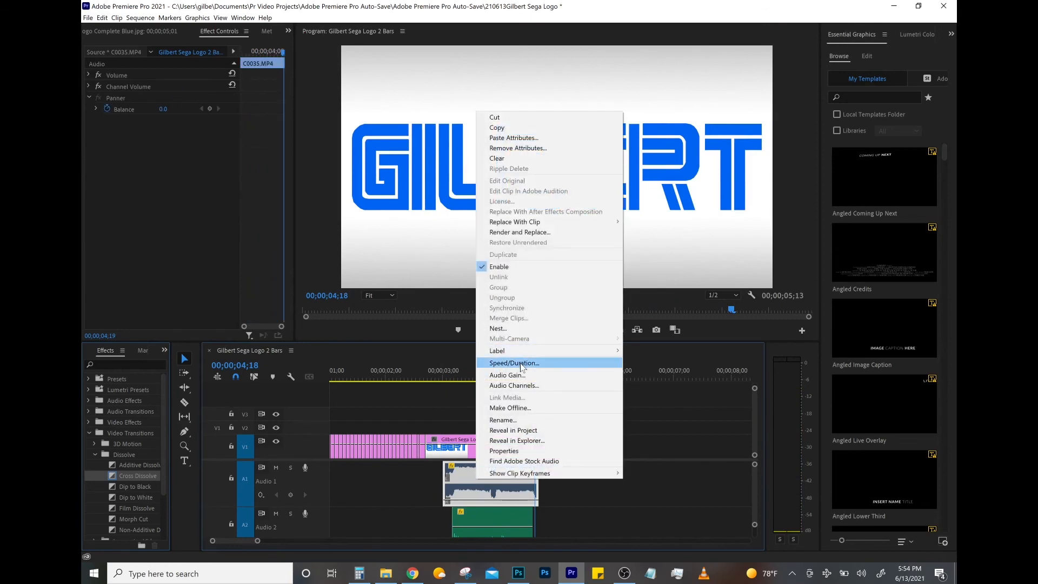
click(521, 363)
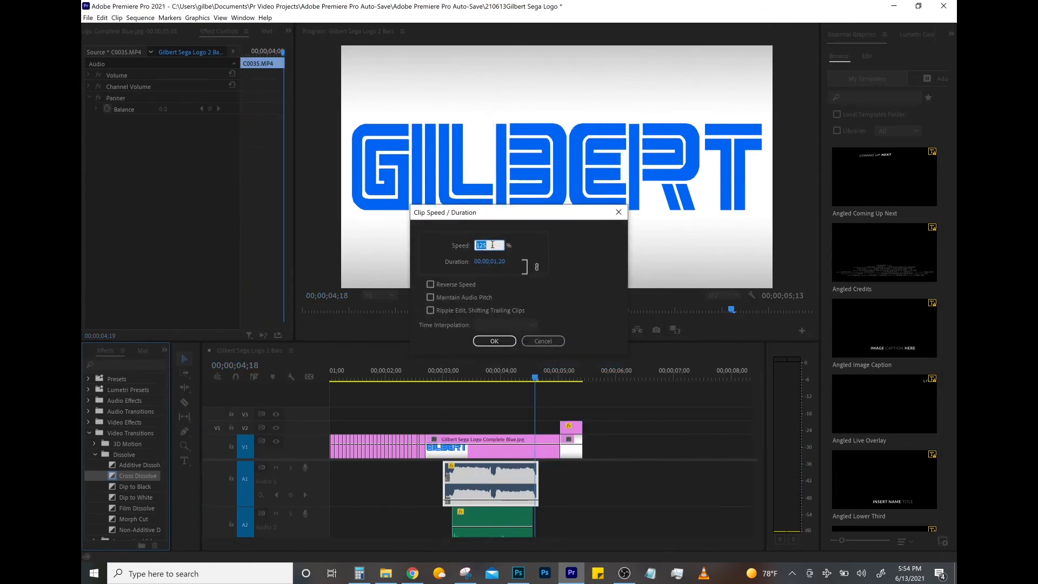
text(100)
key(Return)
click(445, 376)
click(557, 329)
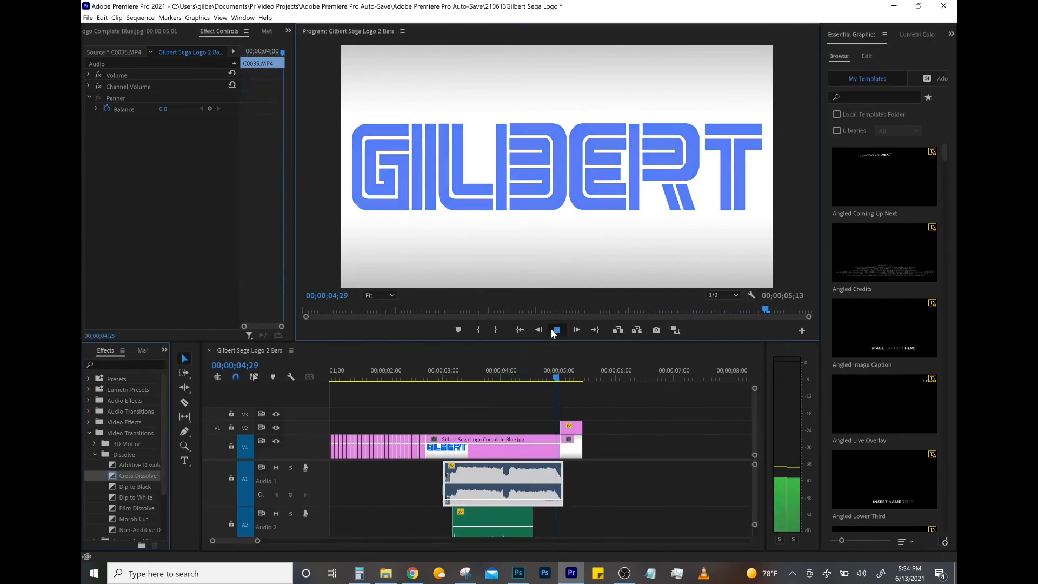
click(557, 330)
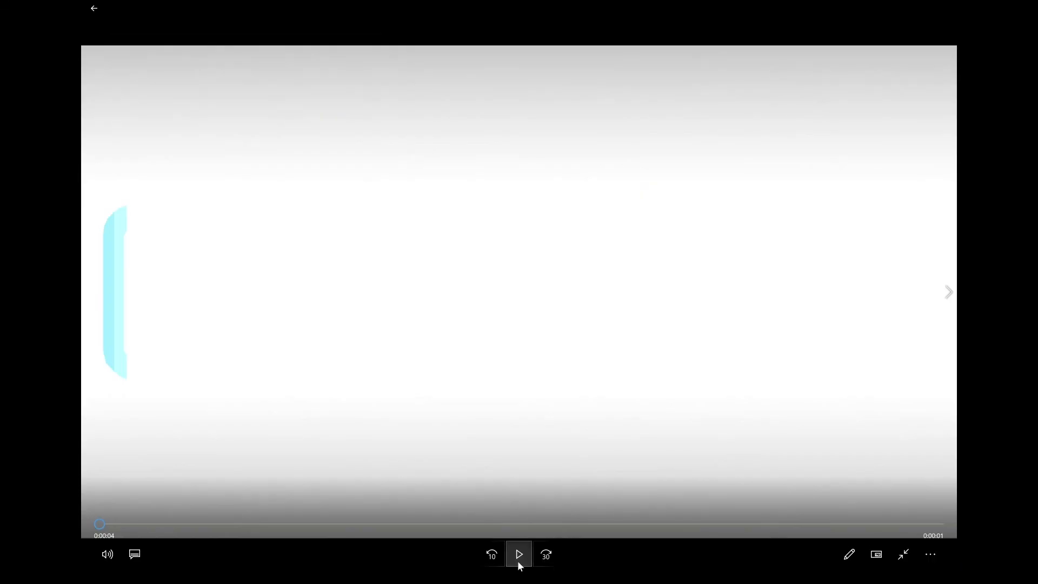